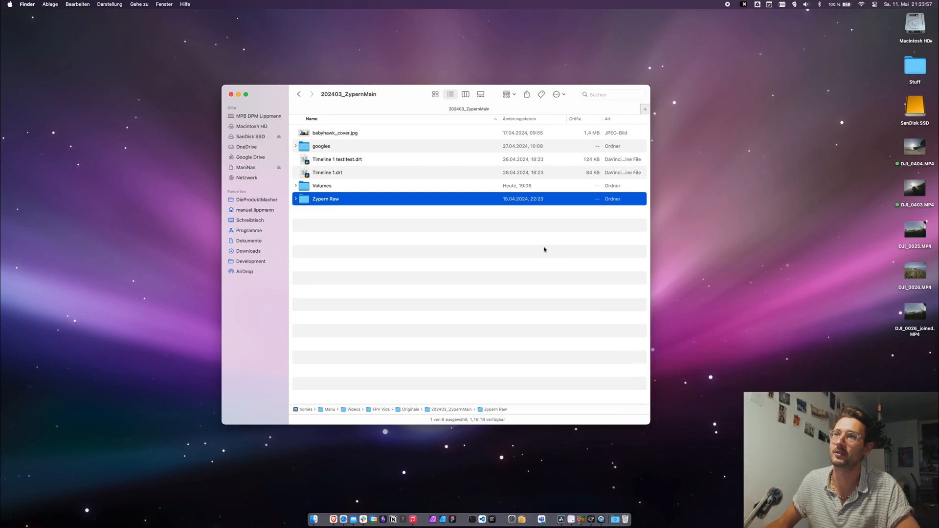
Expand the Zypern Raw folder, preview DJI_0379.MP4 while skimming through its footage, and look over the remaining clips.
left_click(296, 199)
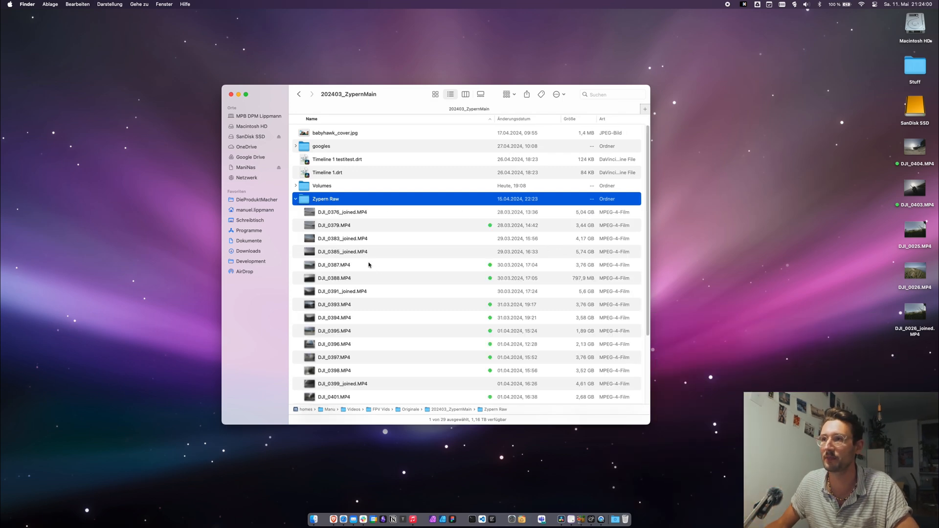
left_click(365, 216)
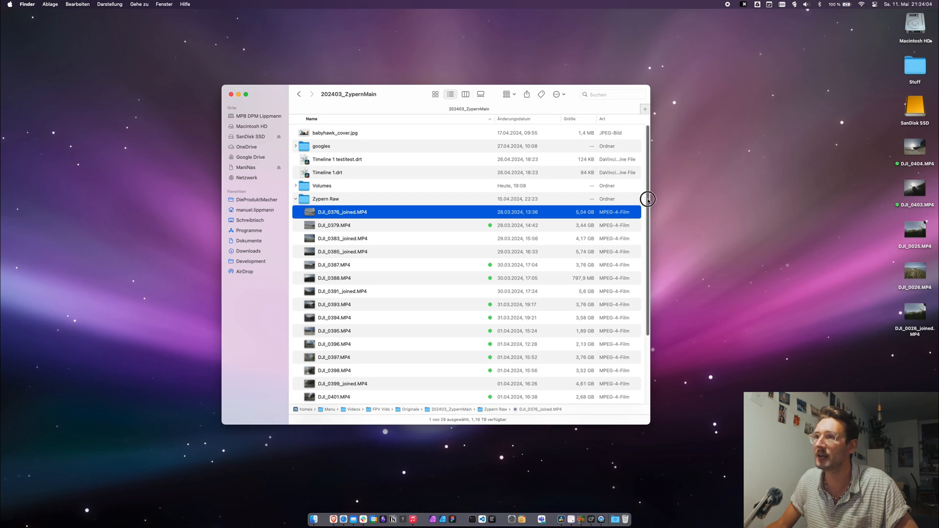
scroll(643, 208, "down", 2)
left_click(378, 204)
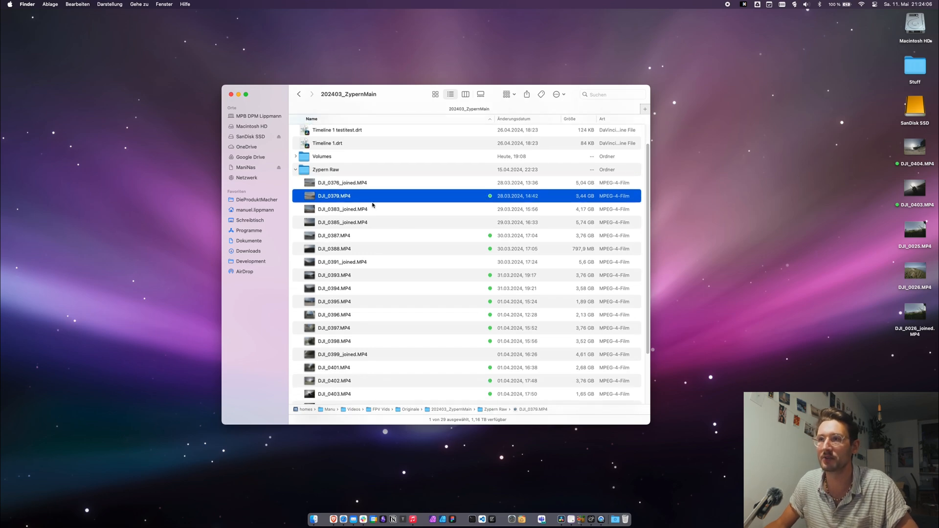
key("space")
left_click_drag(262, 490, 295, 494)
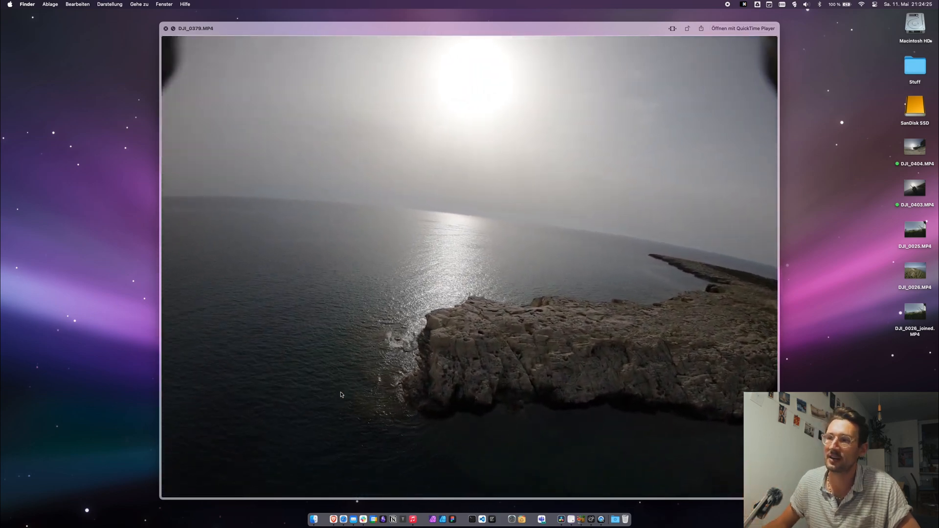
left_click_drag(325, 490, 346, 490)
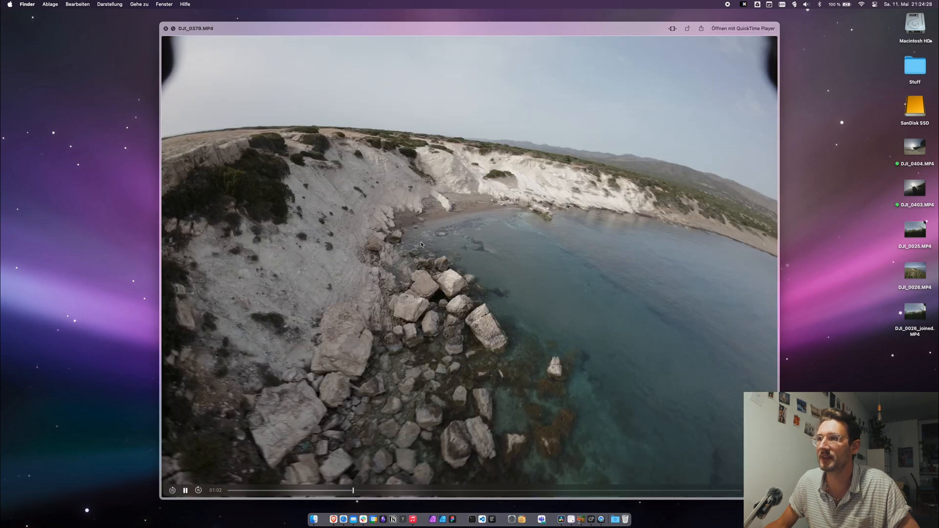
key("space")
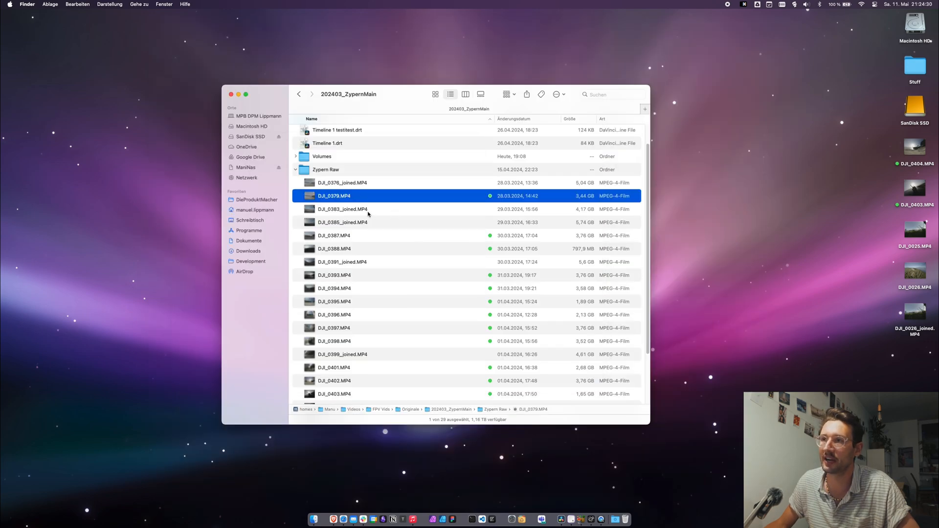
scroll(360, 229, "down", 3)
left_click(370, 157)
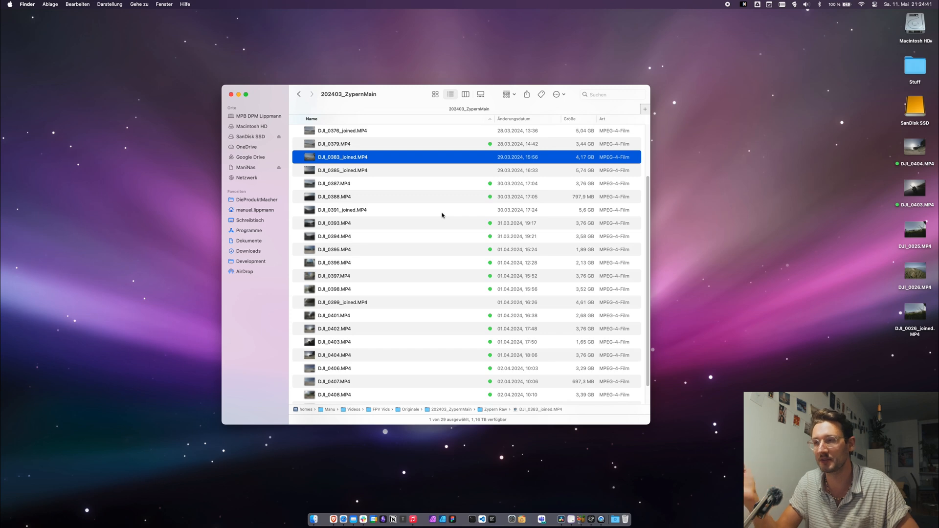
Switch to Gyroflow and load DJI_0404.MP4 from the desktop.
left_click(591, 519)
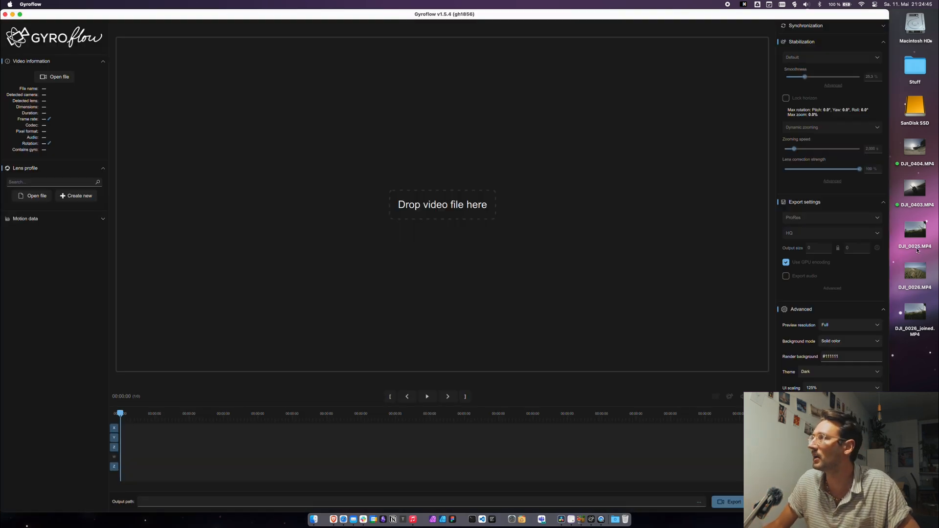
left_click(920, 153)
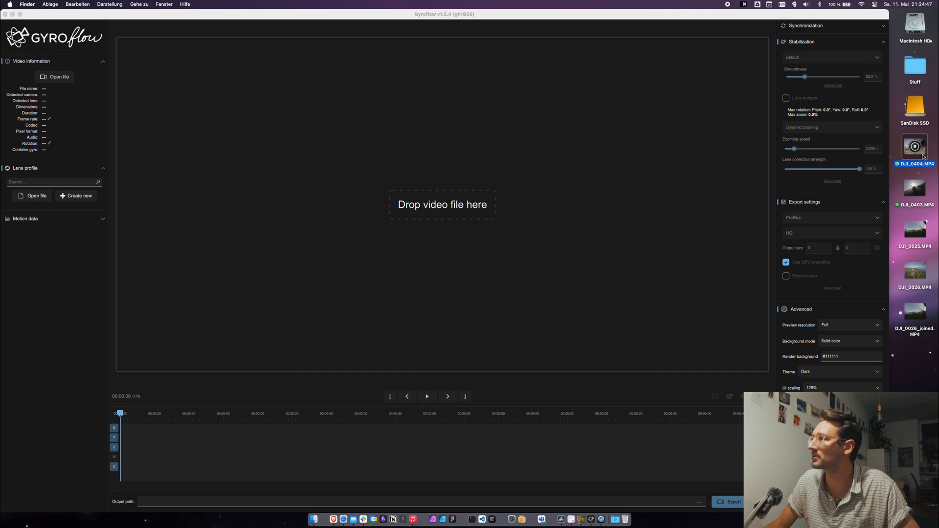
left_click_drag(916, 148, 523, 310)
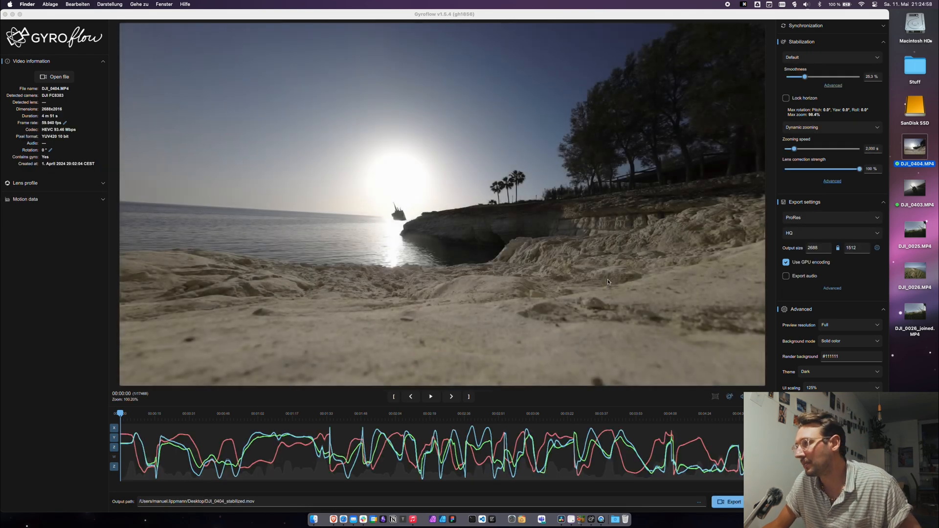
Set the export output size to the Original preset, 2688 x 2016.
left_click(851, 276)
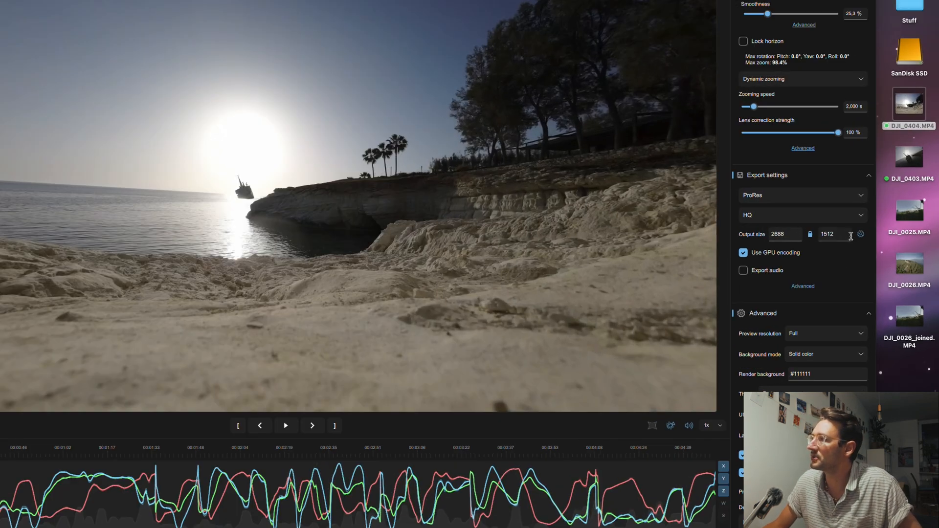
left_click(876, 248)
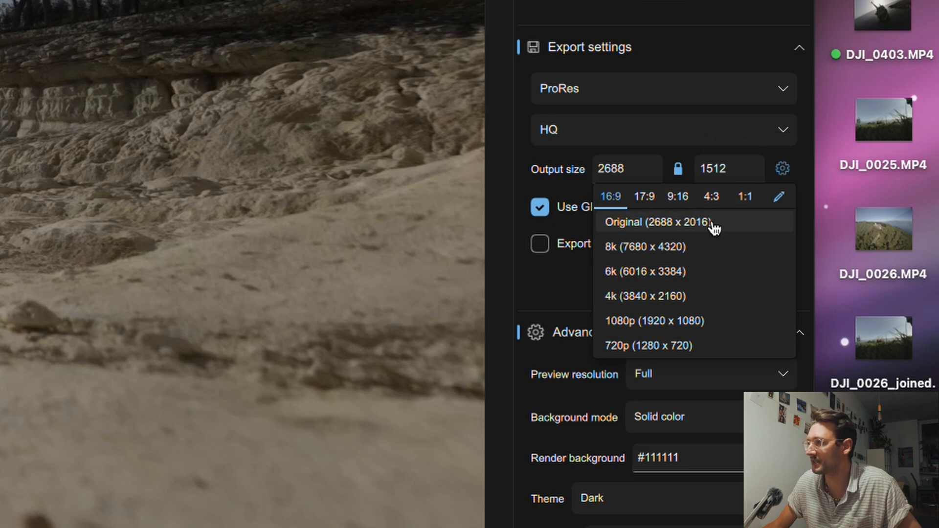
left_click(646, 223)
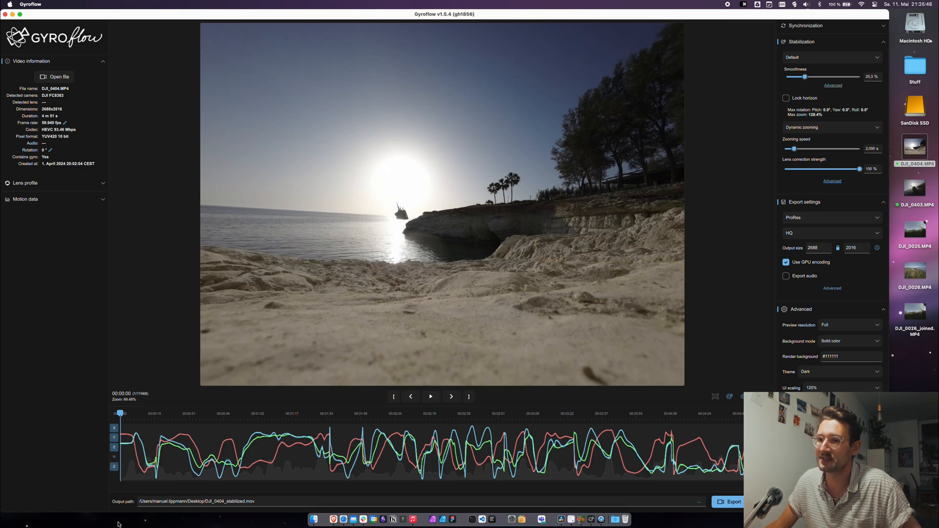
Set the stabilization smoothness to 21.1 % at about 00:00:27 and play the clip to check the result.
left_click(134, 420)
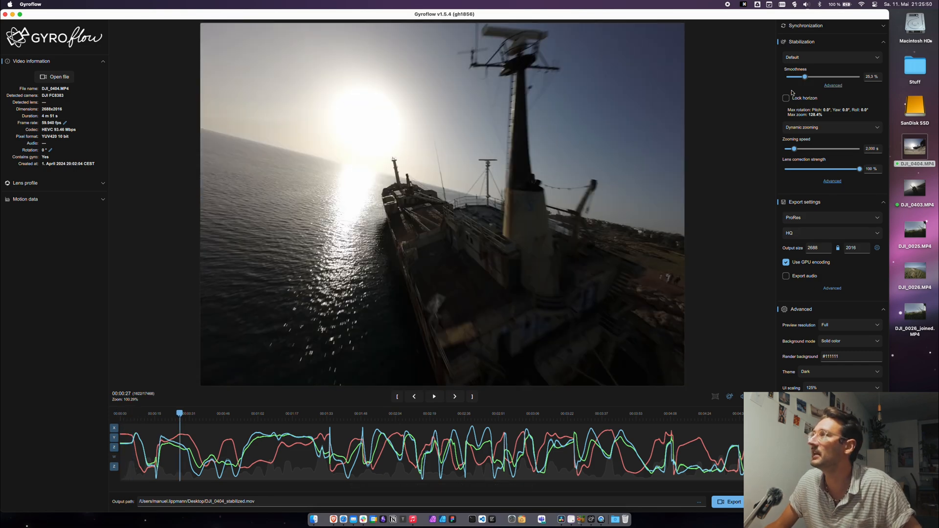
left_click_drag(805, 80, 804, 80)
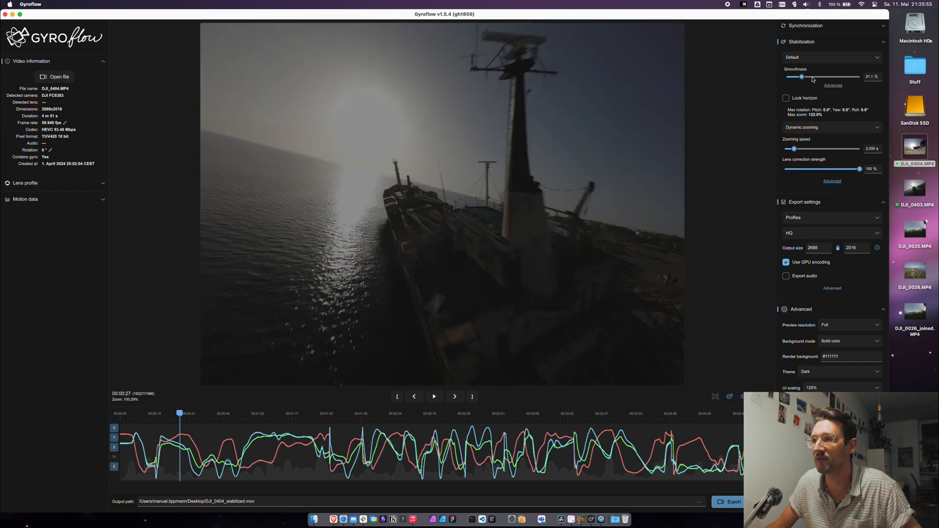
key("space")
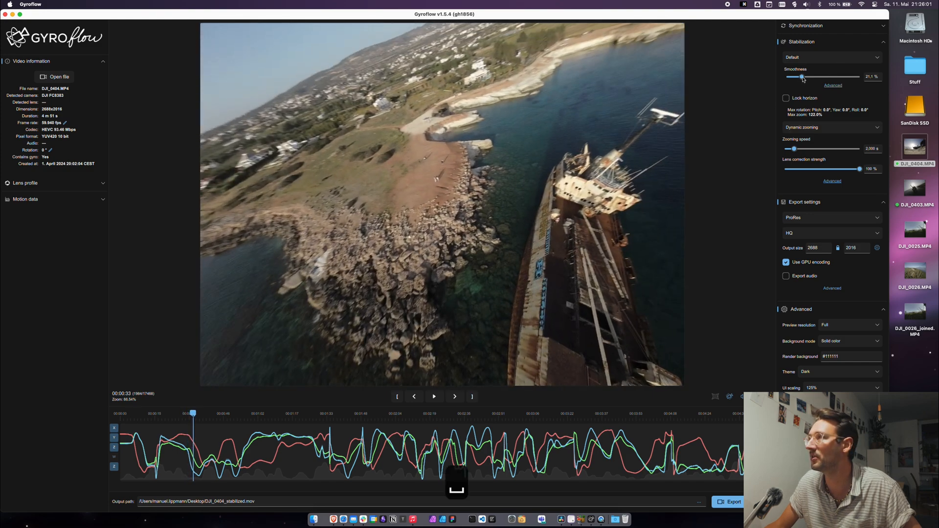
Raise the smoothness to nearly its maximum and play the clip with the stabilization overview turned on.
left_click_drag(802, 77, 859, 77)
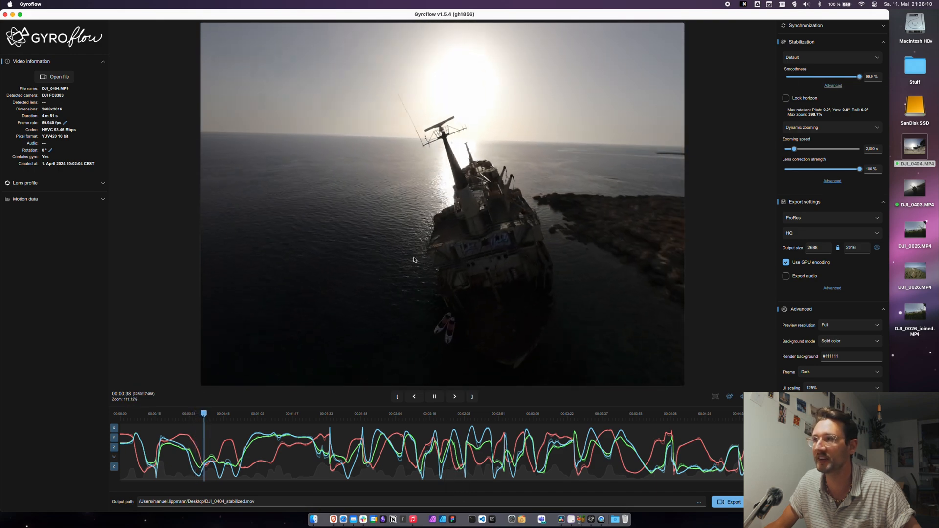
key("space")
left_click(715, 397)
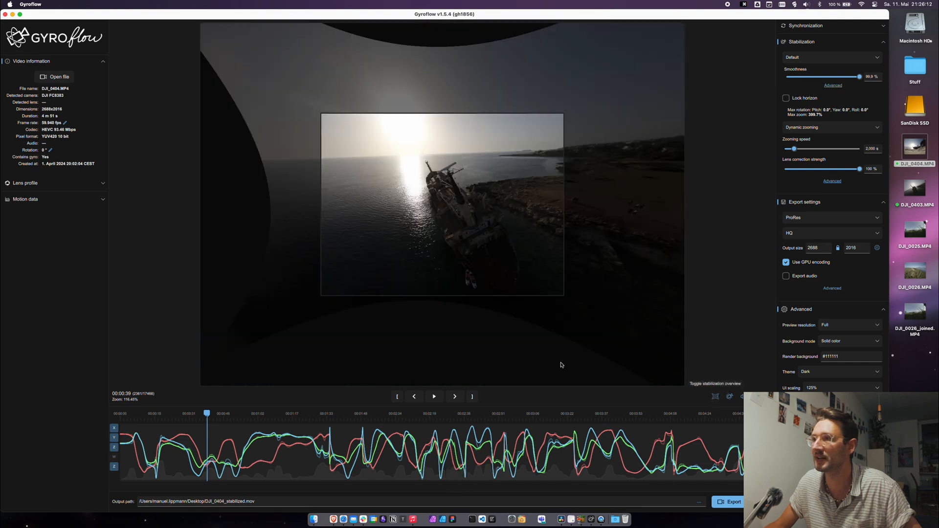
key("space")
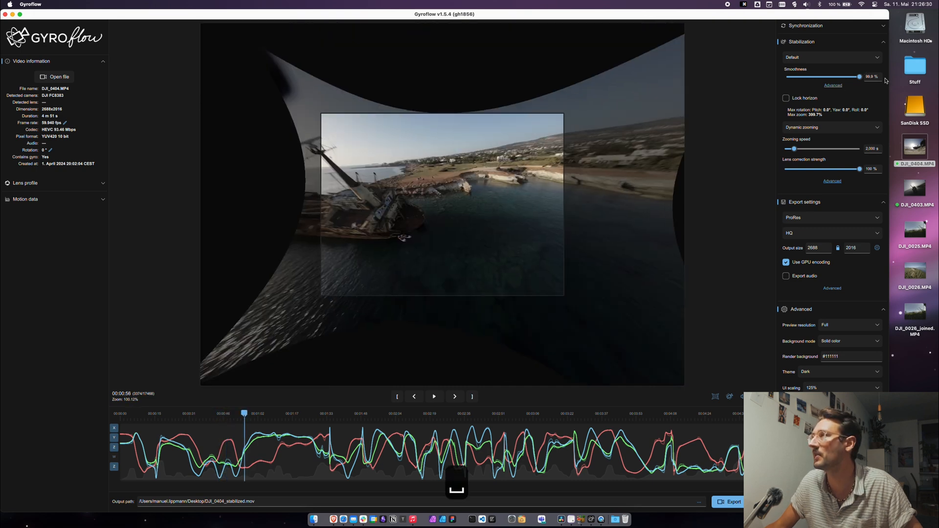
Set the smoothness to 34.1 %, check the playback, and turn off the stabilization overview.
left_click_drag(864, 80, 811, 80)
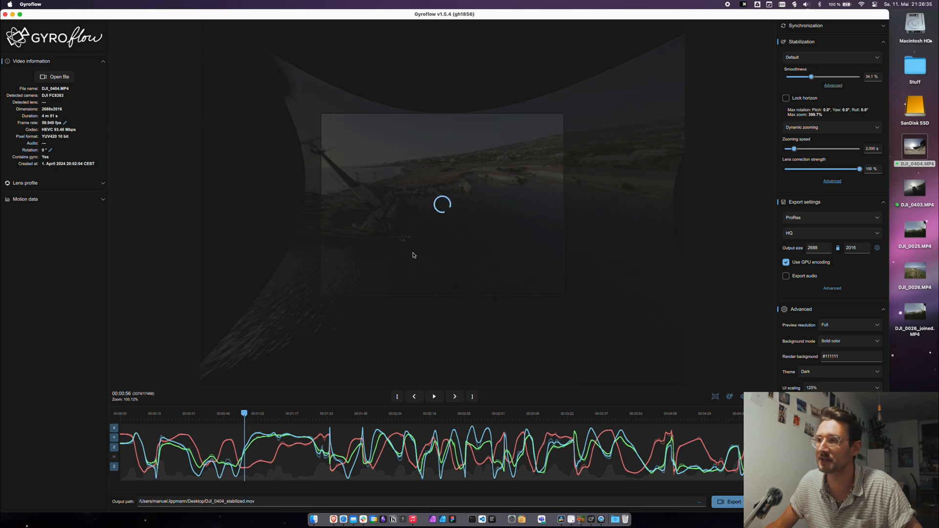
key("space")
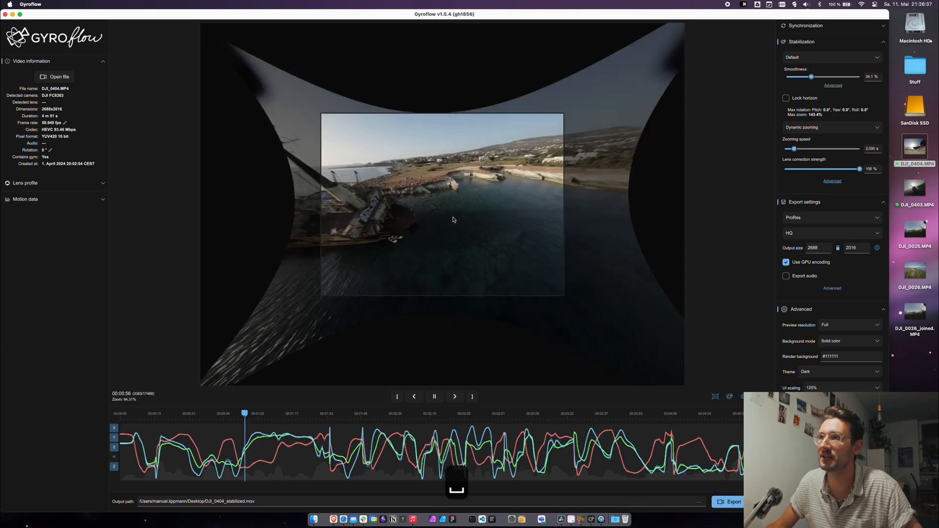
key("space")
left_click(716, 397)
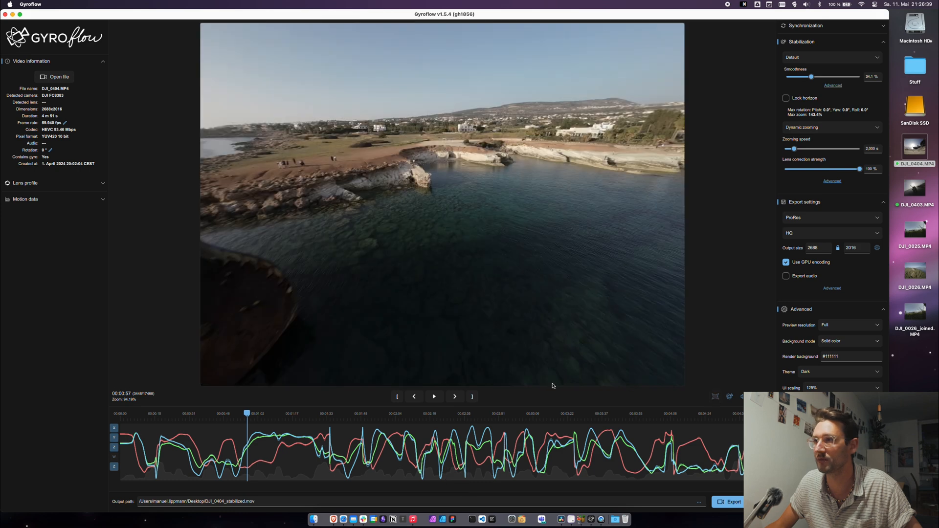
key("space")
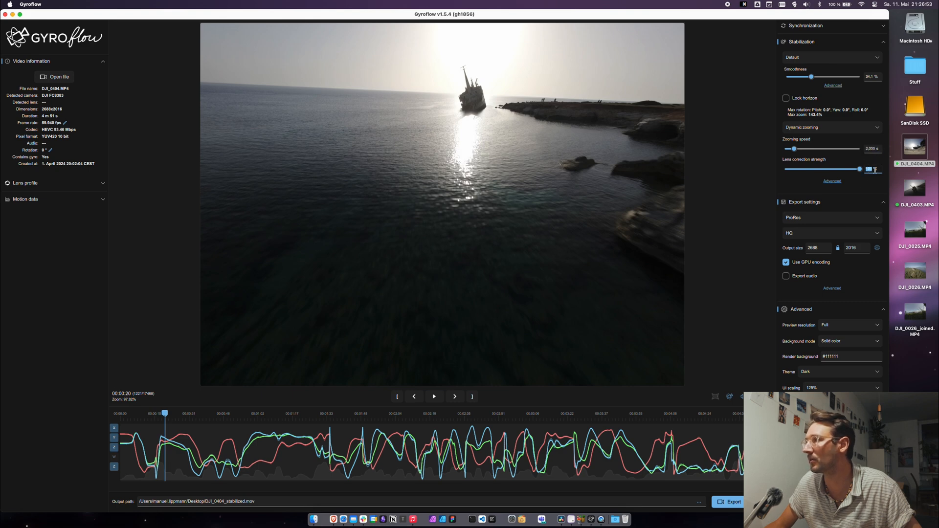
Review the approach to the shipwreck and trim the export range from 00:00:23 to 00:00:43.
scroll(831, 290, "down", 2)
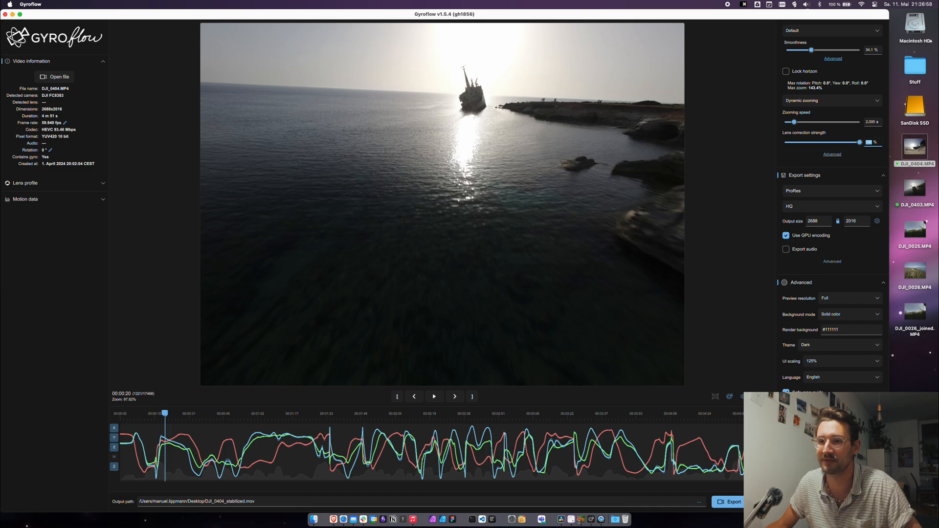
left_click_drag(164, 419, 169, 419)
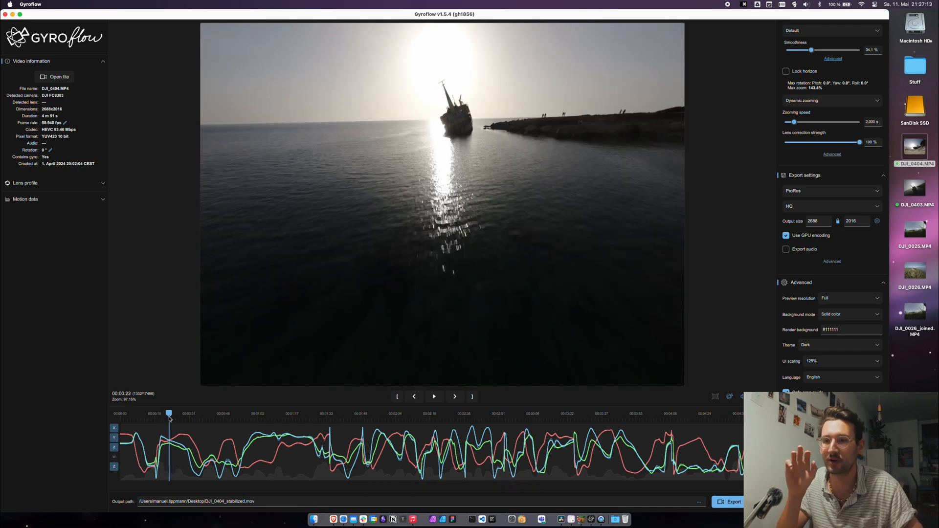
key("space")
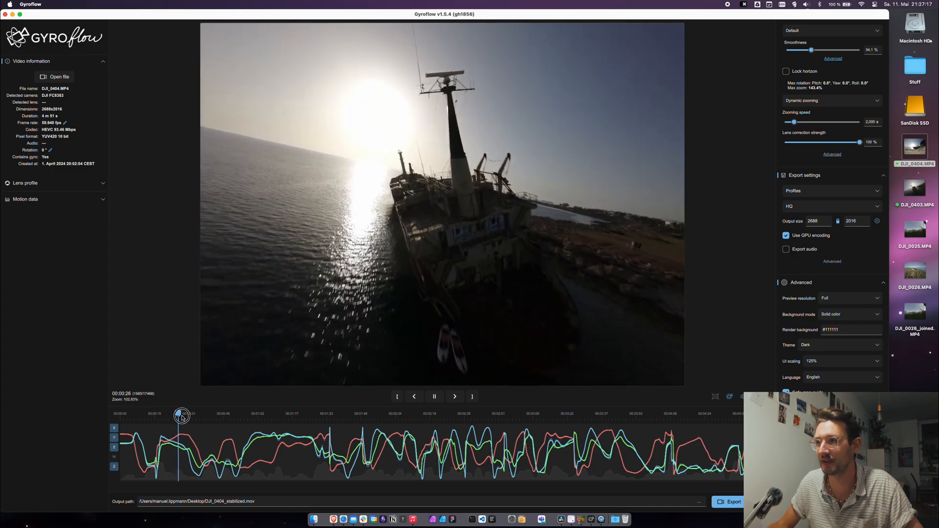
mouse_move(182, 417)
left_mouse_down()
mouse_move(204, 422)
mouse_move(171, 421)
left_mouse_up()
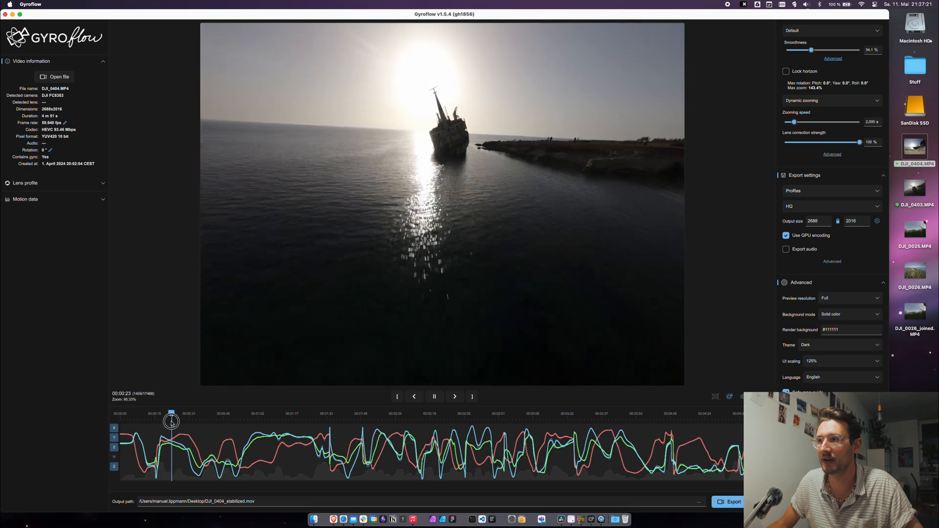
key("space")
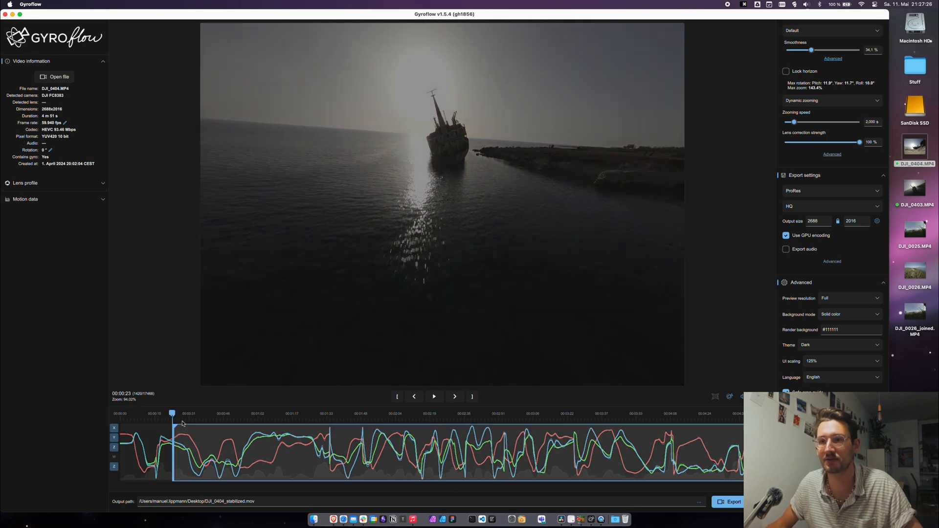
left_click_drag(174, 418, 217, 422)
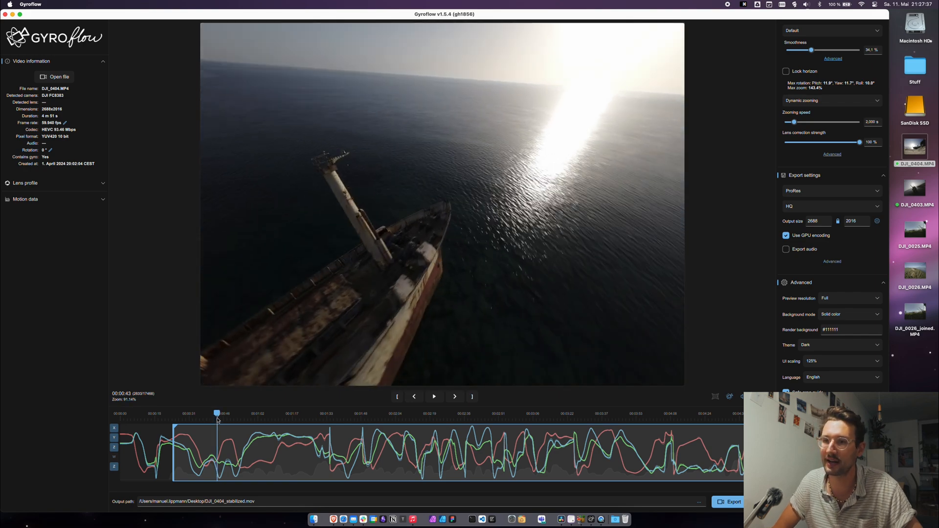
key("o")
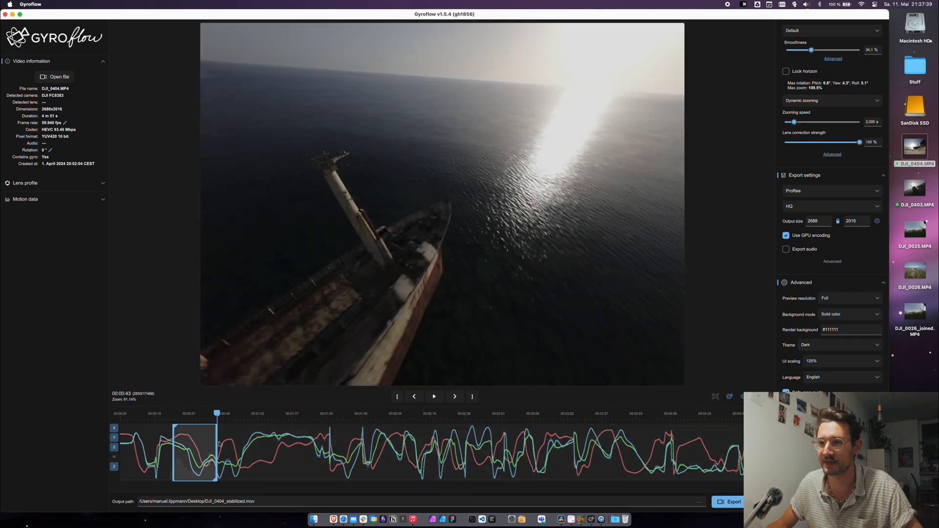
Add the trimmed range to the render queue and close the queue view.
left_click(750, 501)
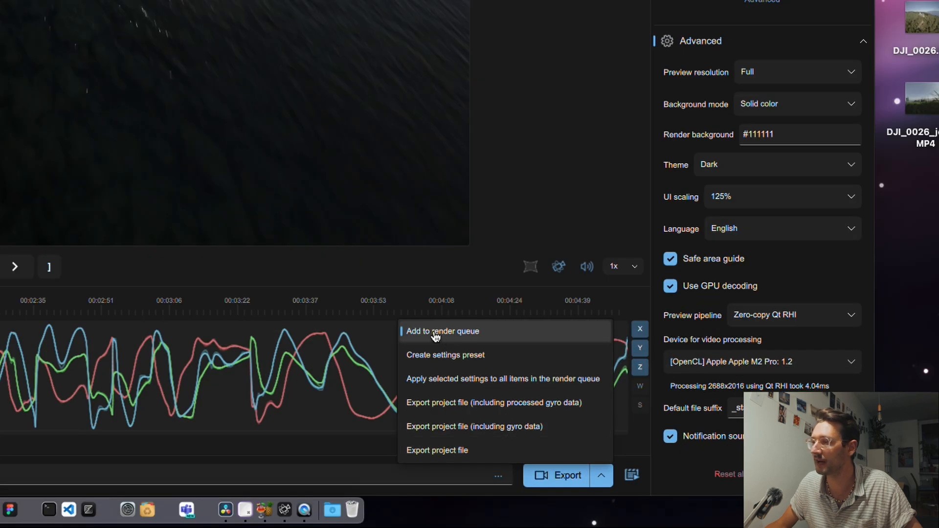
left_click(435, 332)
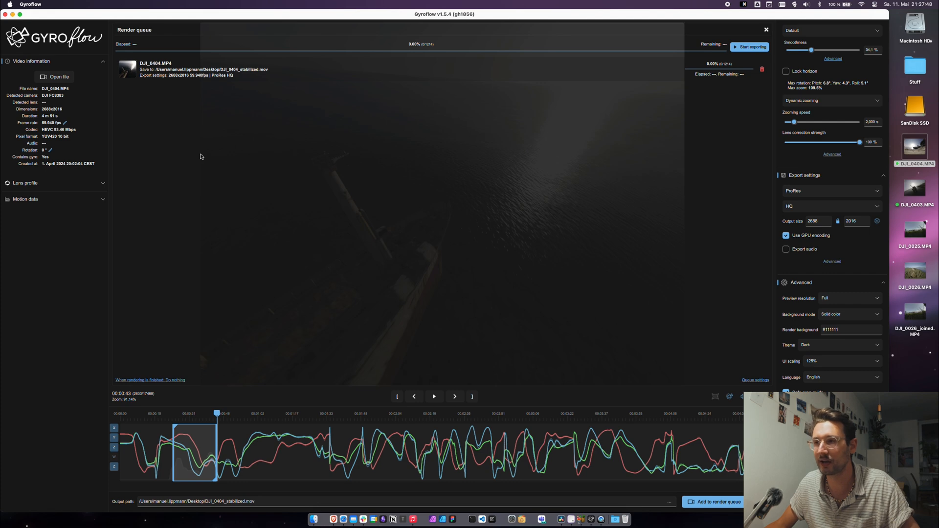
key("q")
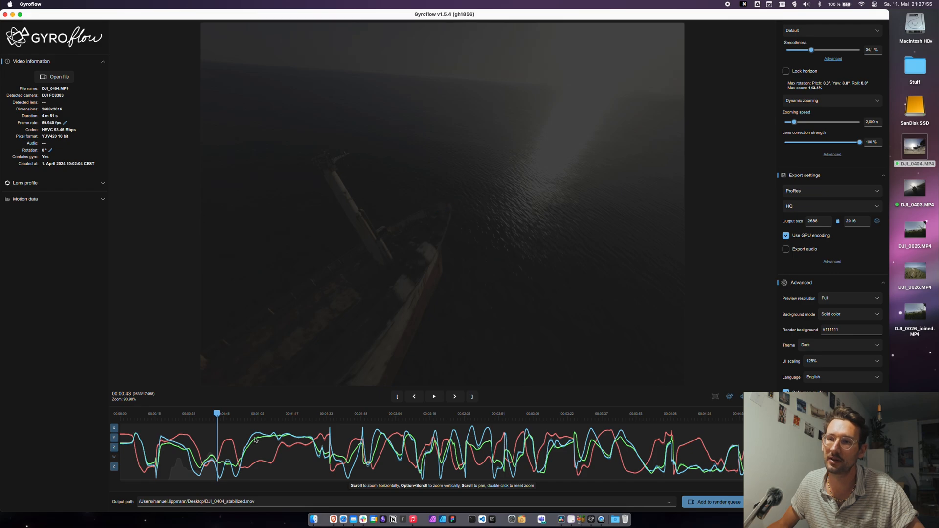
Trim a section ending at 00:01:27 and add it to the render queue, renaming the output instead of overwriting the existing file.
left_click_drag(217, 414, 313, 420)
key("o")
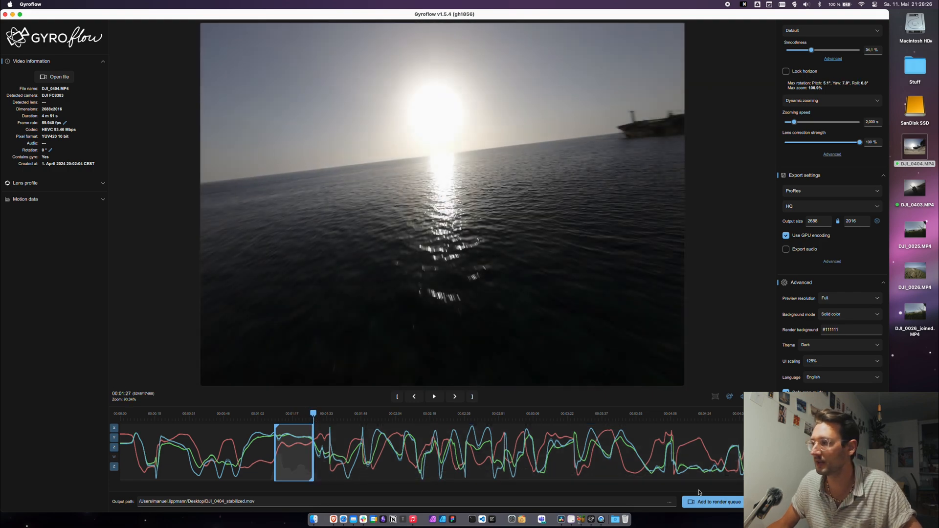
left_click(710, 502)
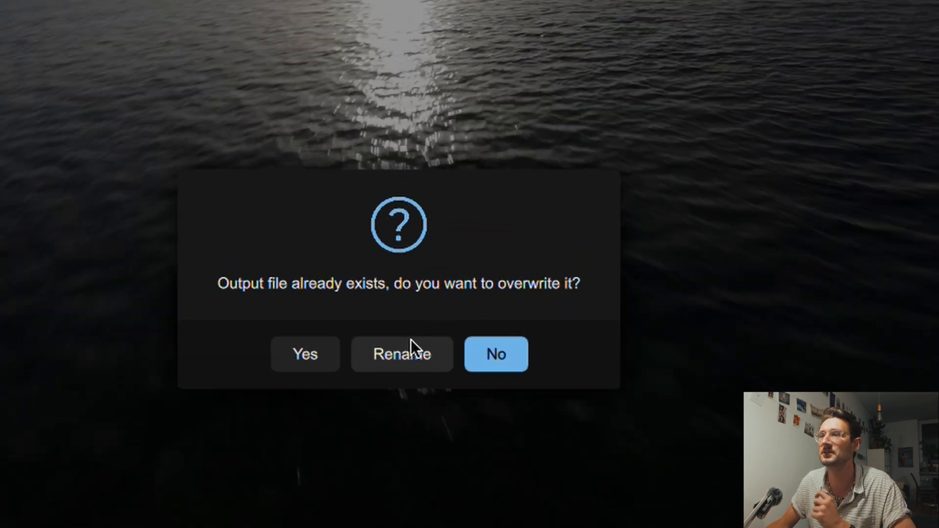
left_click(400, 357)
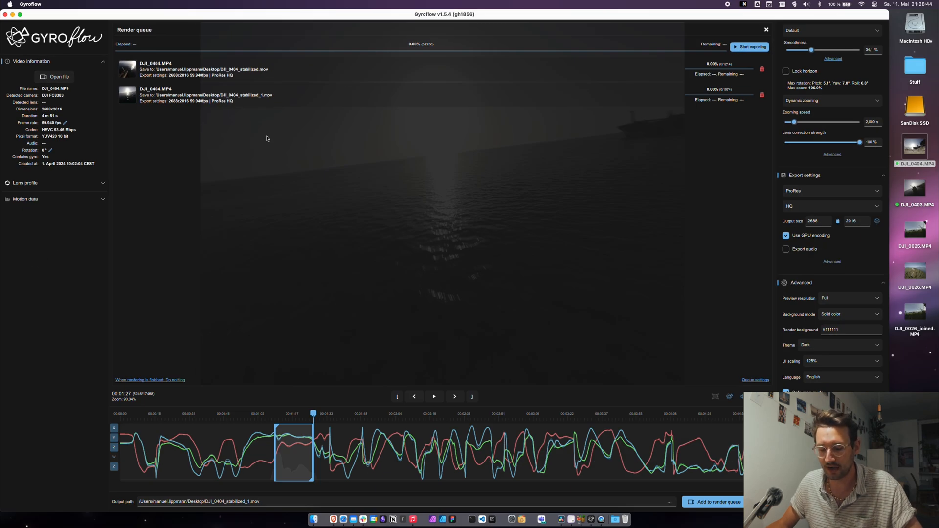
key("q")
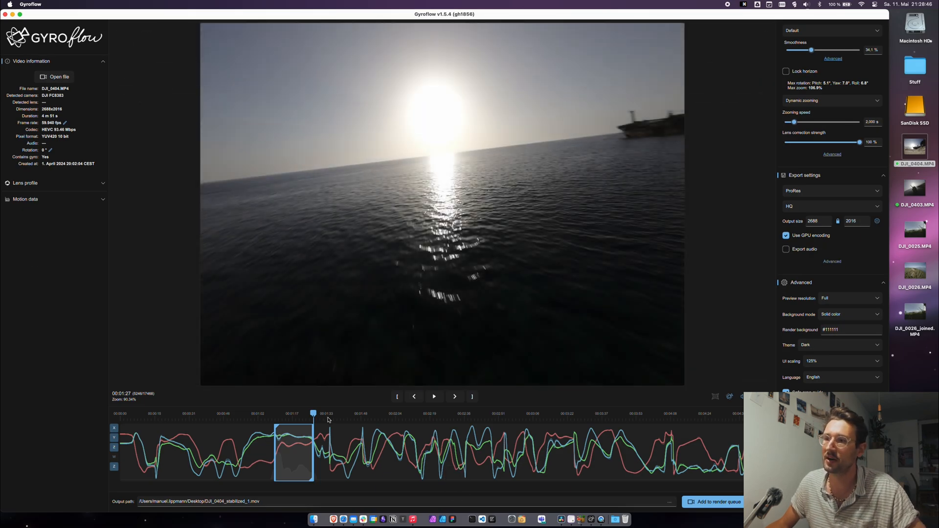
Queue another trimmed section ending at 00:02:16 under a renamed output file and start exporting the render queue.
left_click_drag(328, 420, 423, 418)
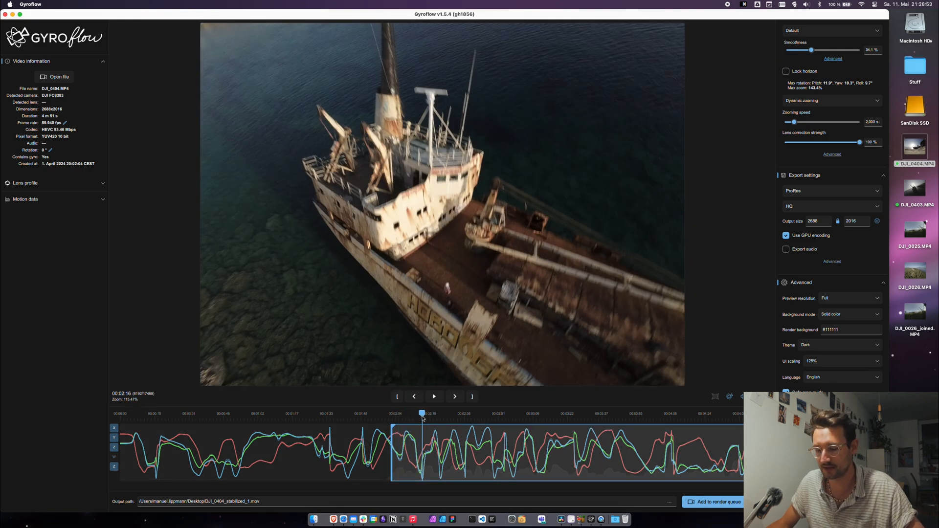
key("o")
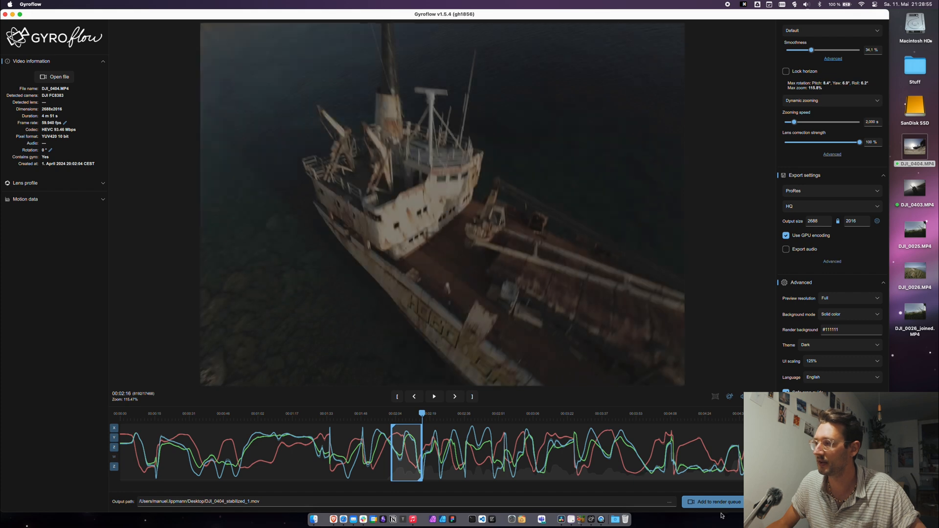
left_click(714, 506)
left_click(443, 289)
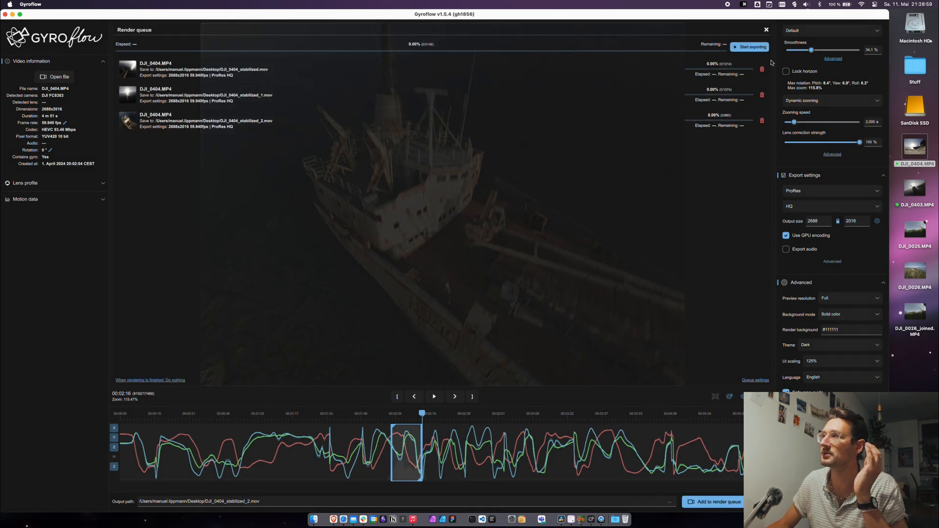
left_click(743, 48)
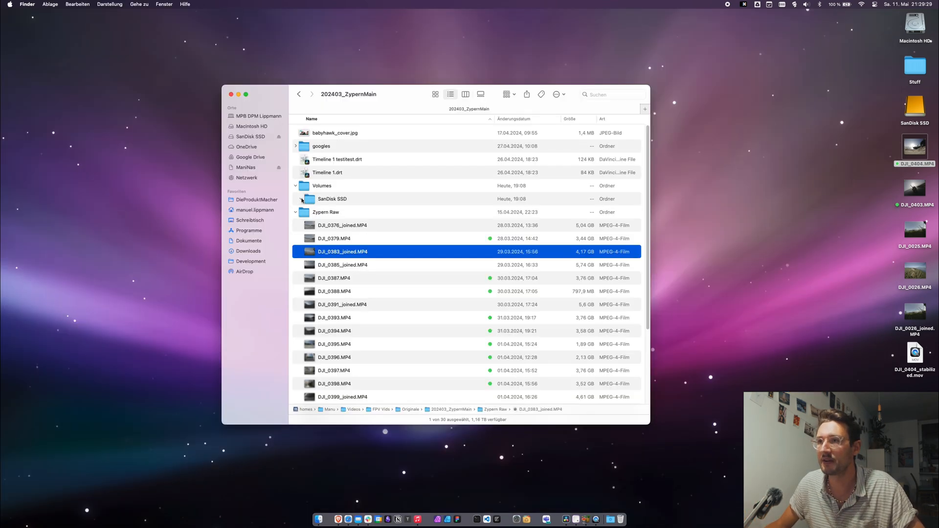
Expand SanDisk SSD and its stabilized folder in Finder and look through the exported clips.
left_click(301, 199)
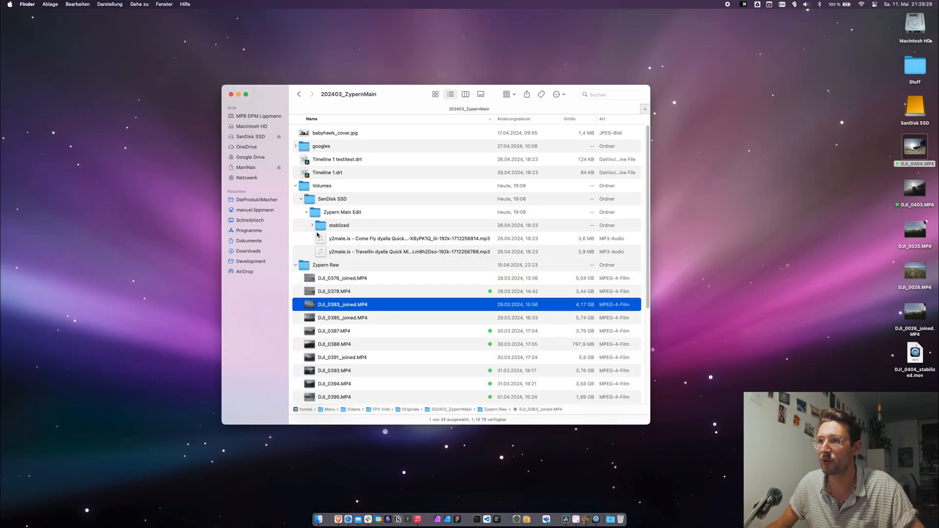
left_click(313, 225)
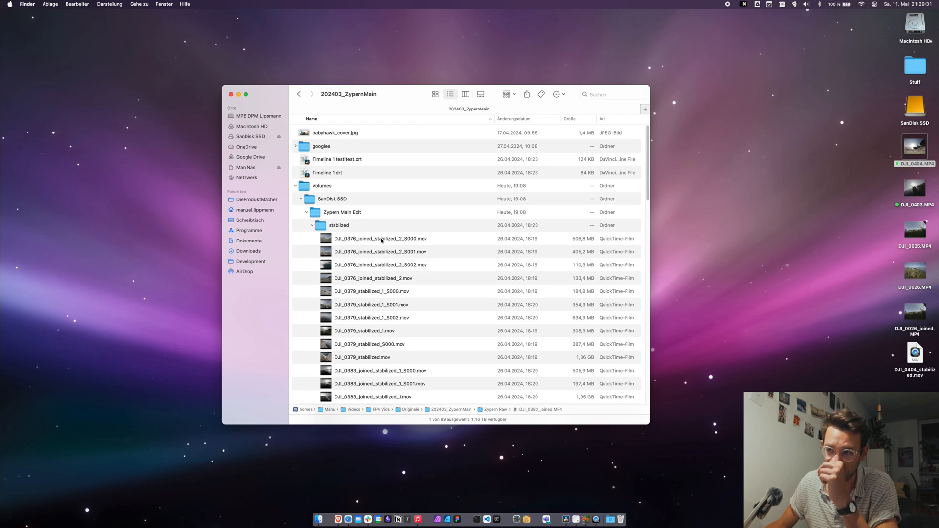
scroll(431, 265, "down", 3)
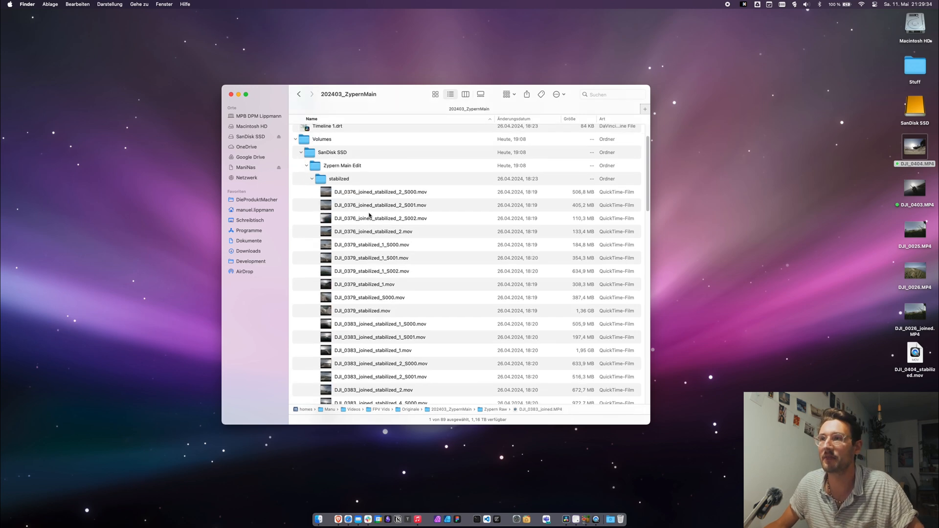
scroll(644, 169, "down", 2)
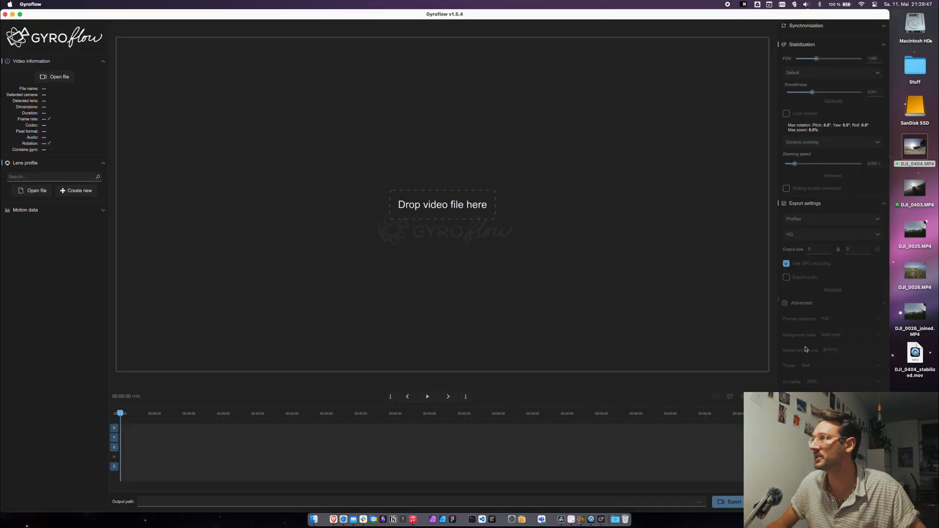
Preview DJI_0025.MP4 from the desktop, skim through to its end, and close the preview.
left_click(929, 241)
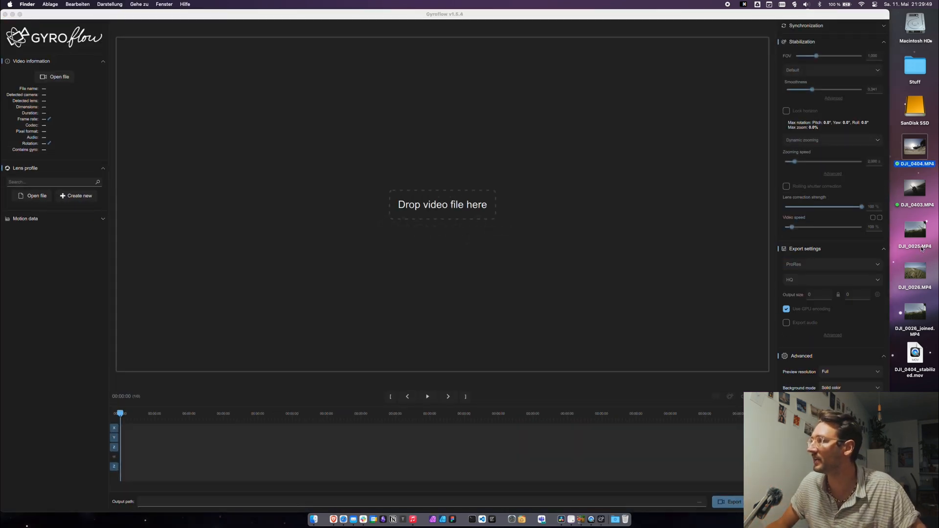
left_click(921, 248)
key("space")
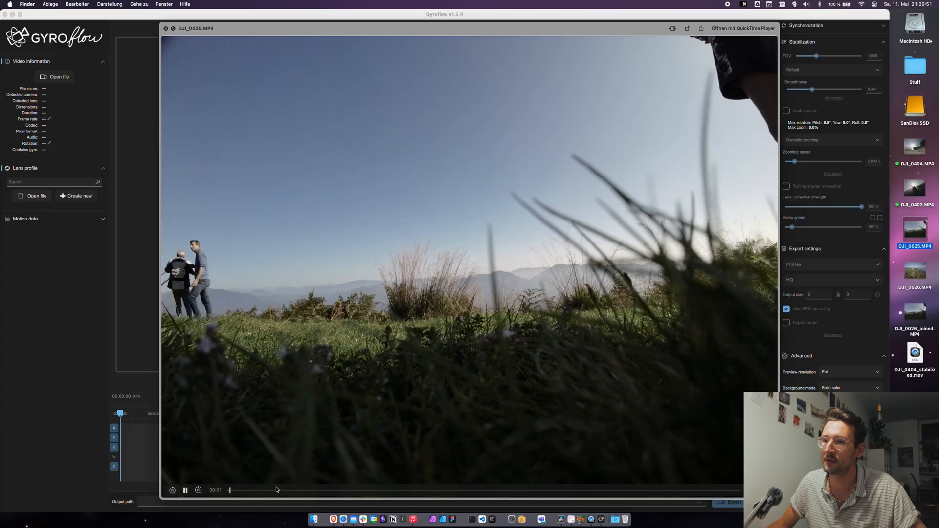
left_click_drag(276, 489, 732, 492)
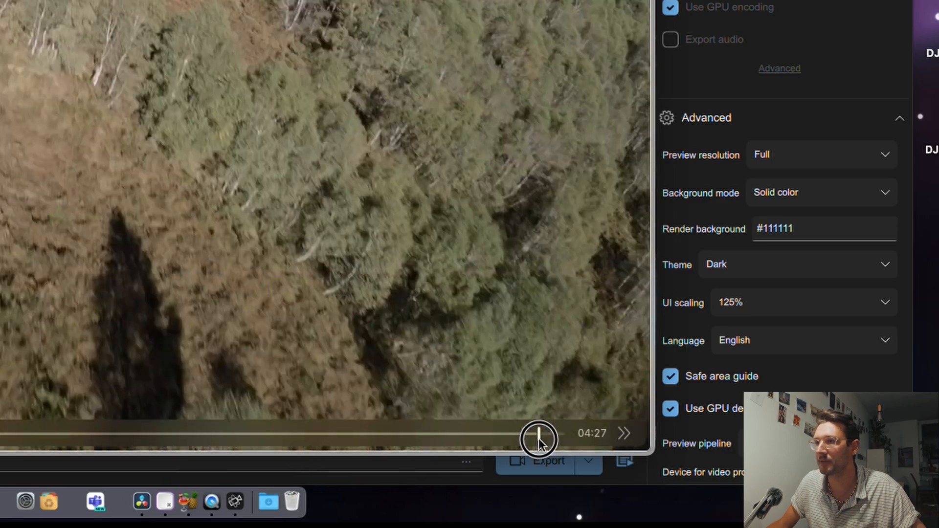
left_click_drag(538, 438, 572, 436)
key("space")
Preview the beginning of DJI_0026.MP4 from the desktop and close the preview.
left_click(918, 284)
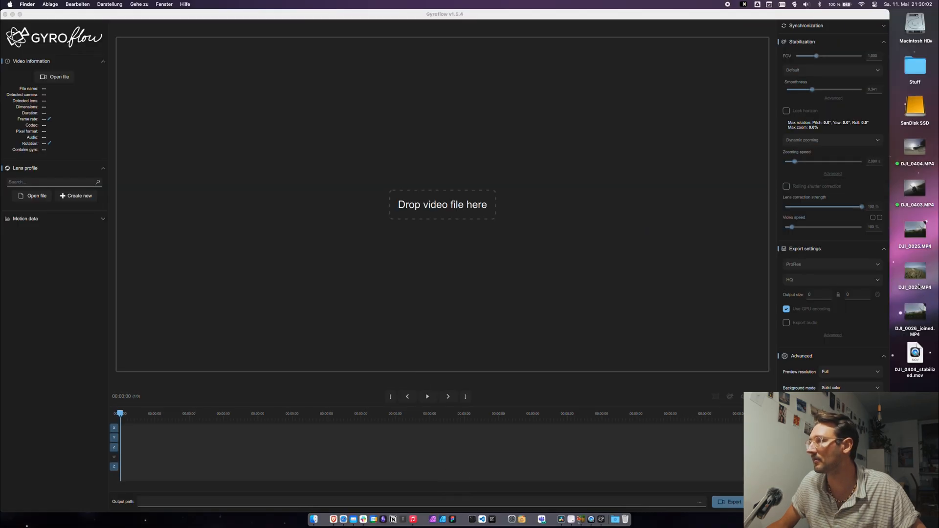
left_click(919, 287)
key("space")
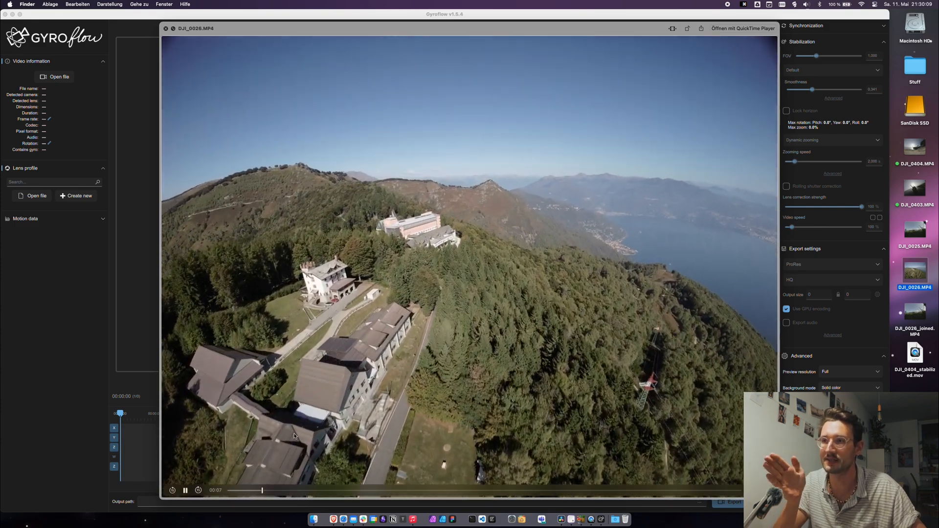
key("space")
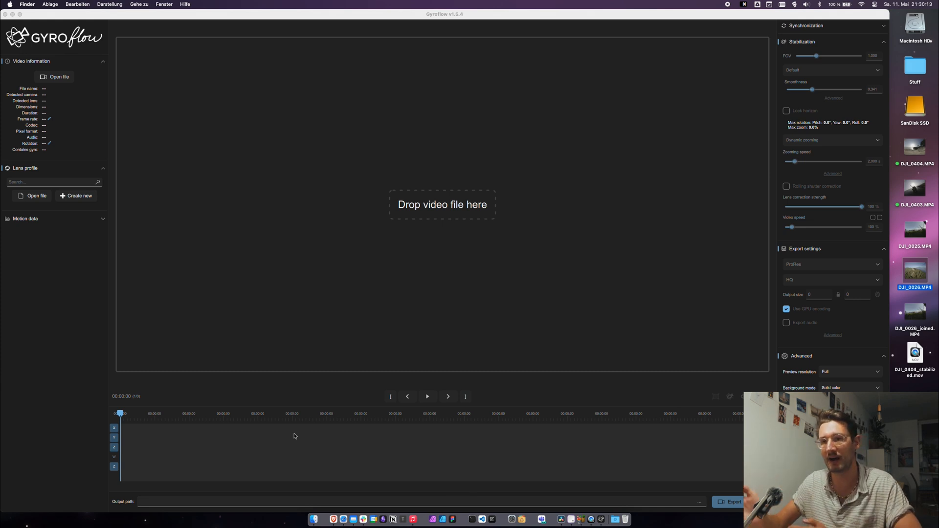
Load DJI_0025.MP4 and DJI_0026.MP4 into Gyroflow merged into one video, and scrub the joined footage from 00:04:07 onward.
left_click(937, 254)
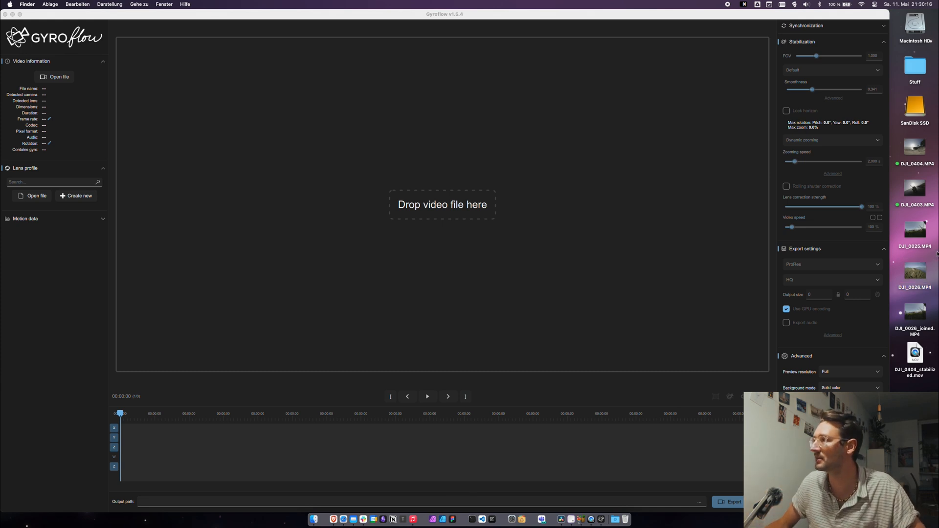
left_click_drag(937, 225, 921, 278)
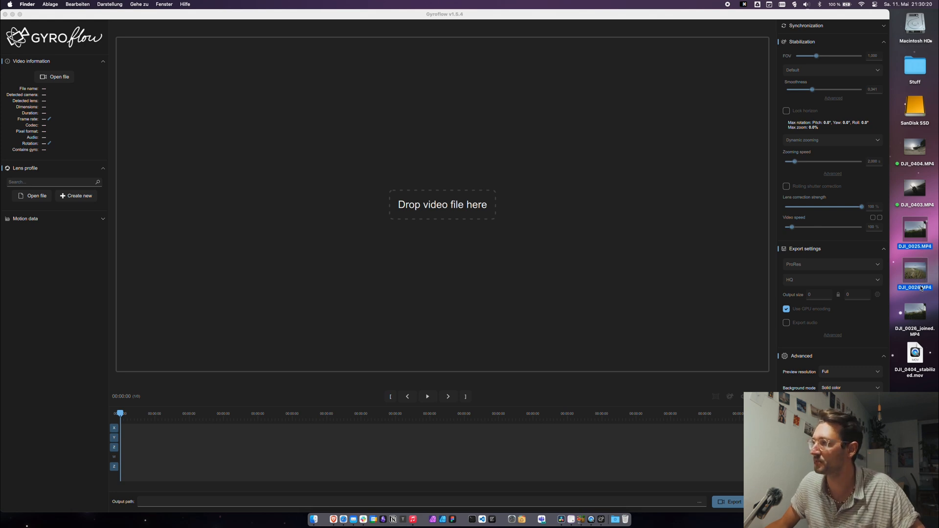
left_click_drag(921, 288, 396, 261)
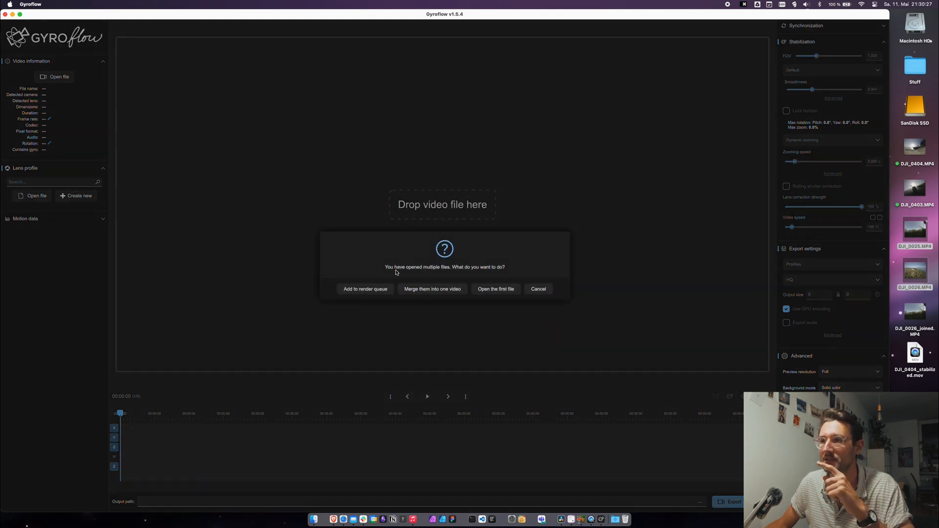
left_click(423, 293)
left_click(426, 296)
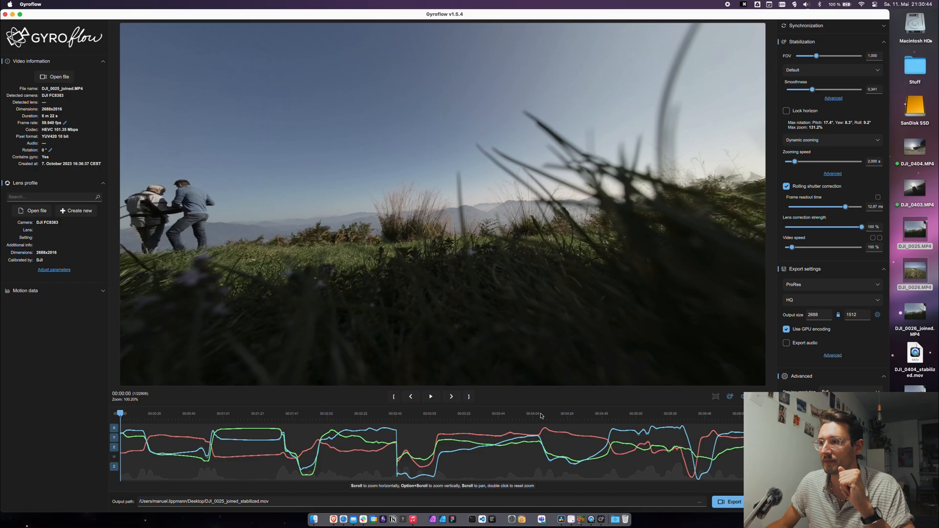
left_click(537, 414)
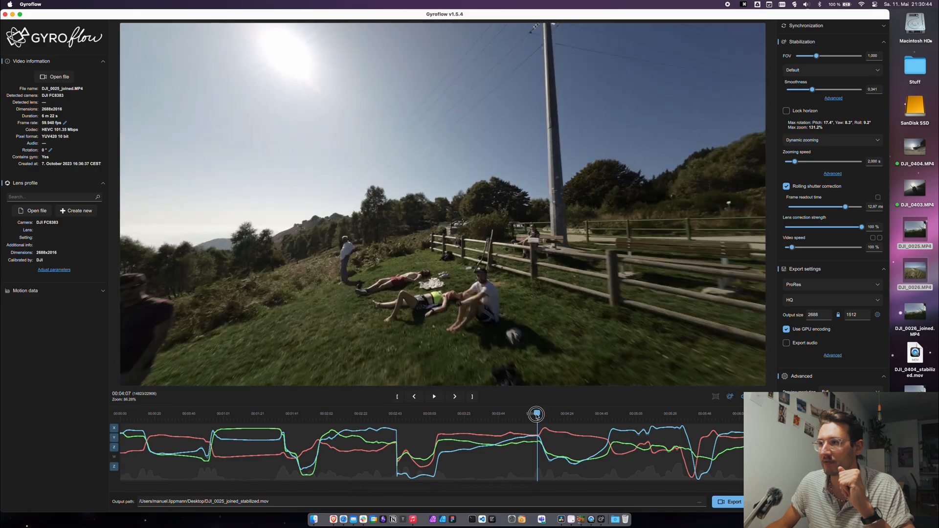
left_click_drag(537, 415, 587, 420)
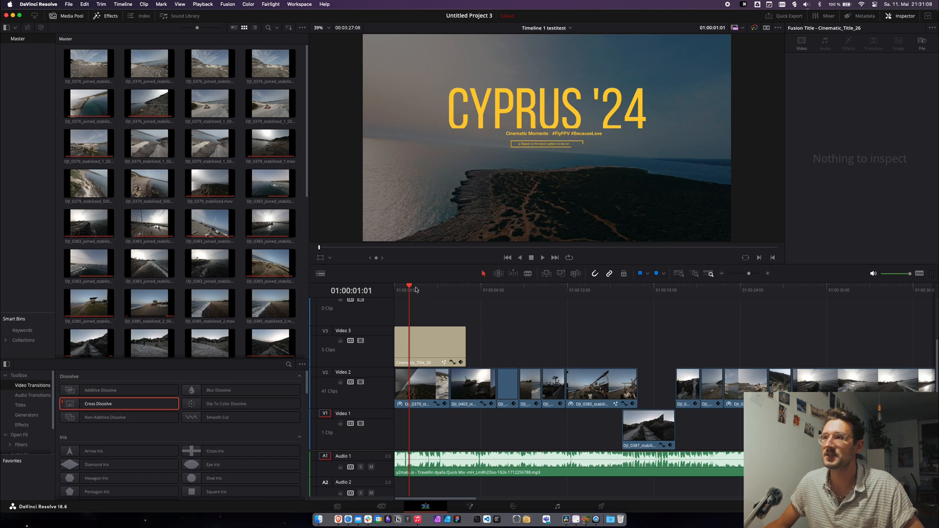
In DaVinci Resolve, scrub the opening title from the timeline start to 01:00:00:24 and select the music clip on Audio 1.
left_click_drag(415, 290, 391, 290)
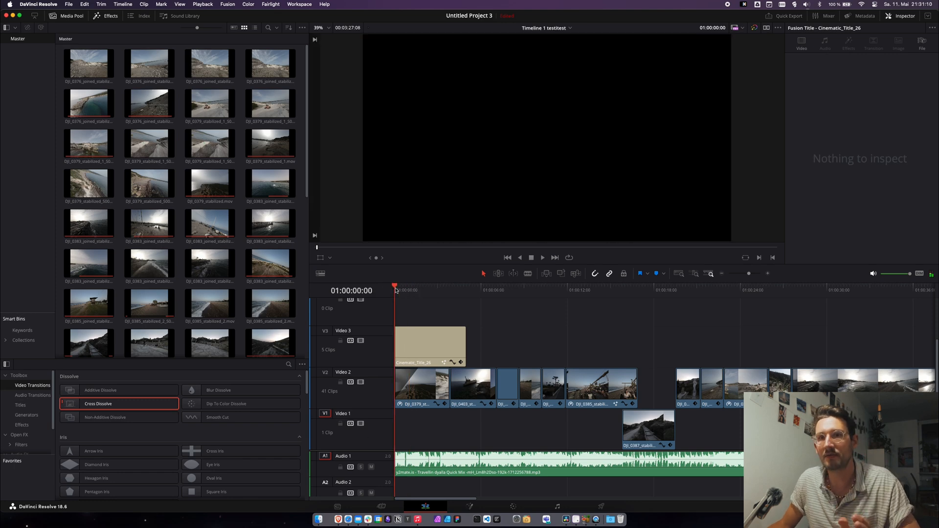
left_click_drag(396, 290, 406, 292)
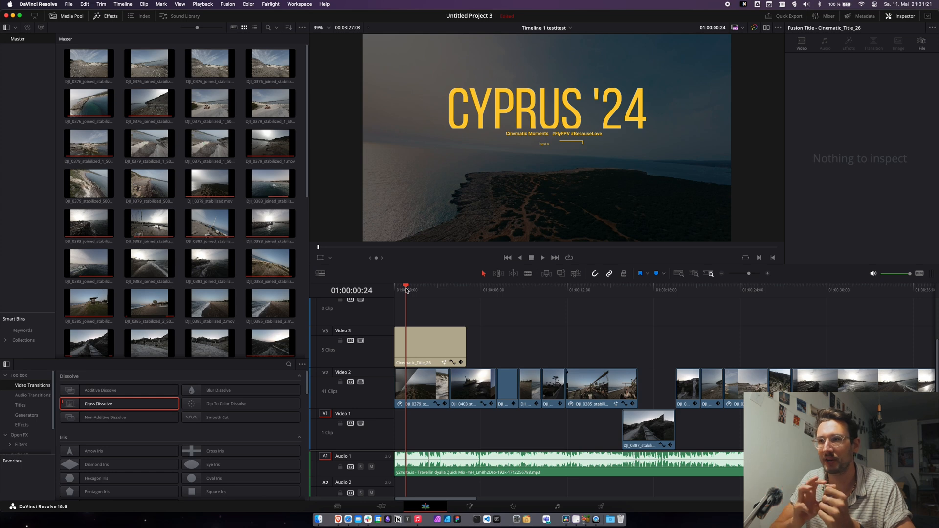
left_click(427, 472)
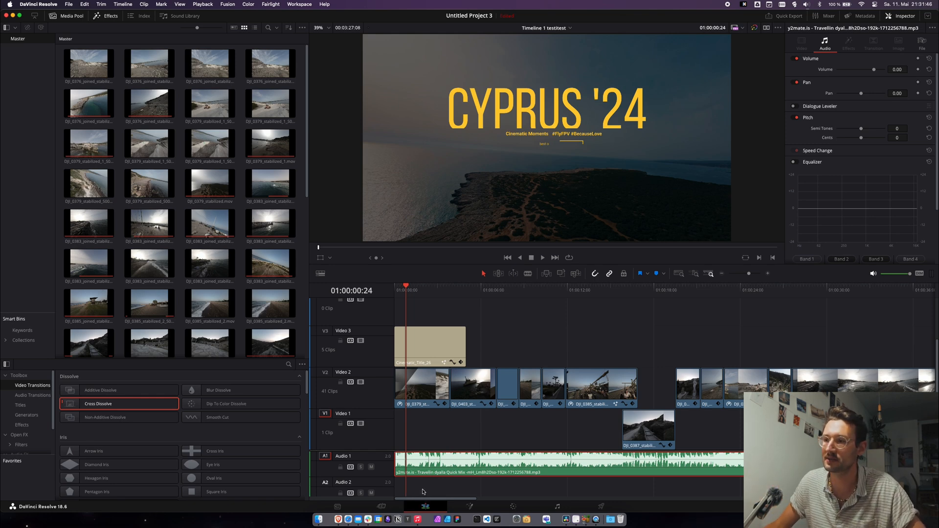
Switch to Brave and change the song's YouTube address from youtube.com to youtubepi.com to load the downloader page.
left_click(338, 519)
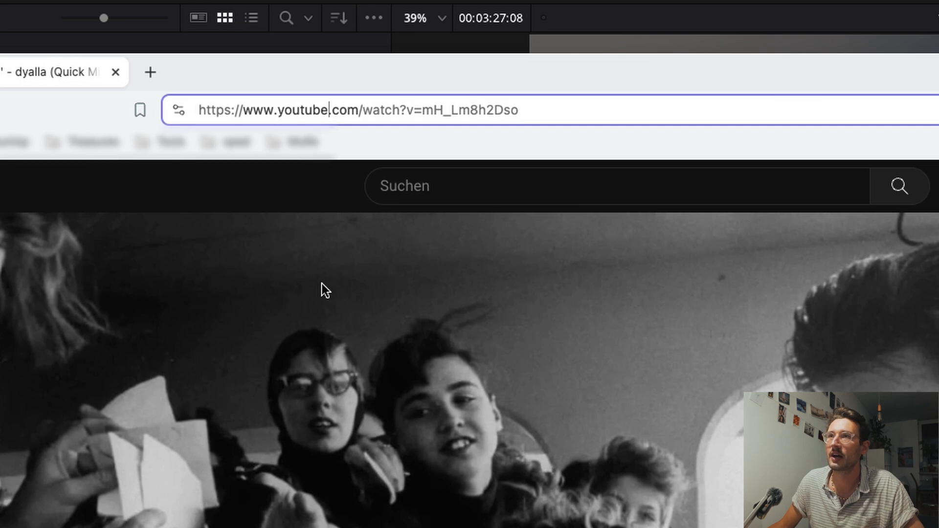
left_click(325, 109)
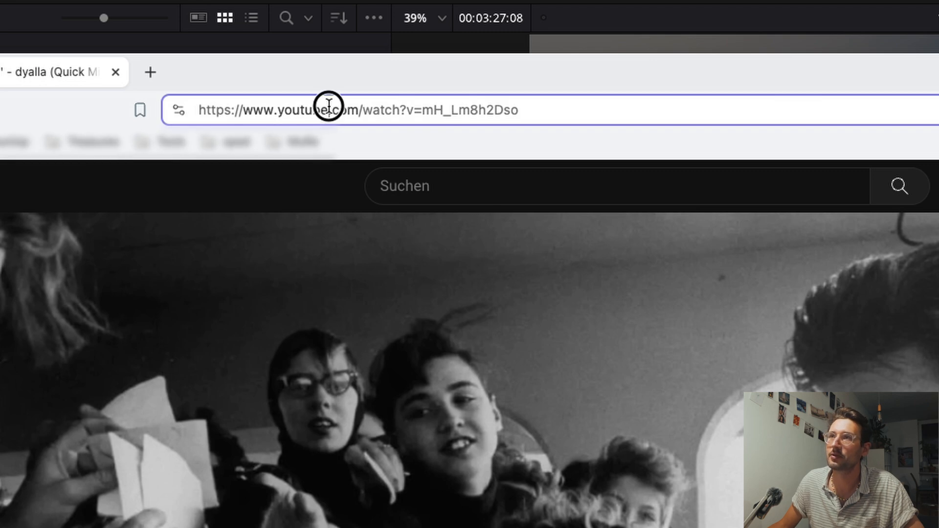
type("pi")
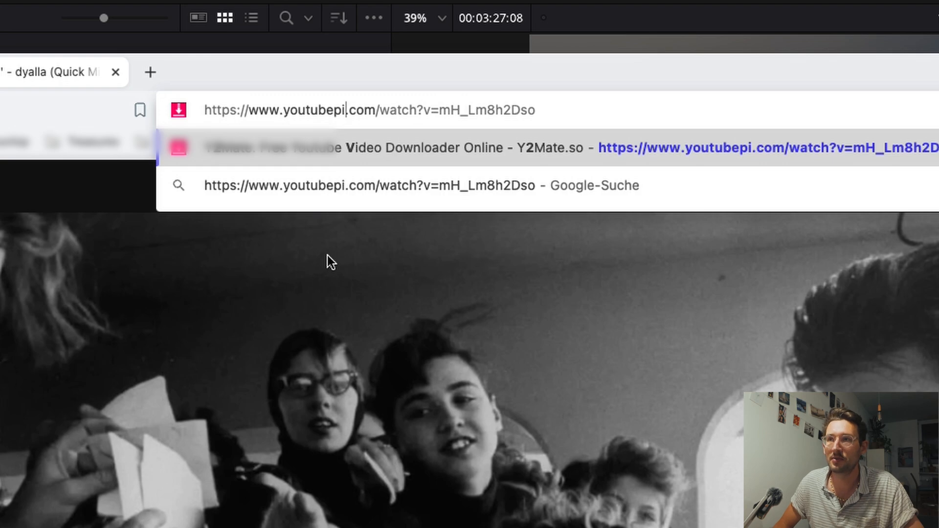
key("Return")
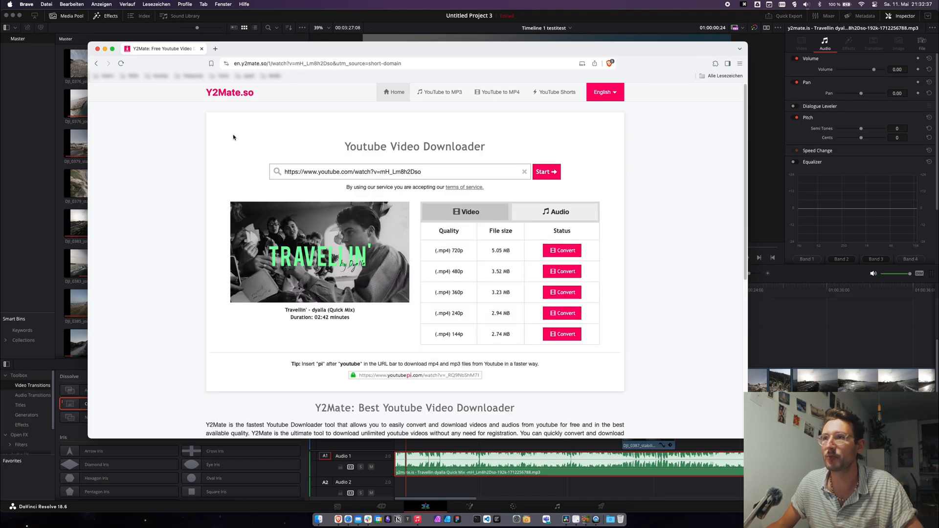
Show the audio formats for the song and convert it to a 320kbps MP3.
left_click(559, 215)
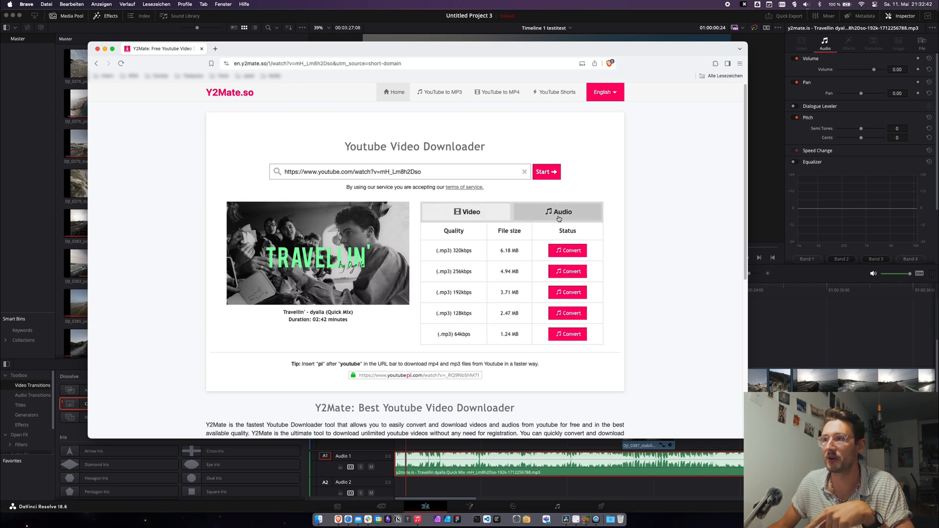
left_click_drag(430, 252, 515, 251)
left_click(602, 254)
left_click(567, 250)
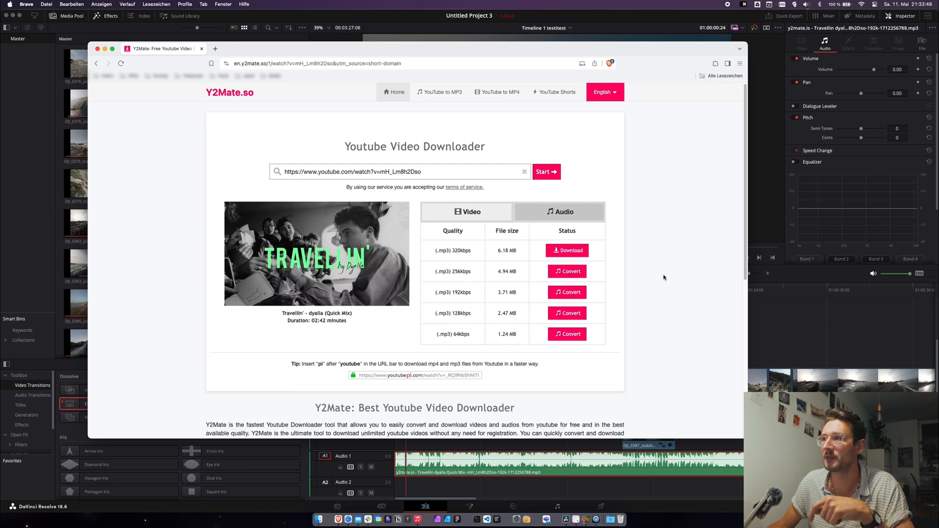
Open the save dialog for the converted MP3, check the suggested file name, and cancel the download.
left_click(572, 250)
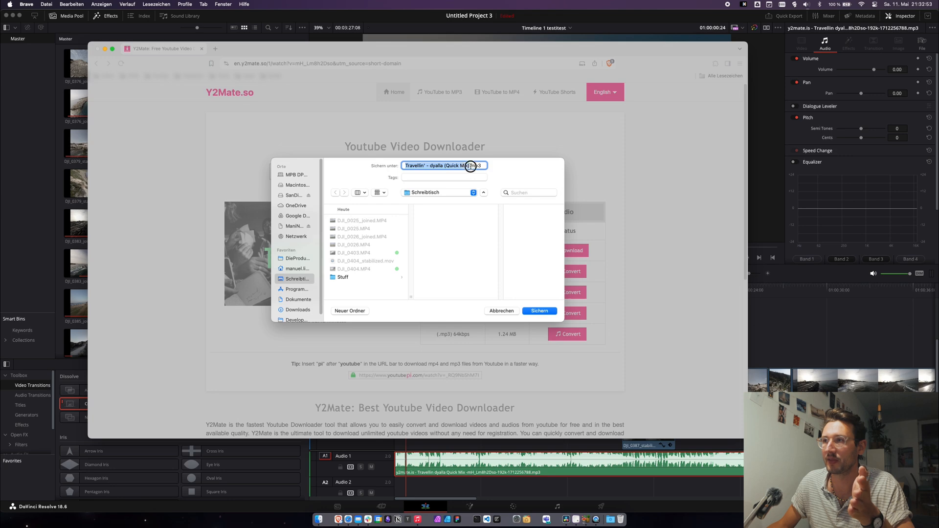
left_click_drag(470, 166, 487, 167)
left_click(502, 311)
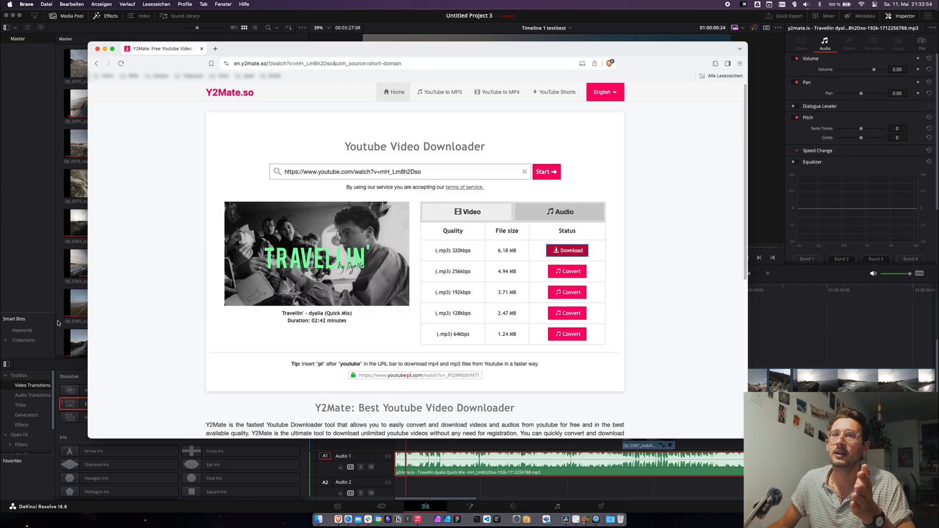
Switch back to DaVinci Resolve, look through the media pool down to the music files, and select the music clip on Audio 1.
left_click(25, 259)
scroll(244, 274, "down", 10)
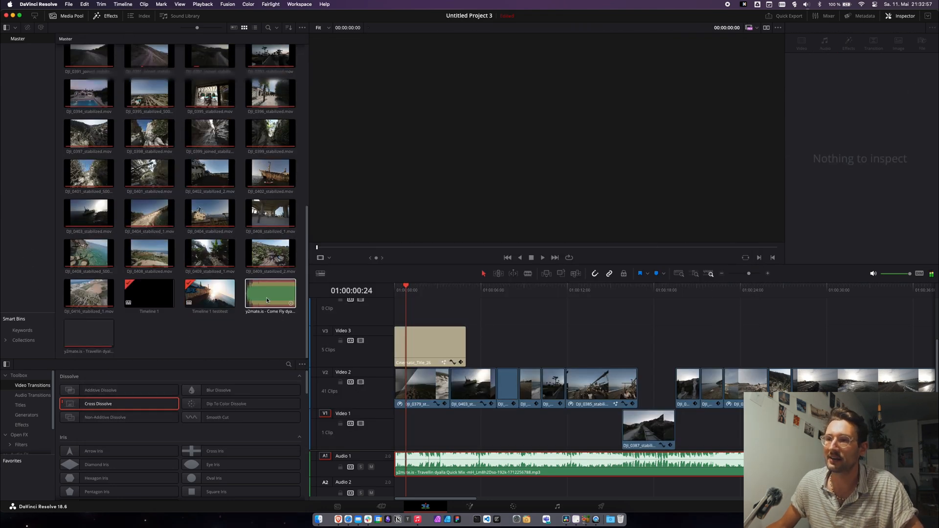
left_click(461, 472)
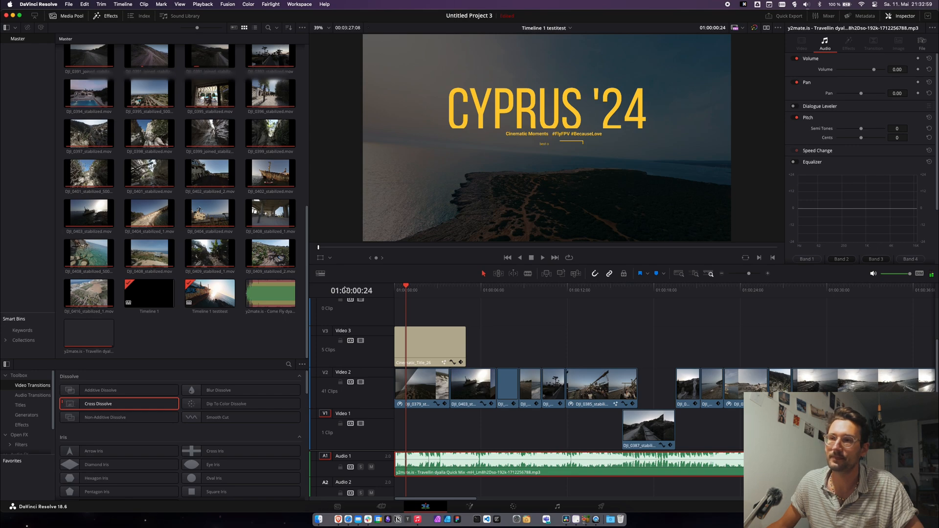
Open the timeline settings of Timeline 1 testitest, check the custom resolution and frame rate, and close them without changes.
right_click(207, 295)
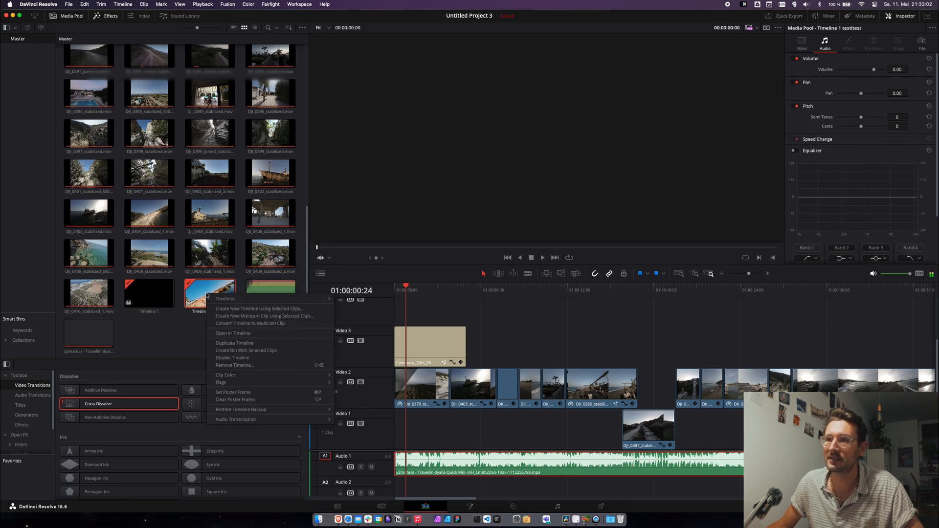
left_click(377, 299)
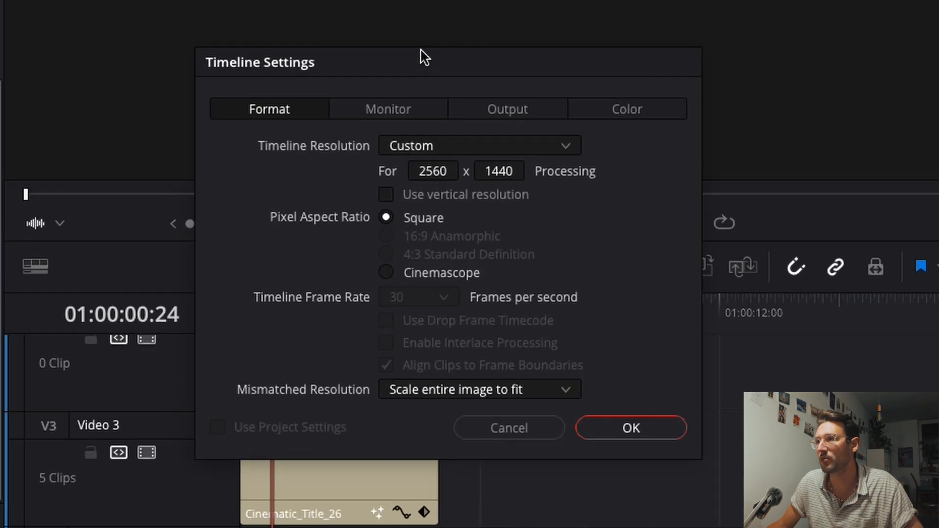
left_click_drag(424, 57, 405, 61)
left_click(431, 176)
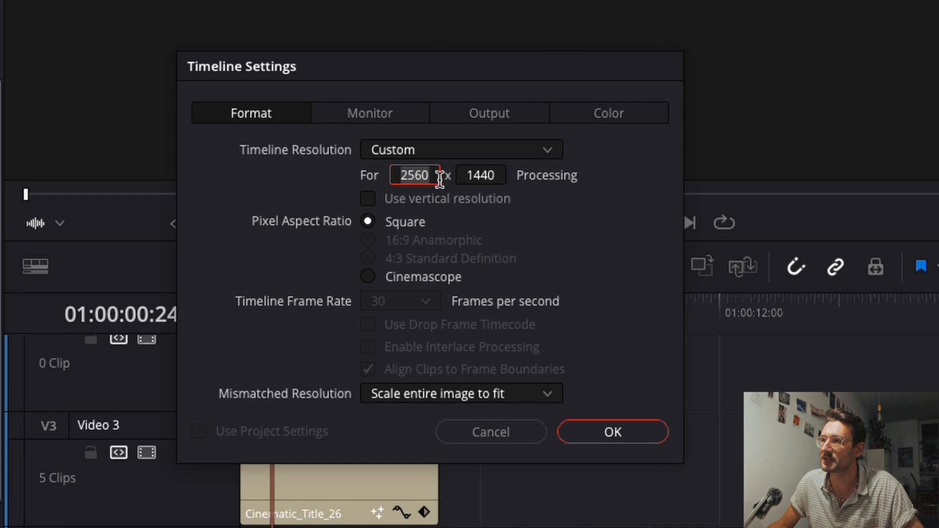
left_click(471, 176)
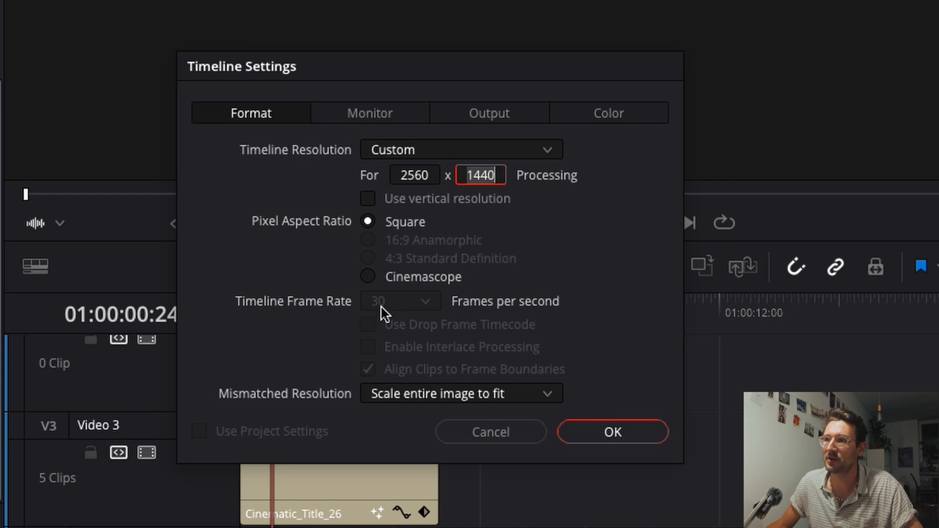
left_click(484, 435)
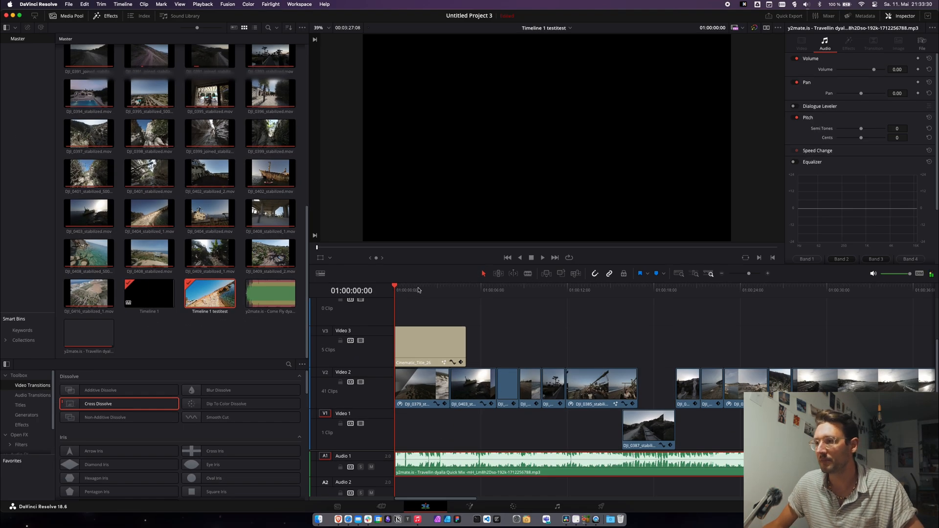
Place the playhead at 01:00:02:01 and look through the stabilized clips in the media pool.
left_click(421, 289)
scroll(147, 146, "up", 10)
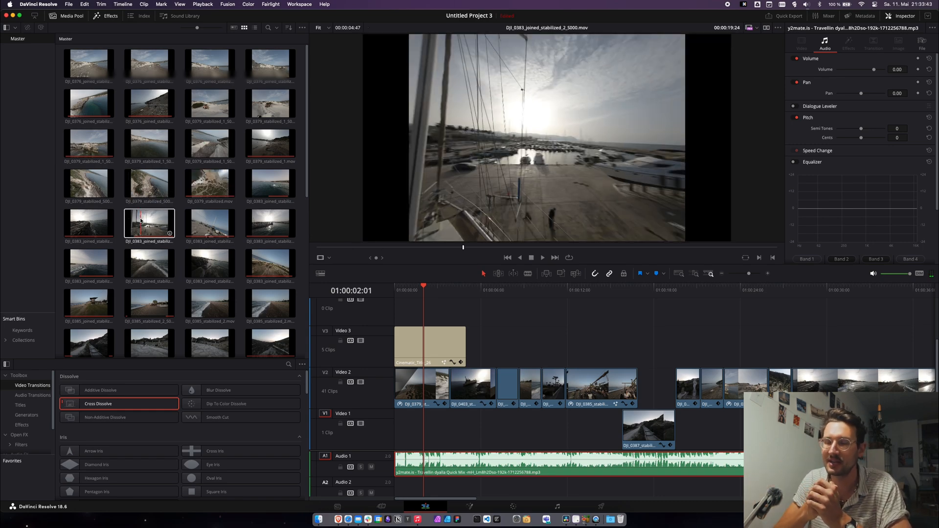
scroll(140, 220, "down", 5)
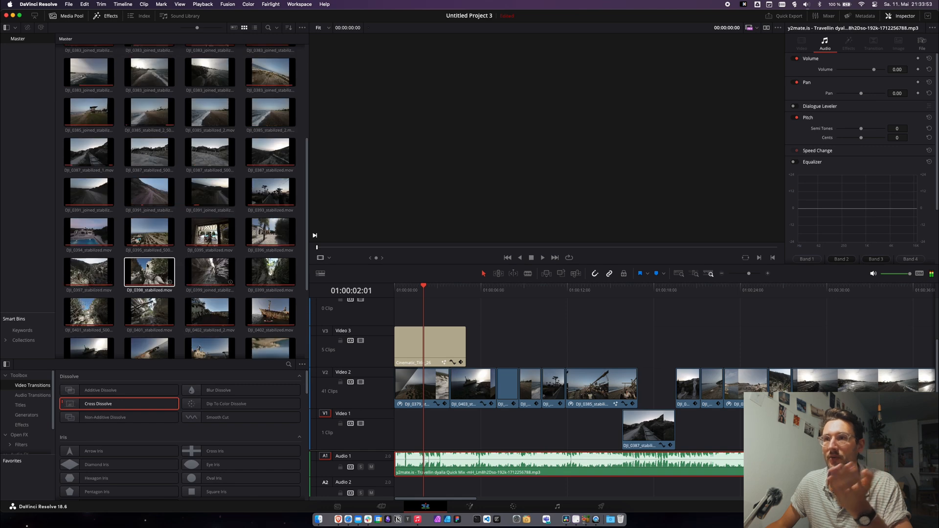
scroll(147, 266, "up", 4)
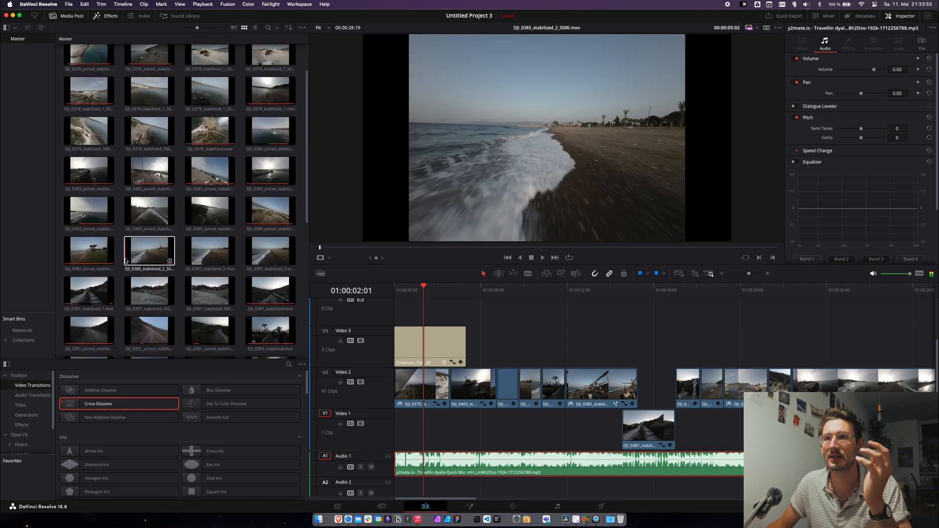
scroll(125, 261, "up", 1)
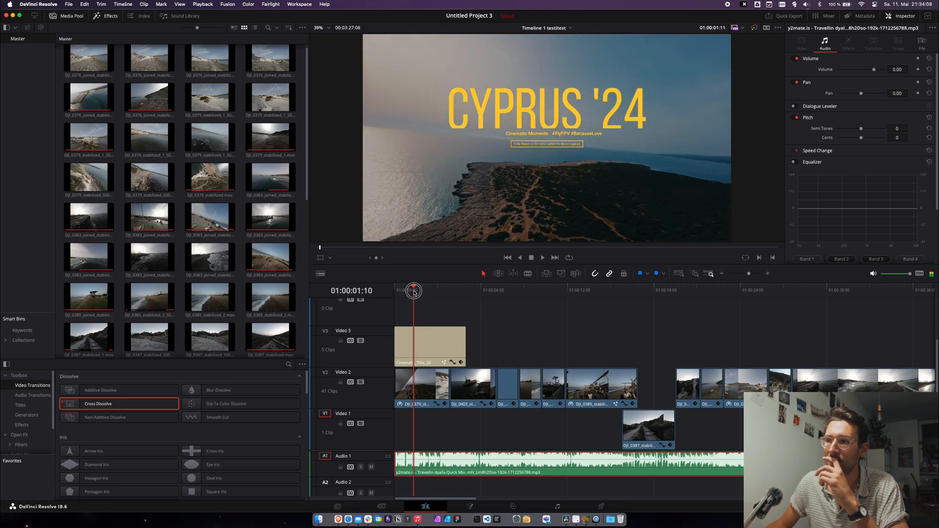
Select the opening DJI_0379_stabilized clip and review the edit from the title to 01:00:12:18 by scrubbing and playing.
left_click_drag(412, 293, 422, 294)
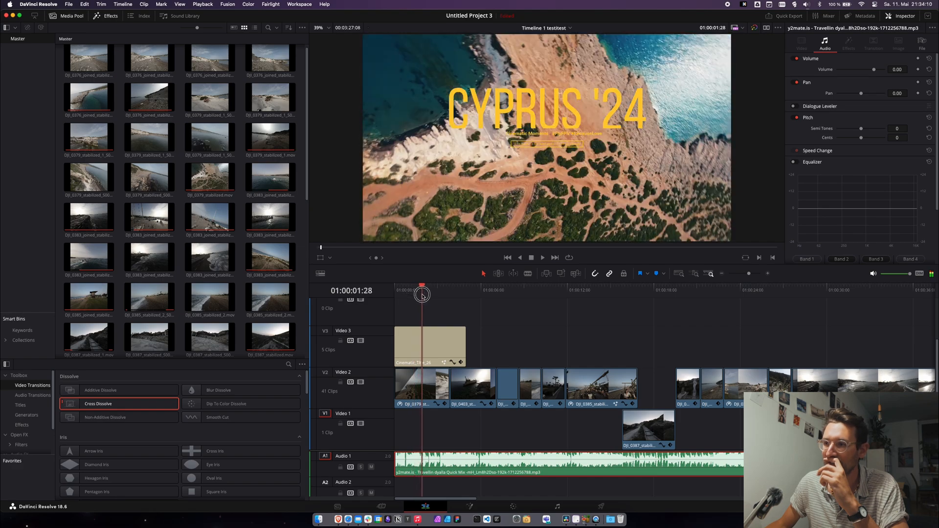
left_click(428, 395)
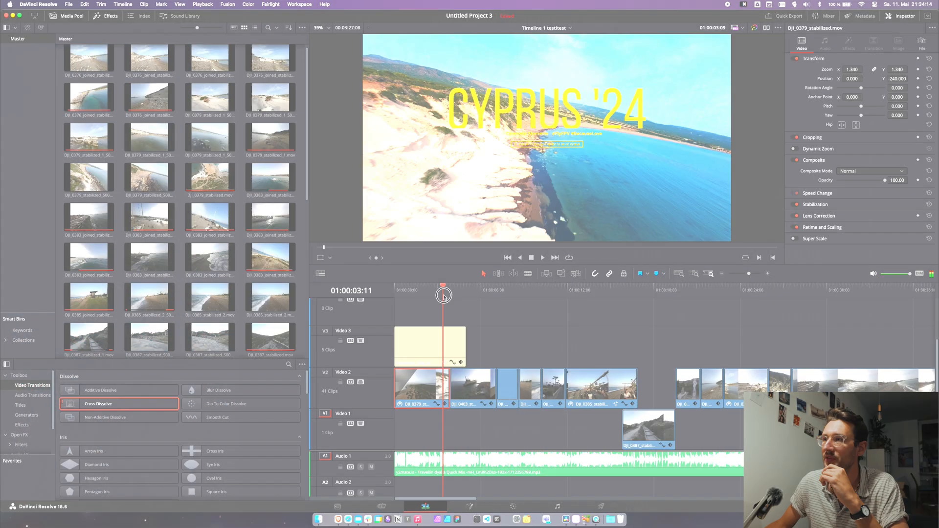
left_click_drag(443, 295, 463, 300)
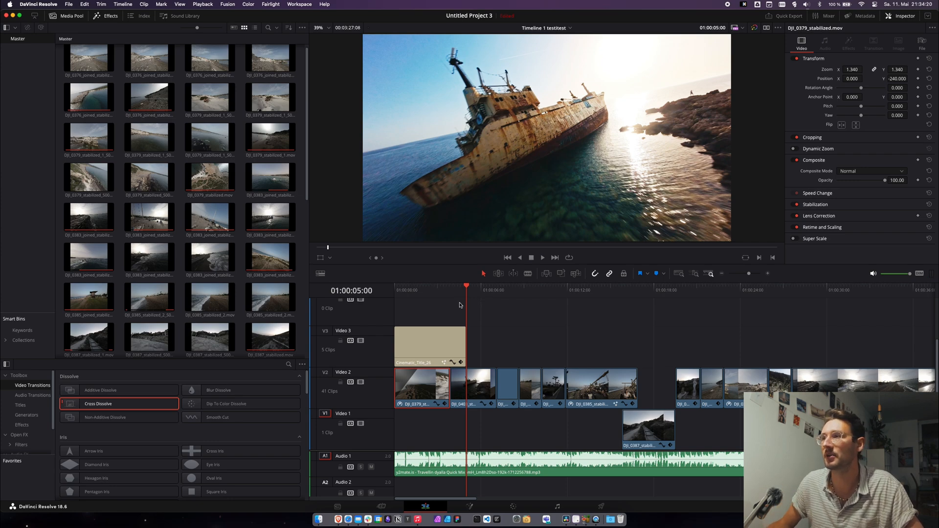
left_click_drag(477, 293, 483, 293)
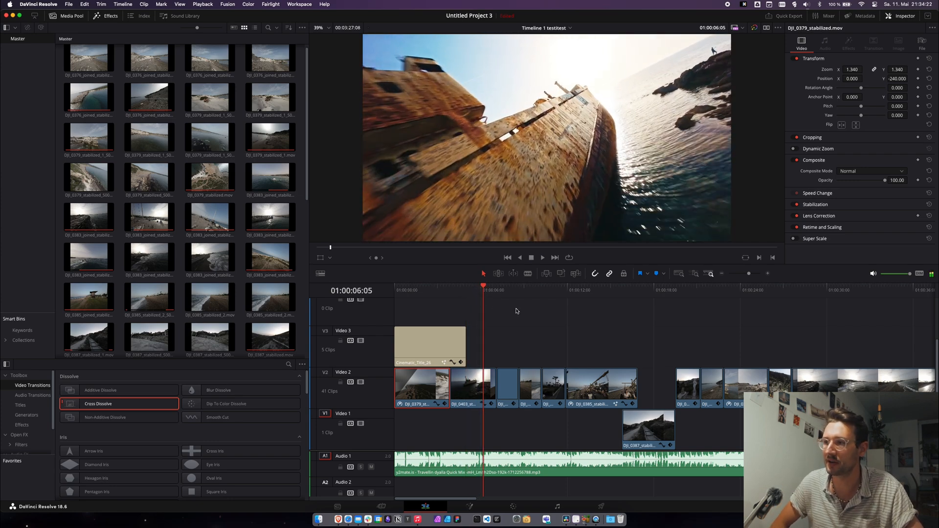
key("space")
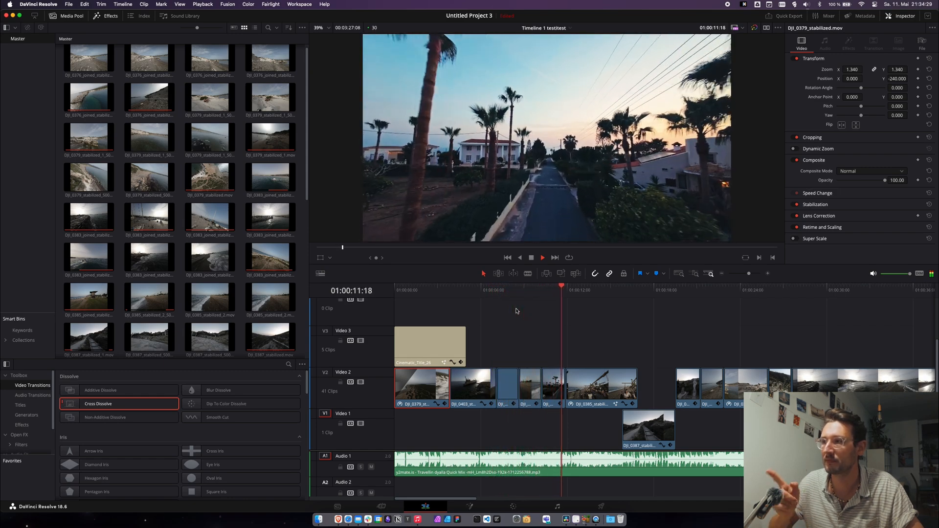
key("space")
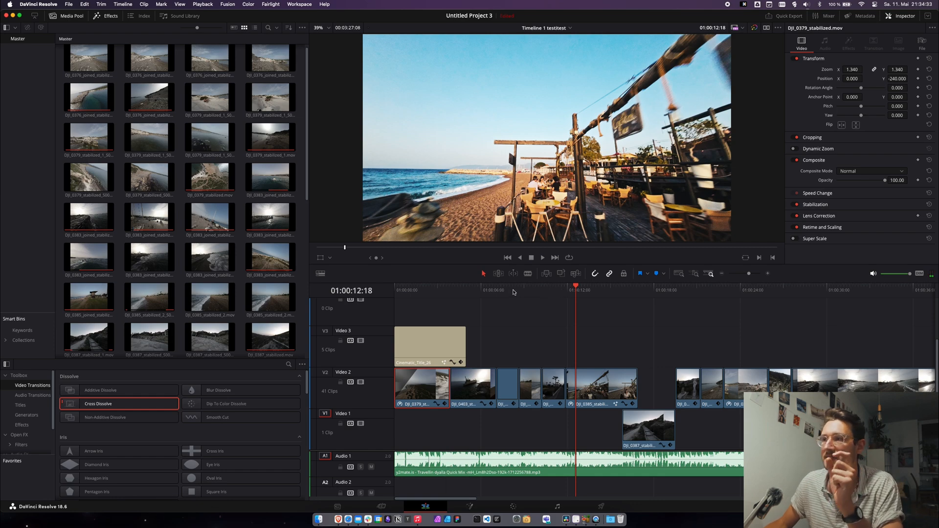
Select the DJI_0403_stabilized shipwreck clip on Video 2 and turn off timeline snapping with the playhead at 01:00:12:15.
left_click_drag(512, 292, 478, 301)
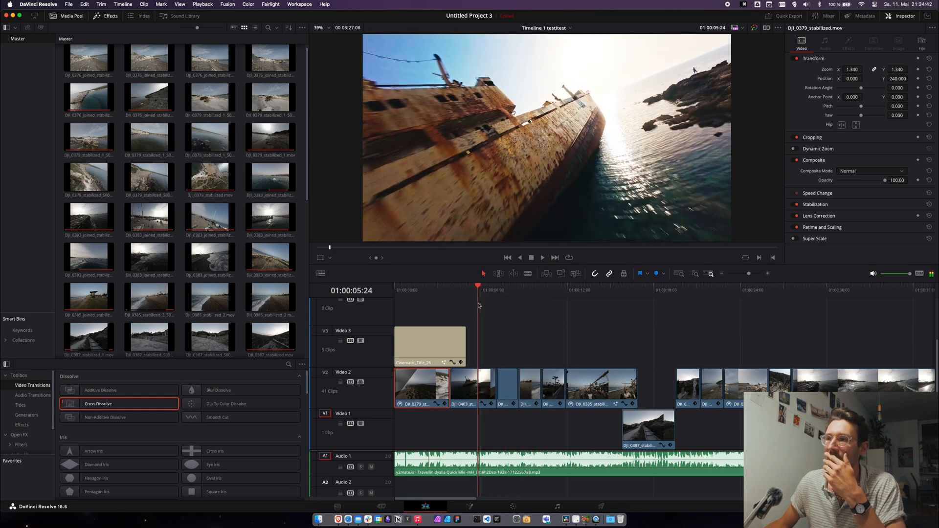
left_click(476, 391)
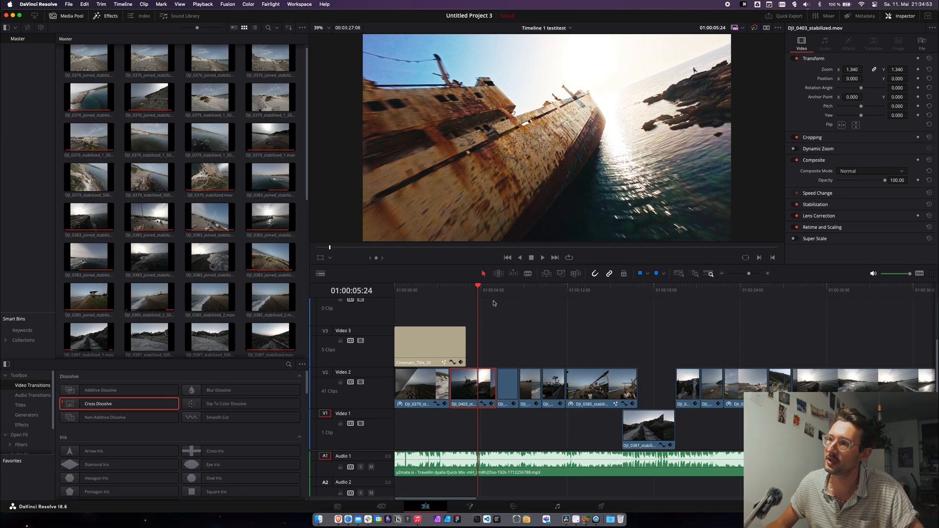
left_click_drag(480, 290, 575, 307)
left_click(595, 273)
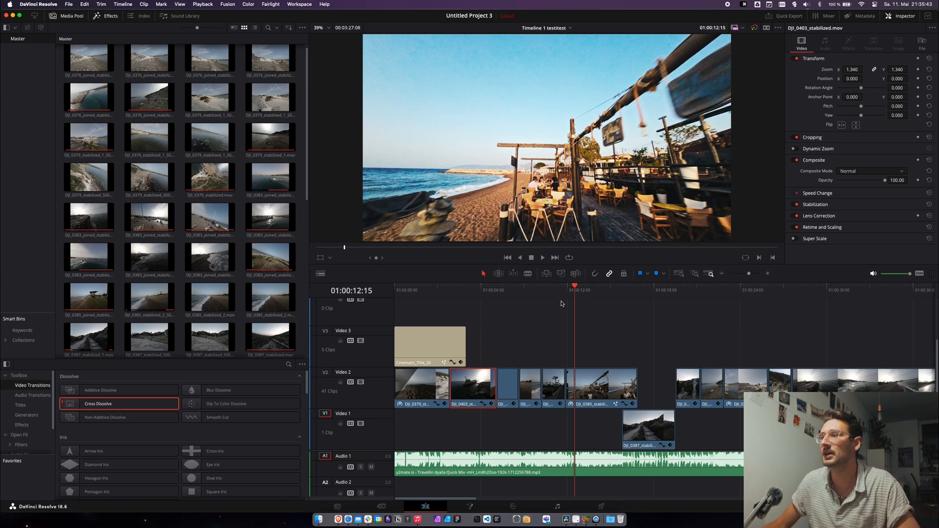
Play and scrub the middle of the edit through the canyon clip up to 01:00:29:02.
scroll(578, 362, "right", 3)
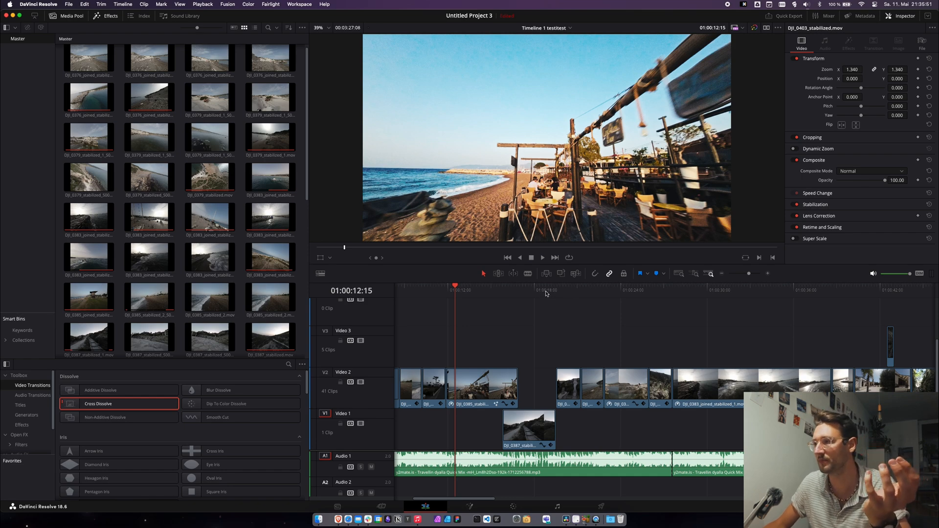
left_click_drag(546, 292, 559, 298)
key("space")
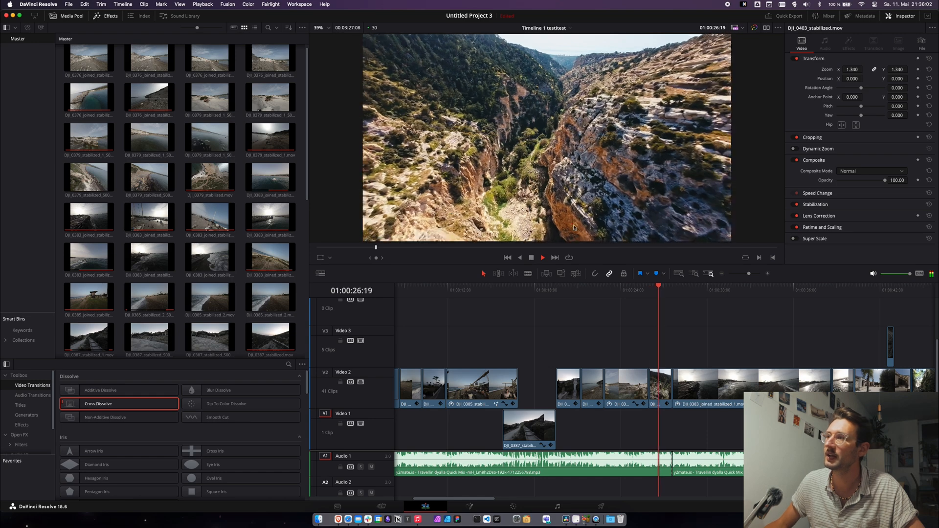
left_click(639, 293)
left_click_drag(640, 293, 661, 303)
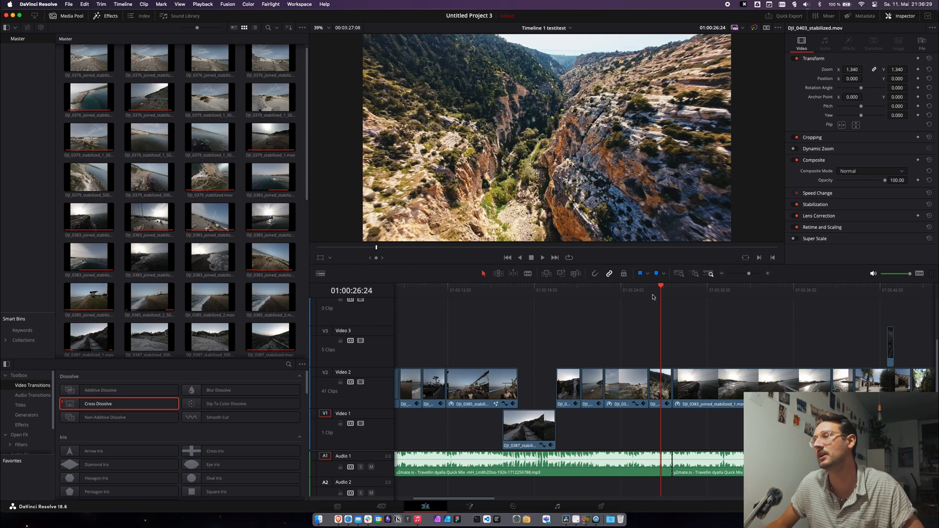
left_click_drag(665, 289, 692, 301)
scroll(604, 309, "right", 5)
Return the playhead to the shipwreck clip at 01:00:05:14 and open it for color grading.
scroll(605, 309, "left", 8)
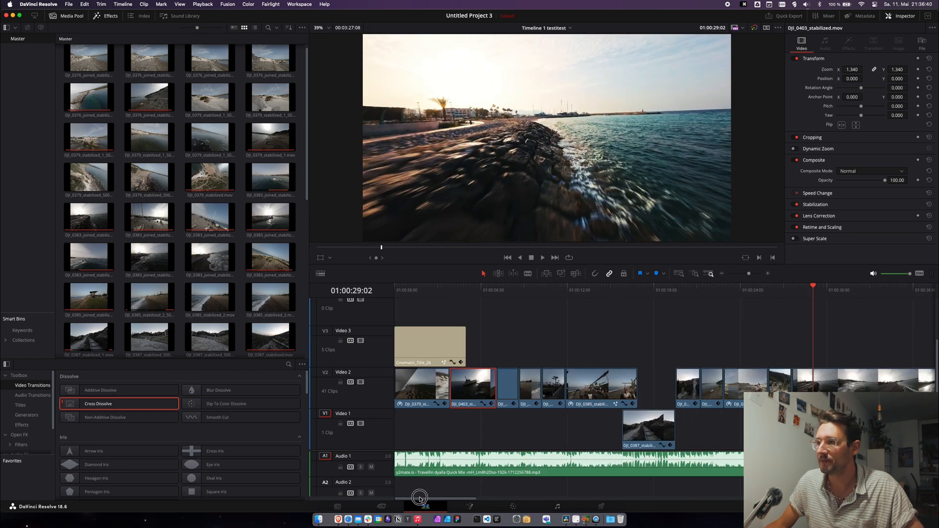
left_click_drag(502, 290, 474, 299)
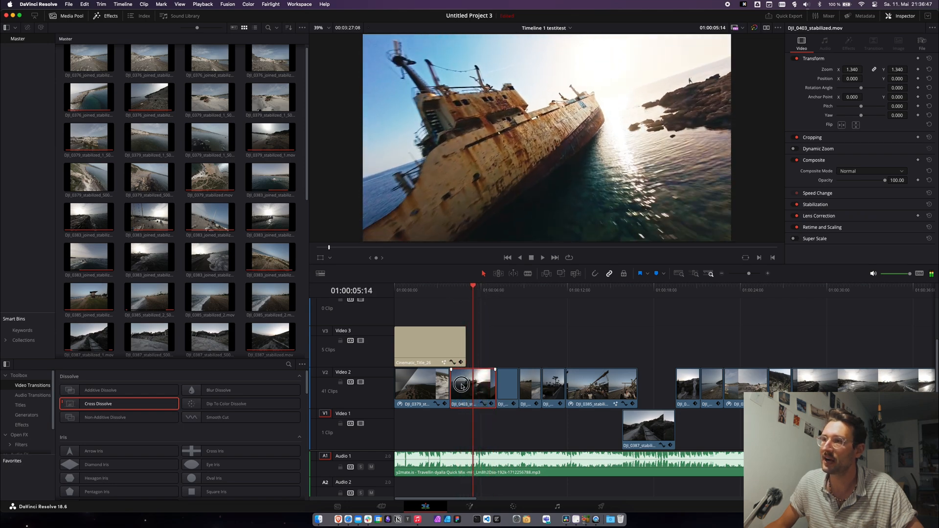
left_click(513, 506)
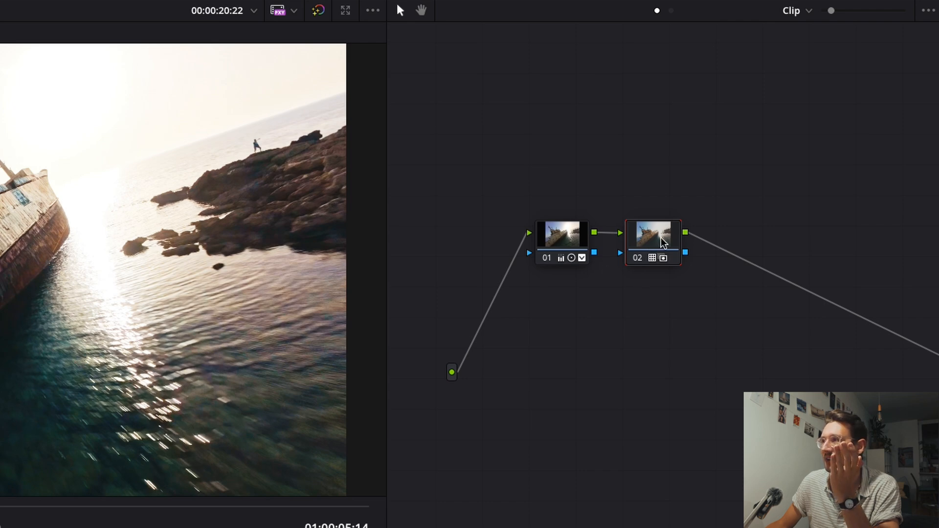
Inspect the shipwreck clip's two grading nodes and check which LUT group is applied to node 02, leaving it unchanged.
left_click(576, 238)
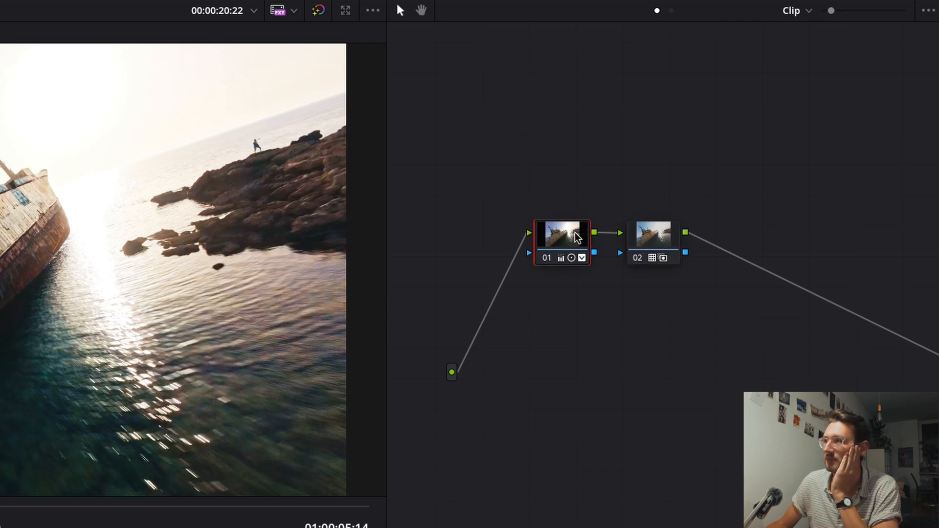
left_click(642, 238)
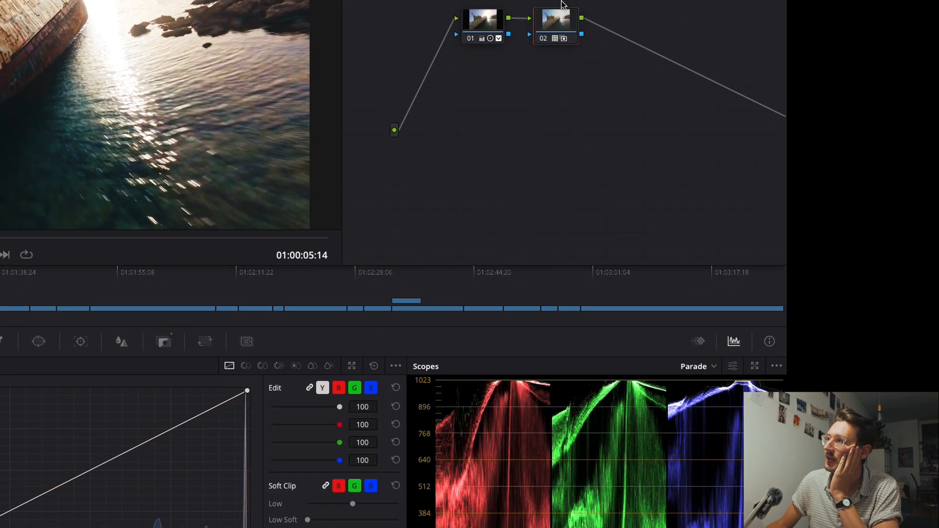
right_click(654, 241)
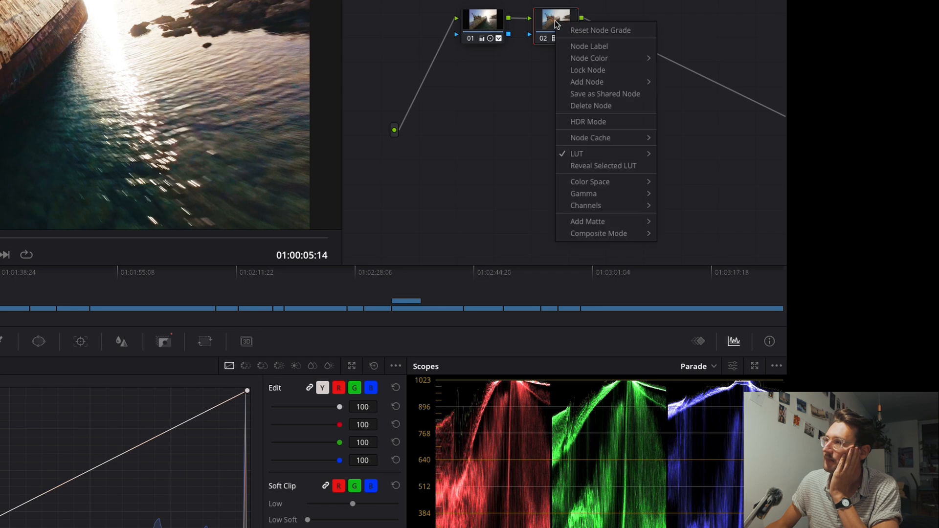
mouse_move(596, 153)
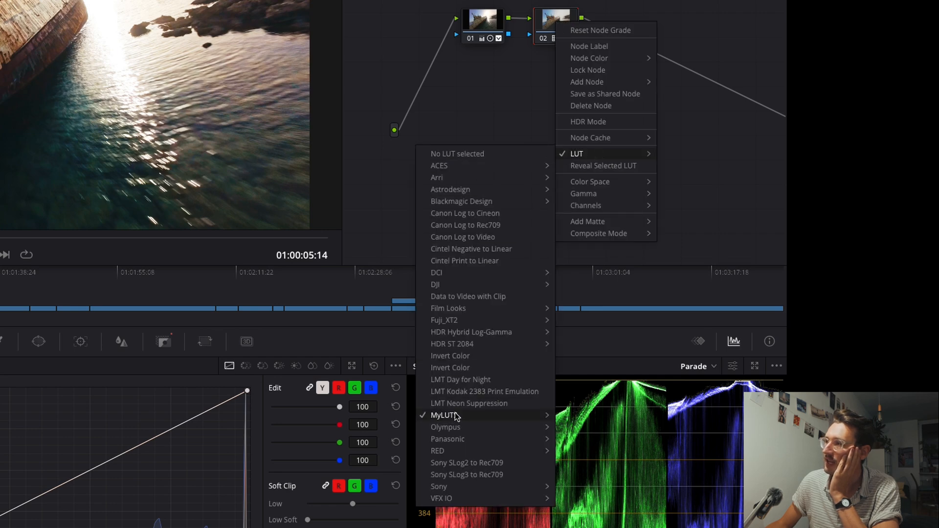
mouse_move(447, 423)
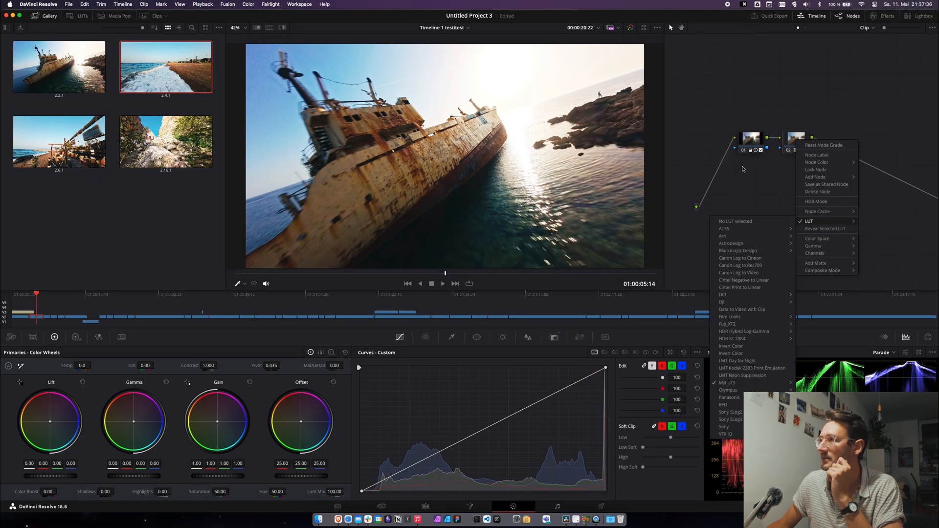
left_click(748, 201)
Set node 02's Key Output gain to 0.752 and select node 01 to view its primary corrections.
left_click(554, 340)
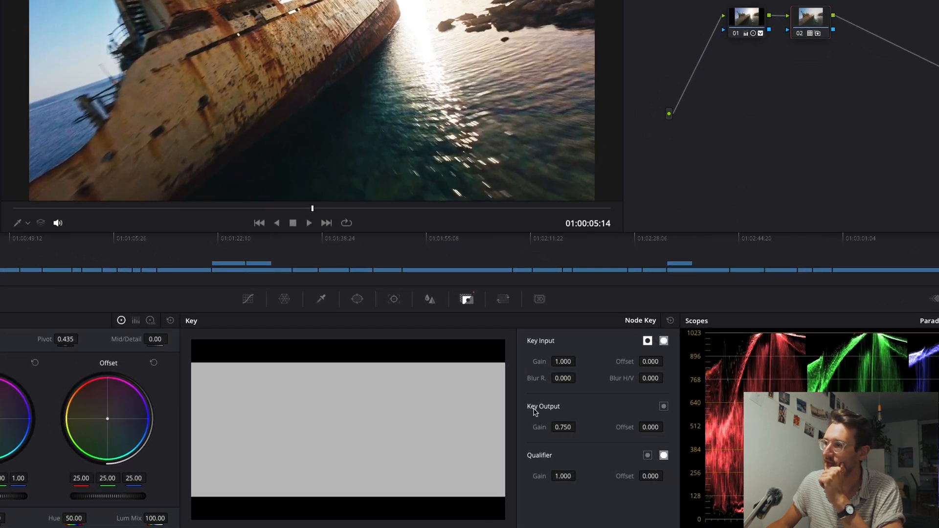
left_click_drag(558, 428, 721, 433)
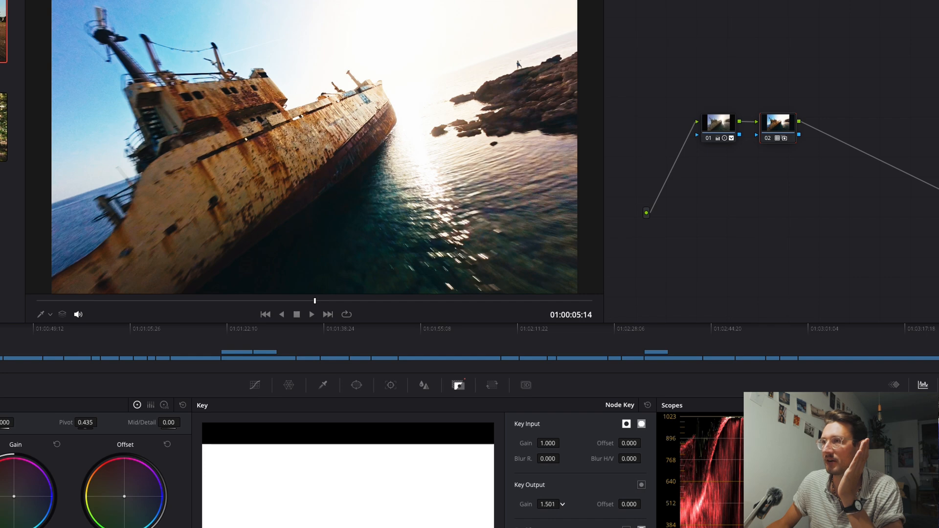
left_click_drag(635, 508, 543, 508)
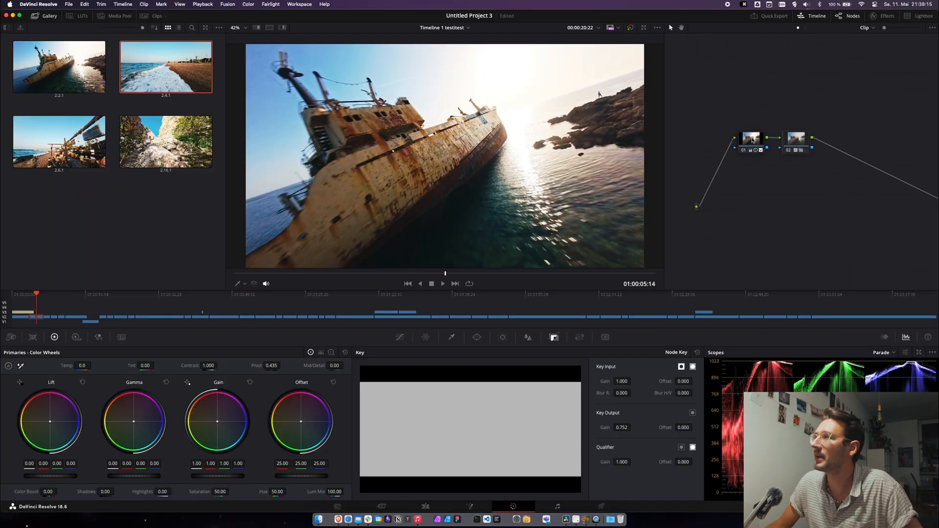
left_click(713, 139)
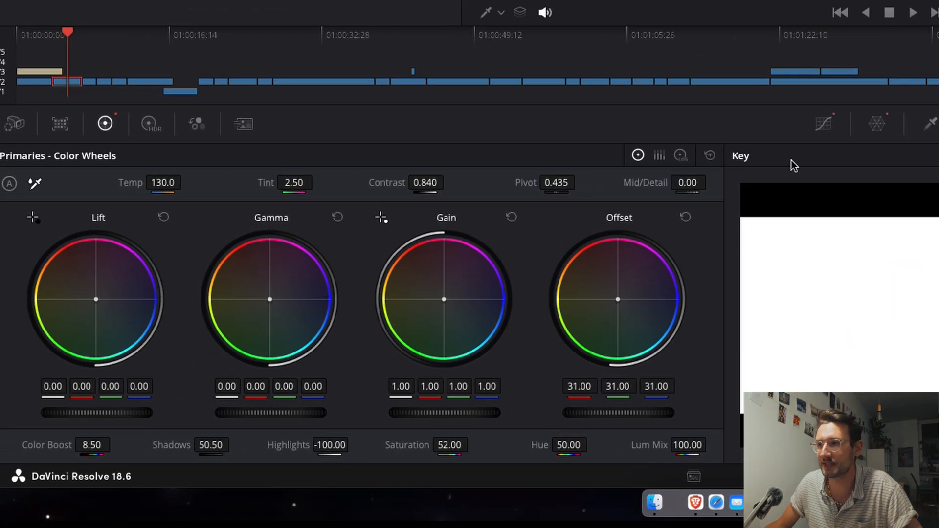
Check node 01's custom curve and Color Warper, and reset the grades on both nodes of the shipwreck clip.
left_click(824, 123)
left_click(876, 123)
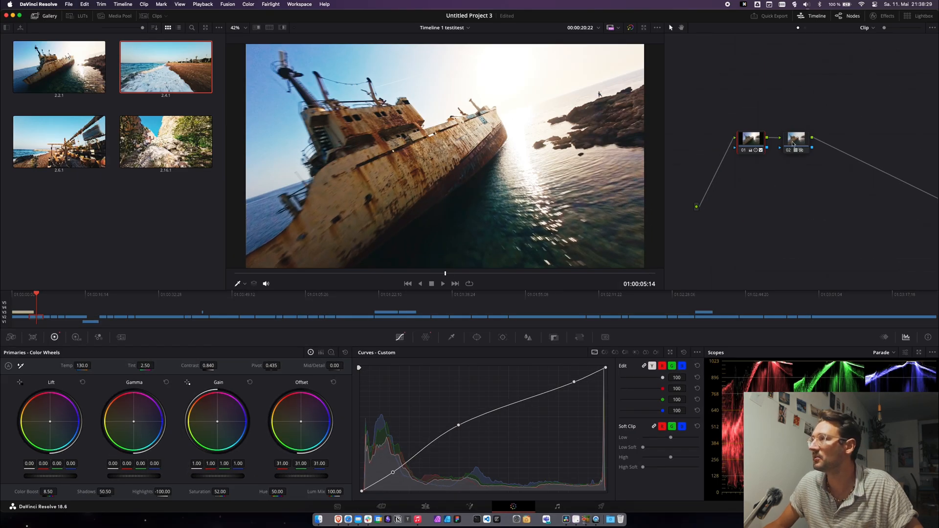
left_click(793, 141)
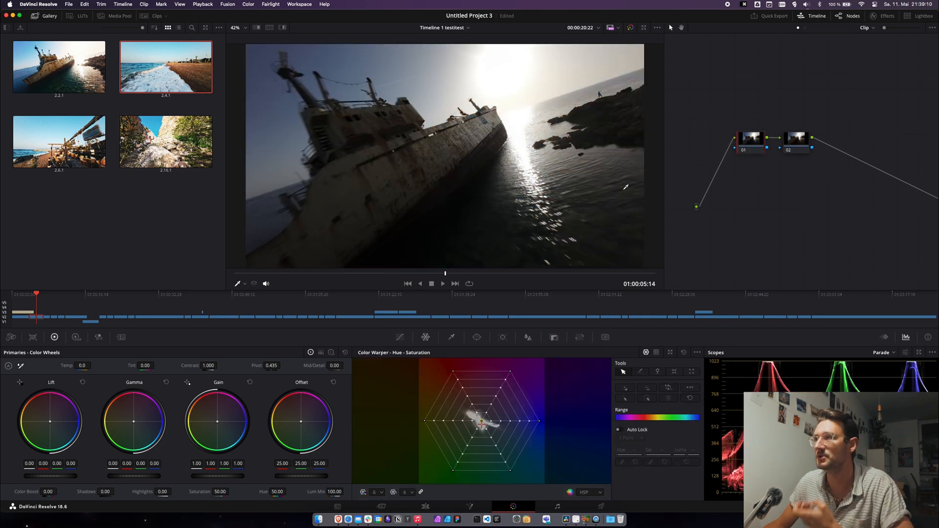
Apply a LUT from the MyLUTS group to node 02 and set its Key Output gain to 0.748.
left_click(793, 145)
right_click(793, 145)
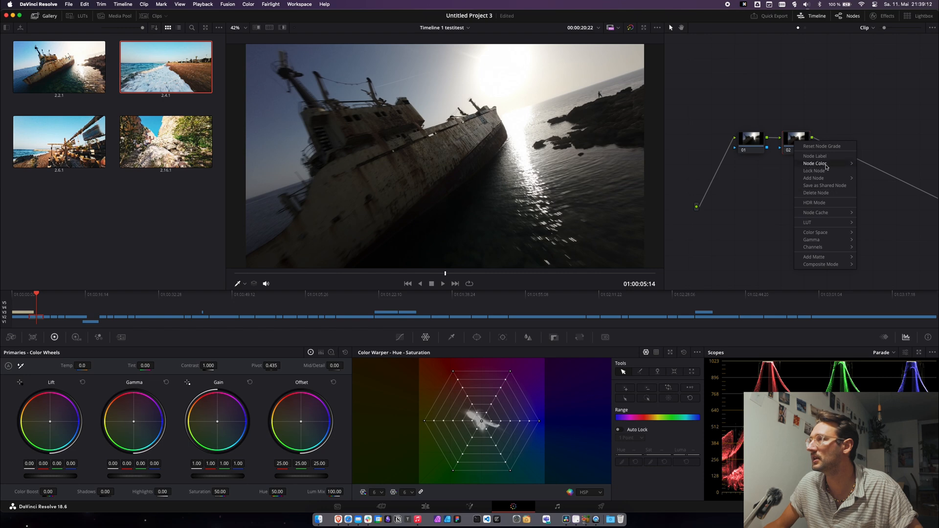
mouse_move(826, 224)
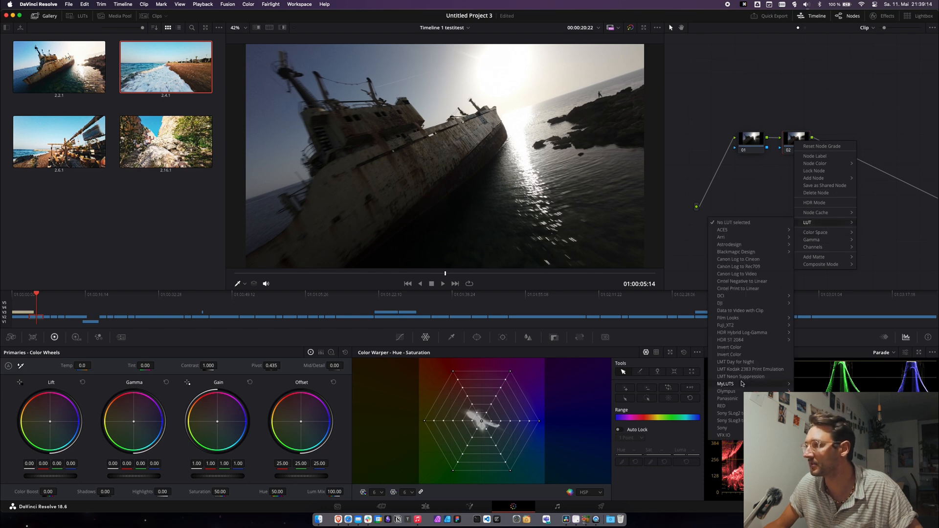
mouse_move(734, 384)
left_click(836, 367)
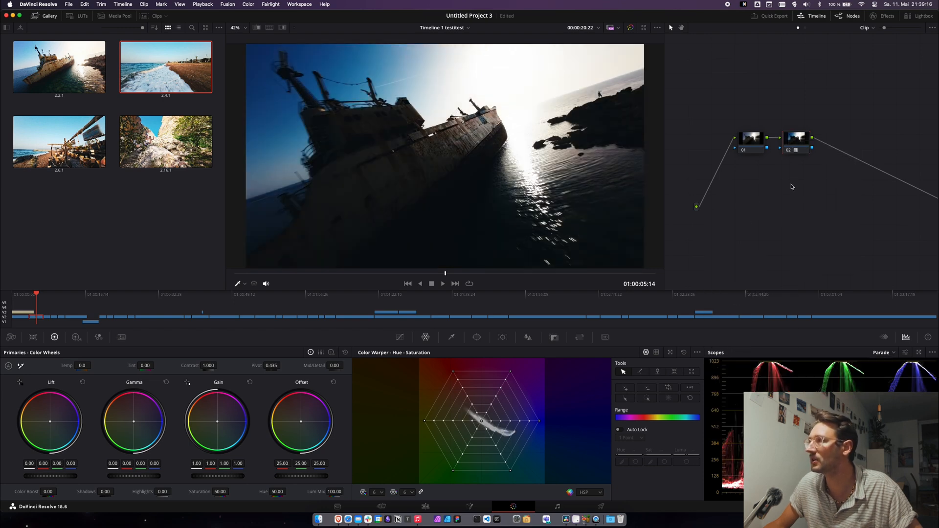
left_click(554, 337)
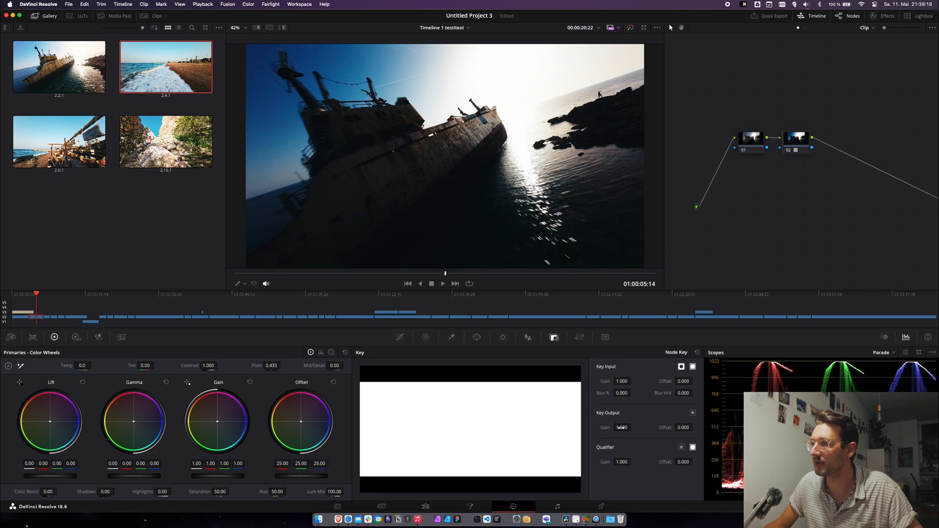
left_click_drag(622, 427, 531, 436)
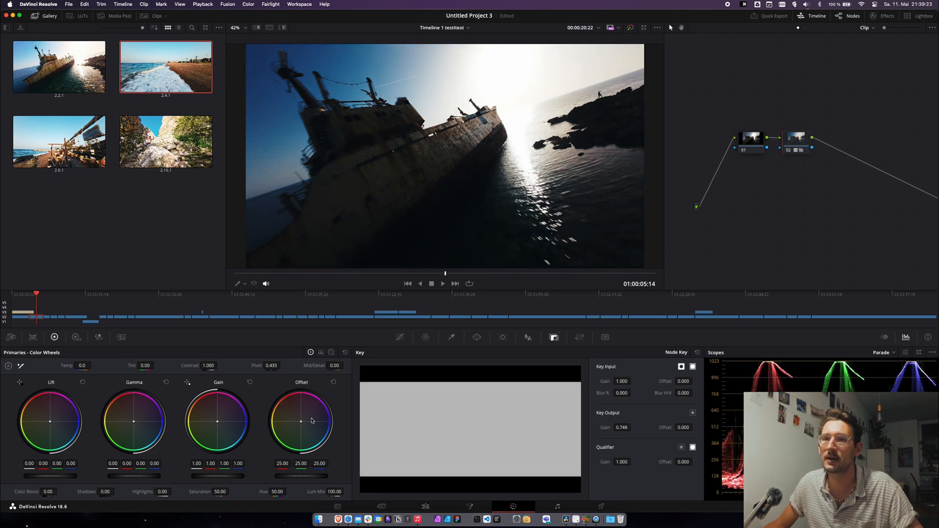
On node 01, set Shadows to 87.50 and Highlights to -46.50.
left_click(750, 139)
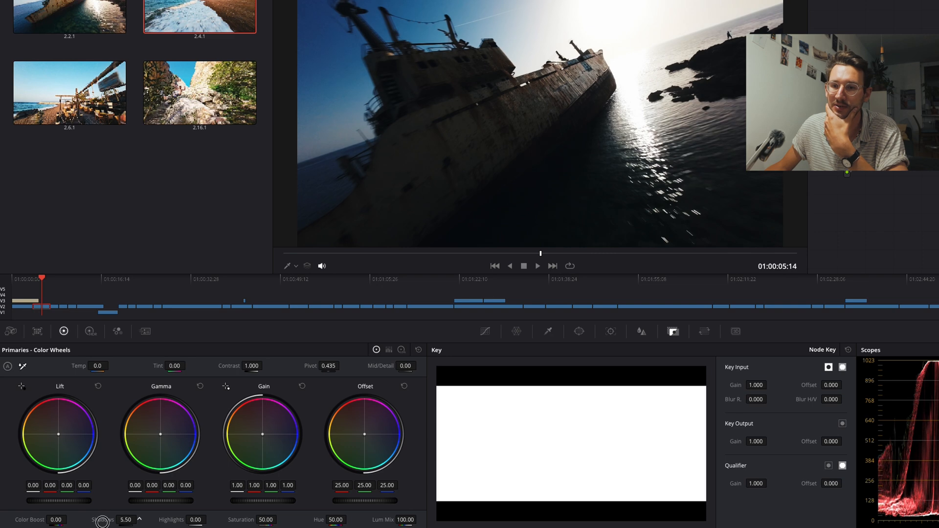
left_click_drag(105, 493, 125, 494)
left_click_drag(150, 523, 210, 526)
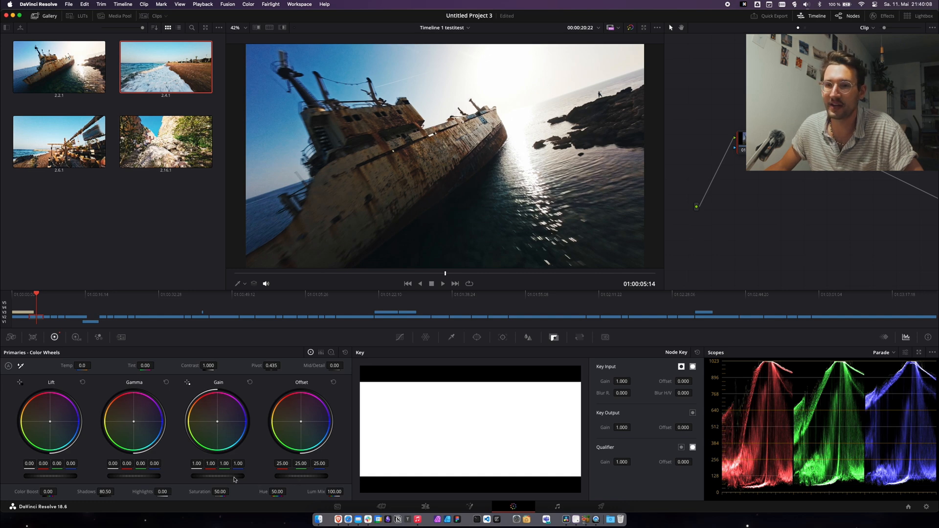
mouse_move(142, 491)
left_mouse_down()
mouse_move(88, 491)
mouse_move(146, 492)
left_mouse_up()
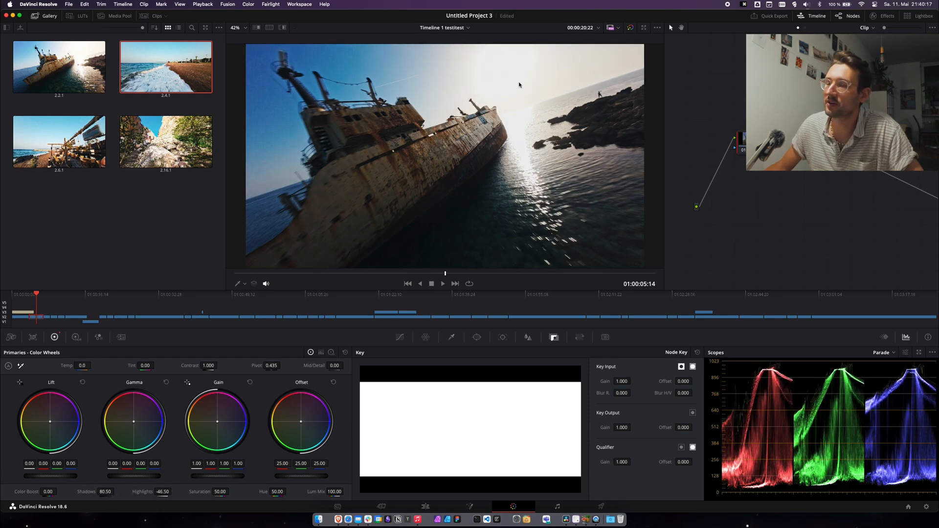
left_click_drag(87, 491, 92, 493)
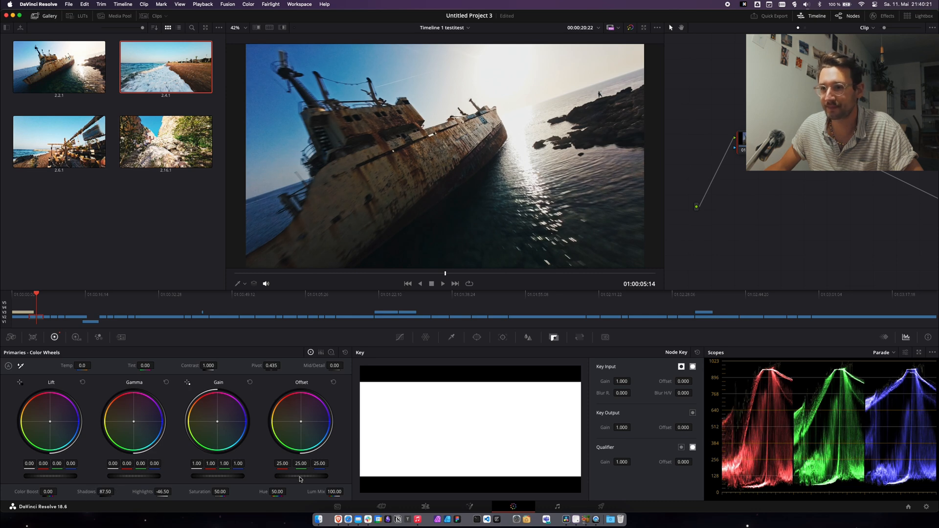
Raise node 01's master Offset to 35.65 on all three channels.
left_click_drag(289, 478, 431, 471)
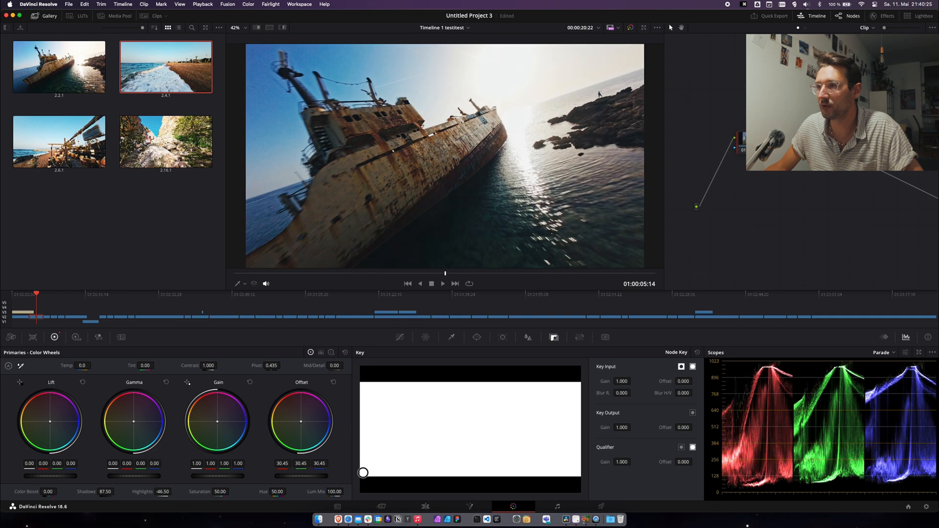
left_click_drag(363, 472, 405, 476)
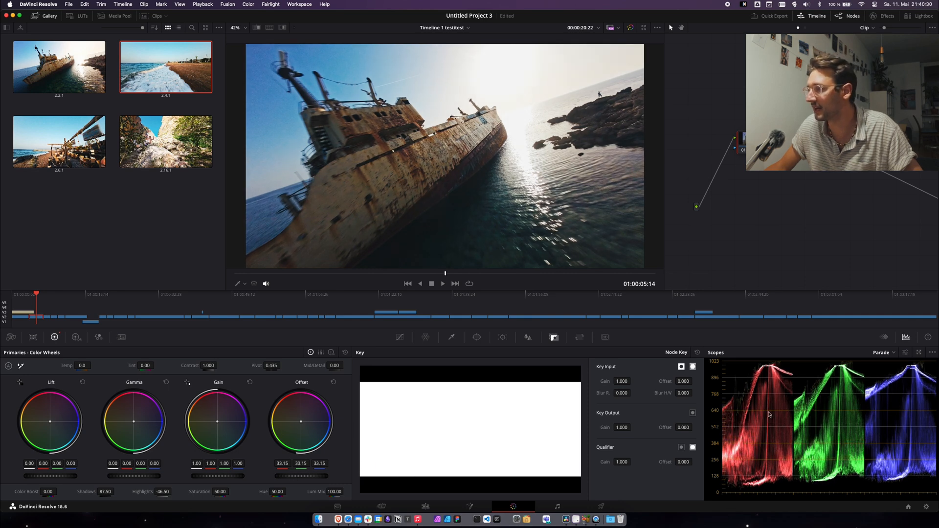
left_click_drag(298, 476, 375, 481)
left_click_drag(370, 481, 342, 480)
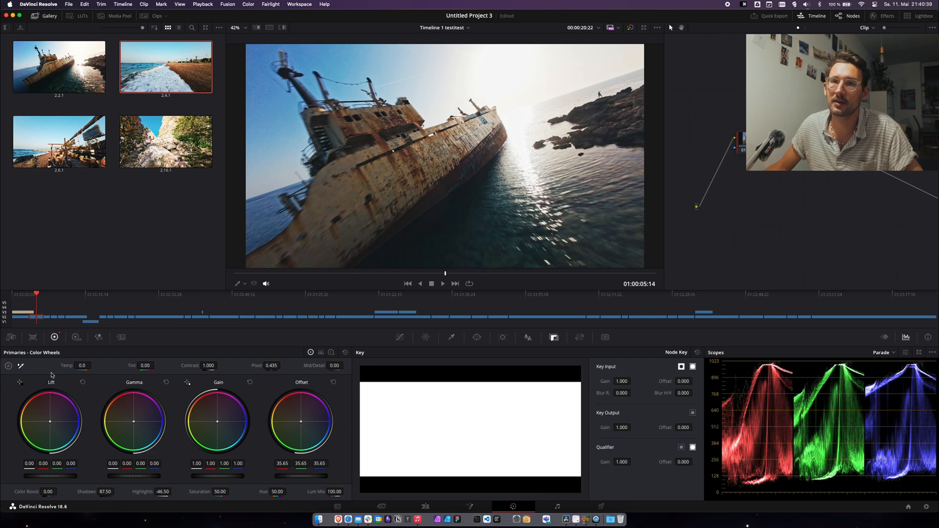
Set node 01's Temp to 200.0 and Tint to 10.50, with master Lift at -0.01 and Gain at 1.01.
left_click_drag(61, 367, 62, 365)
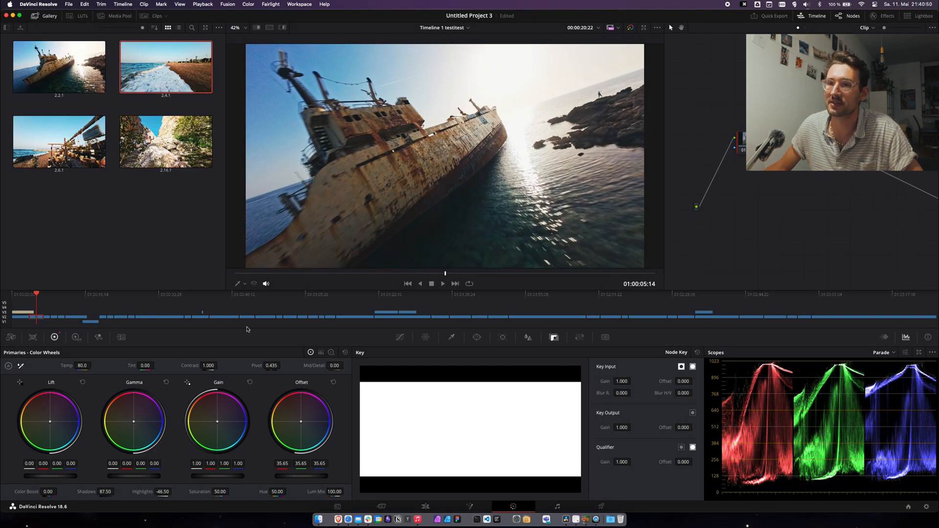
left_click_drag(72, 367, 62, 366)
mouse_move(137, 367)
left_mouse_down()
mouse_move(180, 368)
mouse_move(121, 368)
mouse_move(150, 370)
mouse_move(141, 370)
left_mouse_up()
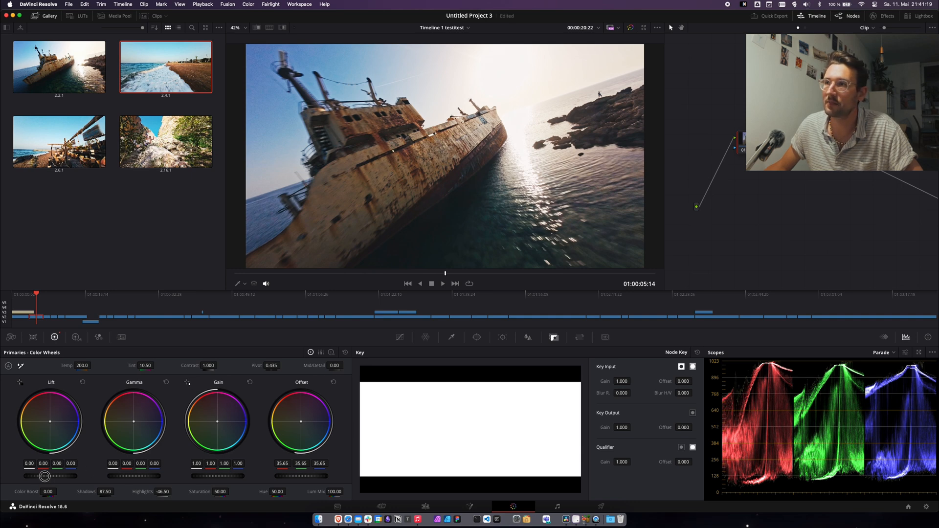
mouse_move(44, 476)
left_mouse_down()
mouse_move(23, 478)
mouse_move(35, 477)
left_mouse_up()
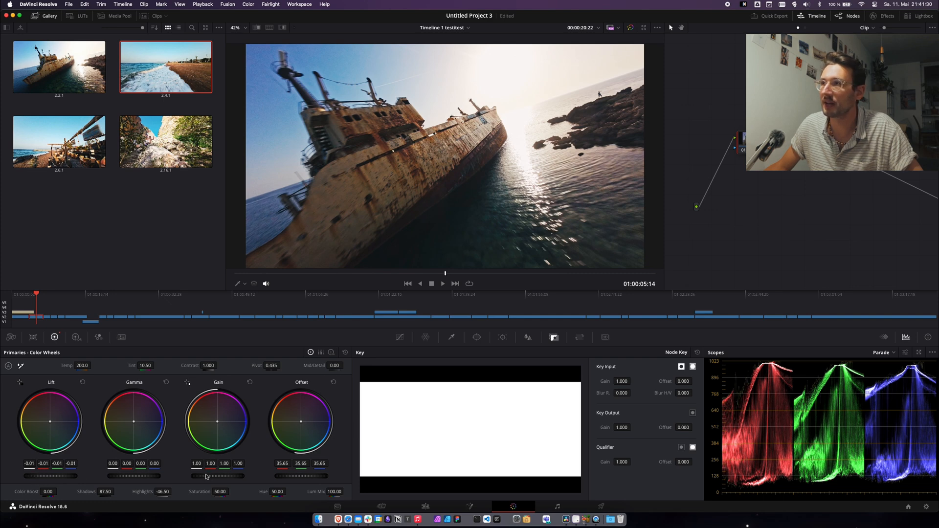
mouse_move(206, 477)
left_mouse_down()
mouse_move(231, 476)
mouse_move(184, 476)
mouse_move(198, 475)
left_mouse_up()
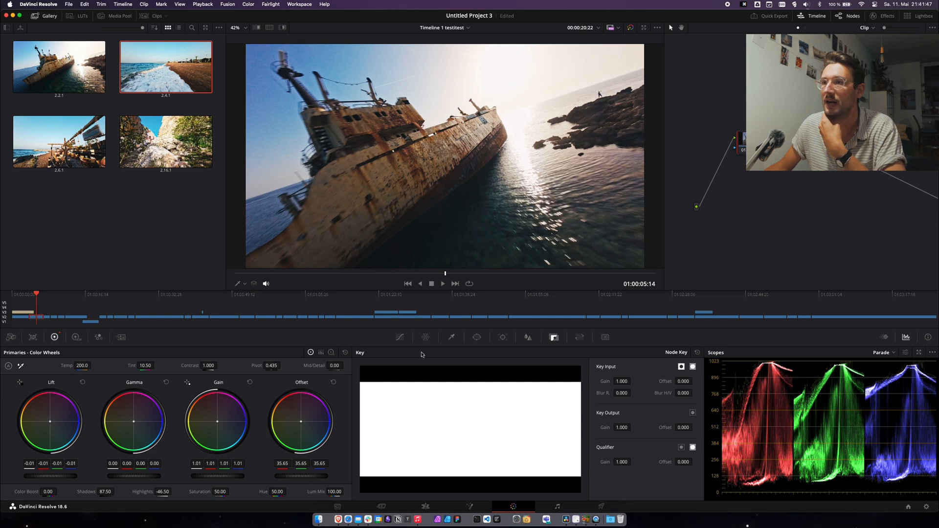
Shape node 01's custom curve by lowering a point in the shadows and raising one in the midtones.
left_click(400, 337)
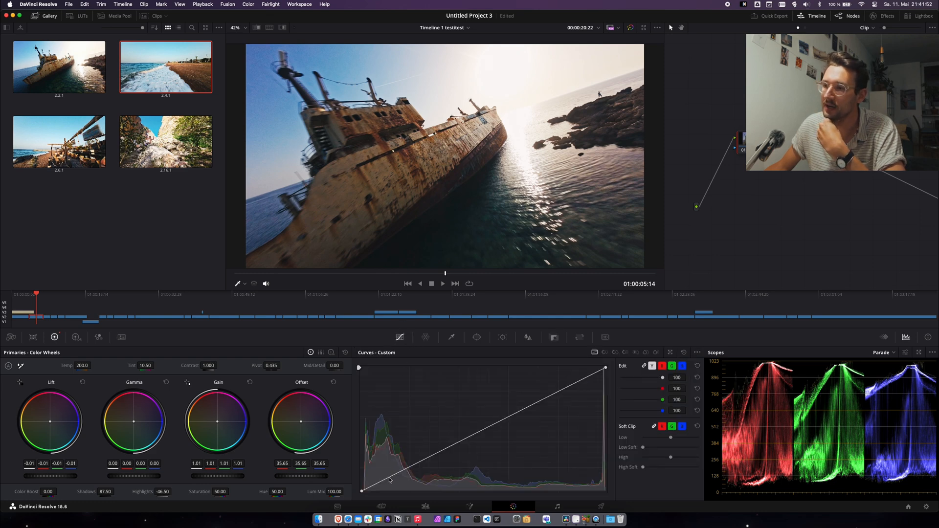
left_click_drag(390, 478, 387, 483)
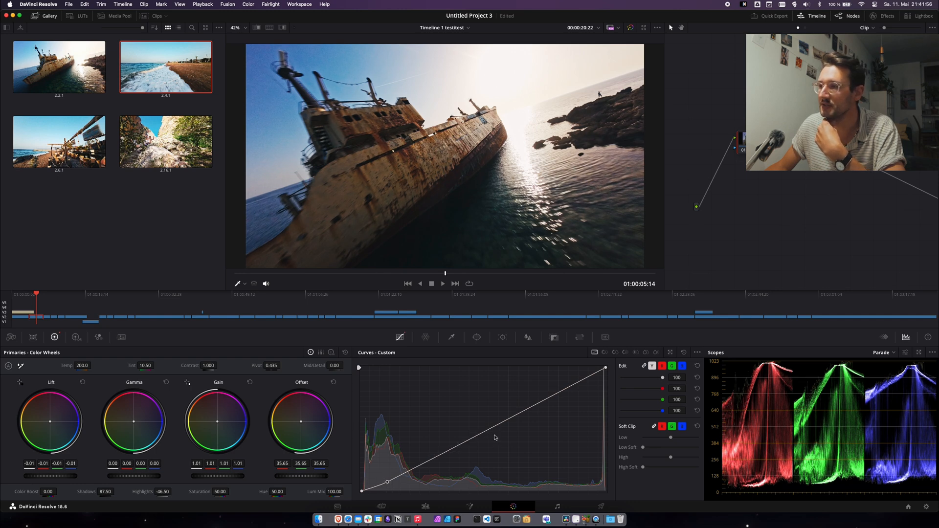
mouse_move(484, 431)
left_mouse_down()
mouse_move(486, 419)
mouse_move(477, 423)
left_mouse_up()
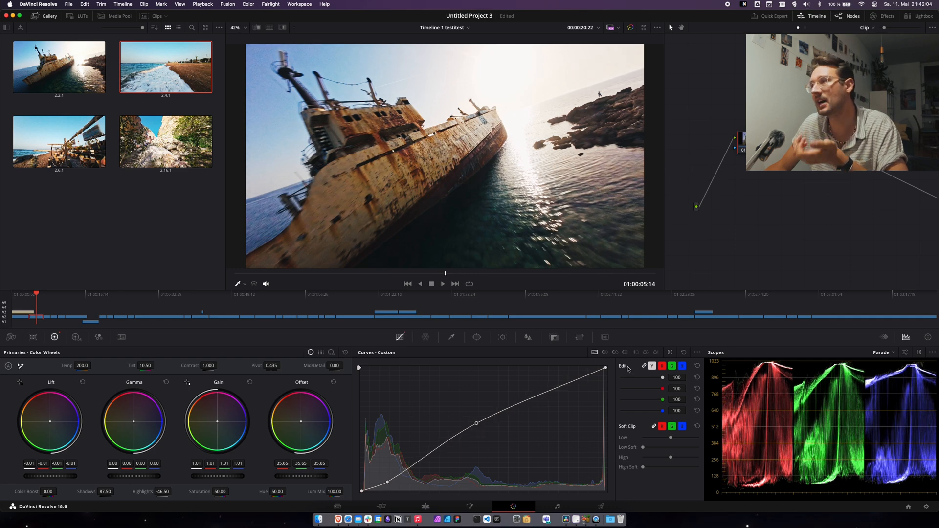
Try shifting the red curve's midtones and highlights, leaving an added highlight point close to the original curve line.
left_click(662, 366)
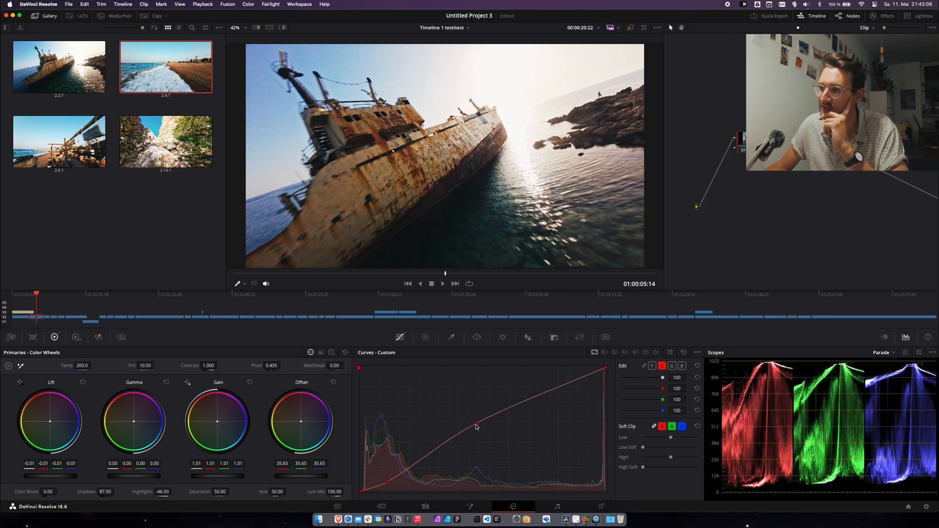
left_click(476, 426)
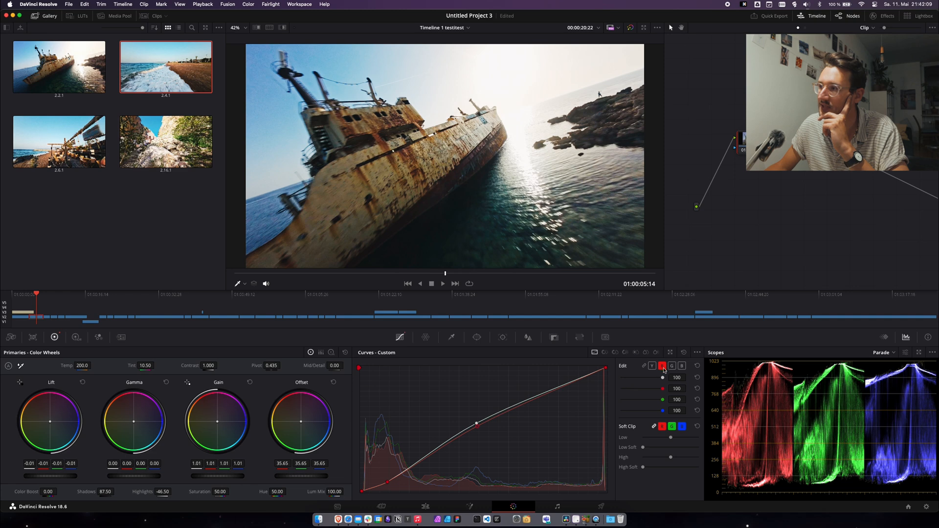
mouse_move(476, 429)
left_mouse_down()
mouse_move(485, 436)
mouse_move(476, 424)
left_mouse_up()
left_click_drag(552, 387, 551, 377)
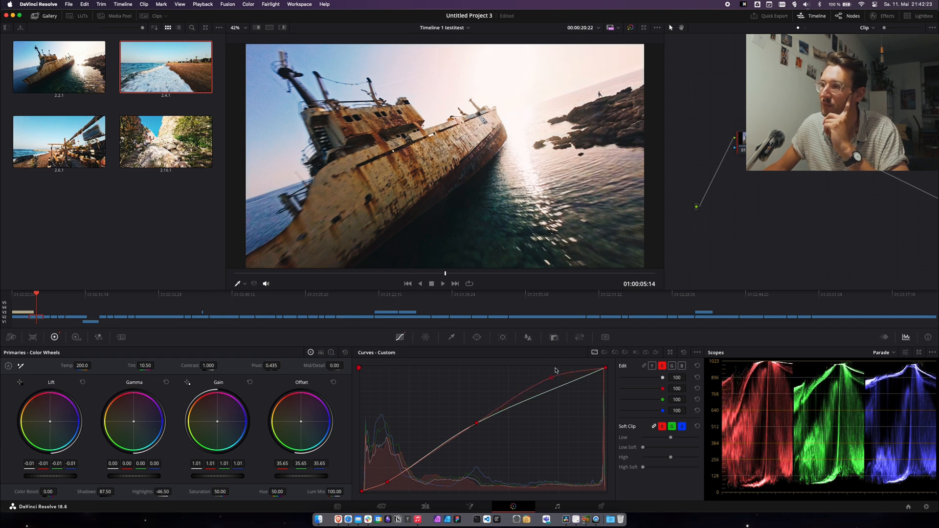
left_click_drag(552, 380, 556, 388)
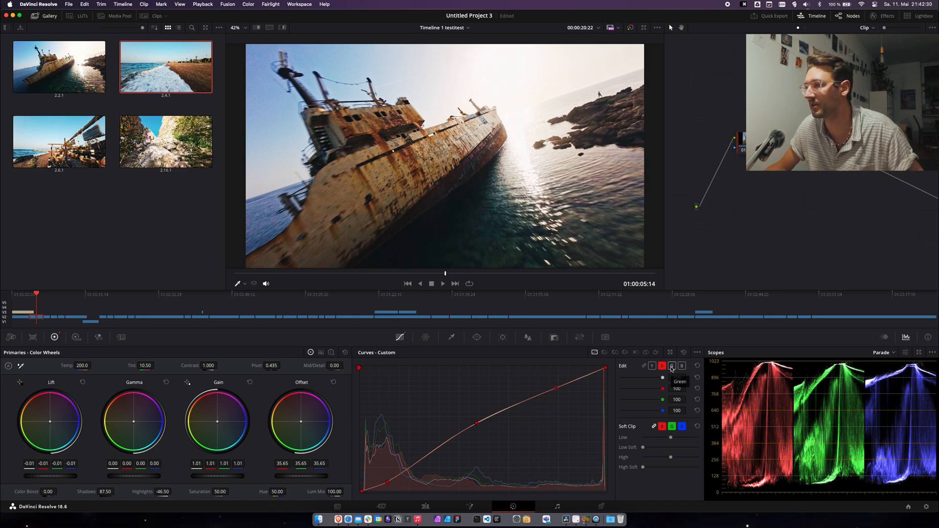
Raise the blue channel curve slightly at its midtone and shadow points.
left_click(672, 366)
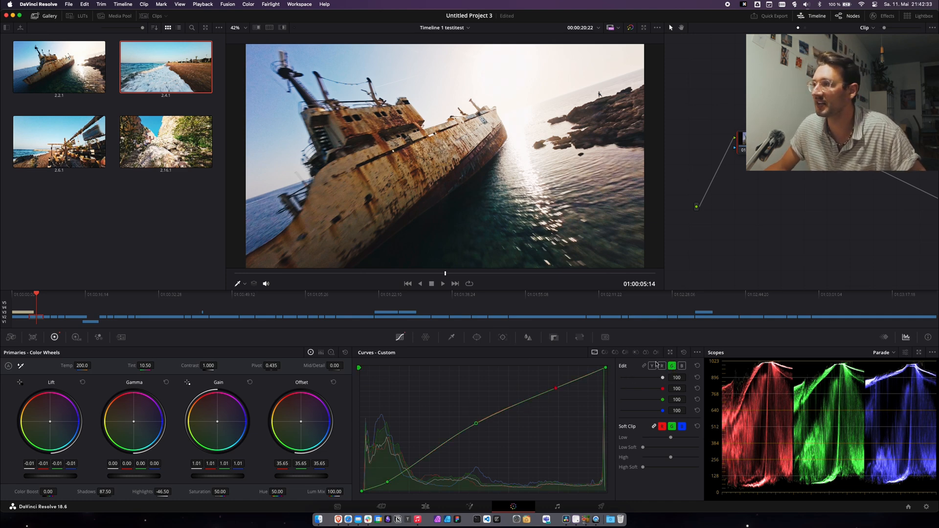
left_click(661, 367)
left_click(682, 366)
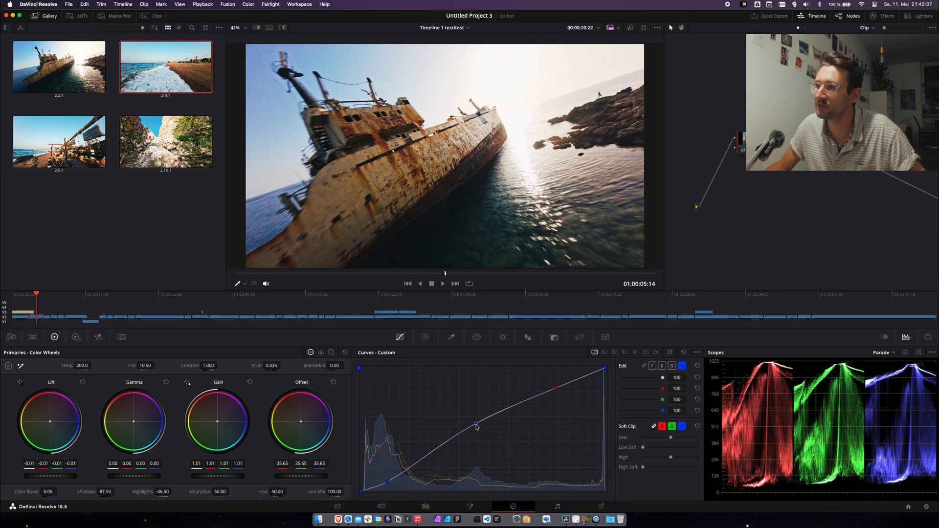
left_click_drag(477, 427, 473, 426)
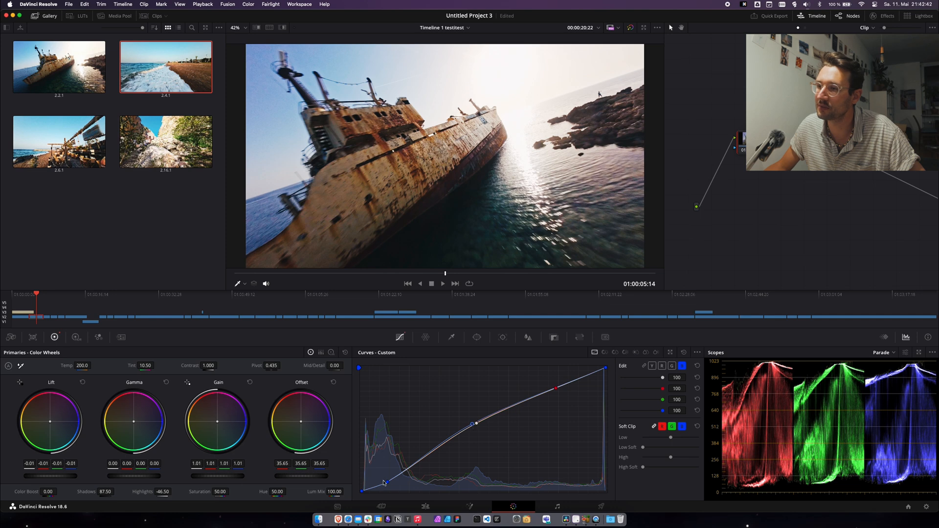
left_click_drag(388, 484, 386, 481)
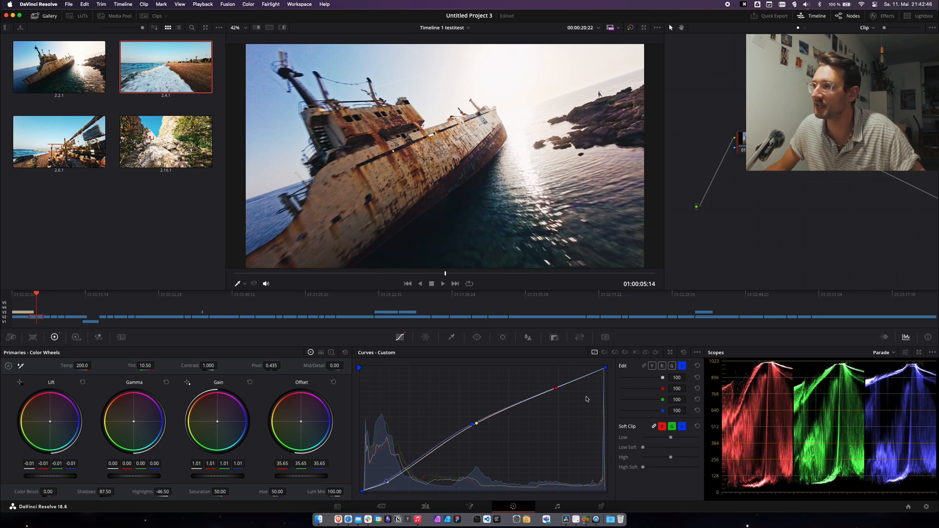
Set node 01's Temp to 340.0, and at 01:00:06:14 set Offset to 30.00 and Gain to 1.03.
left_click_drag(66, 367, 74, 367)
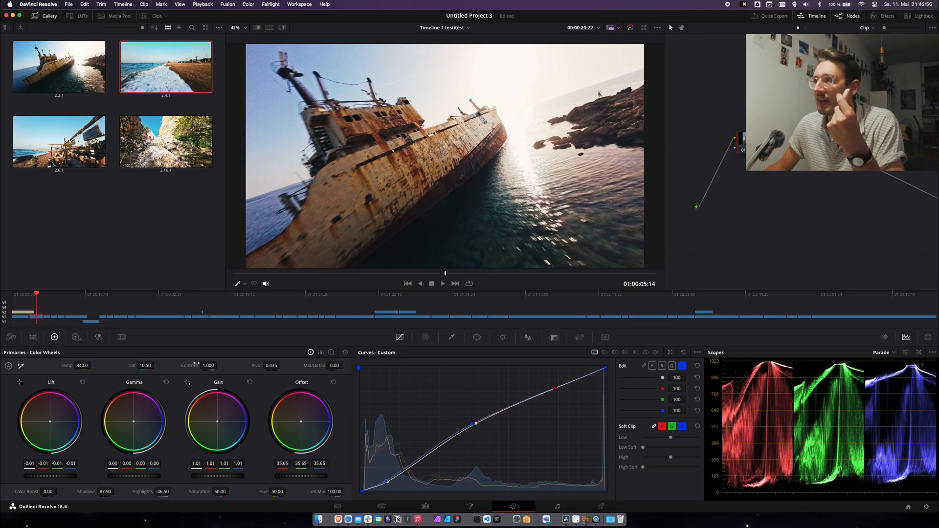
left_click(652, 366)
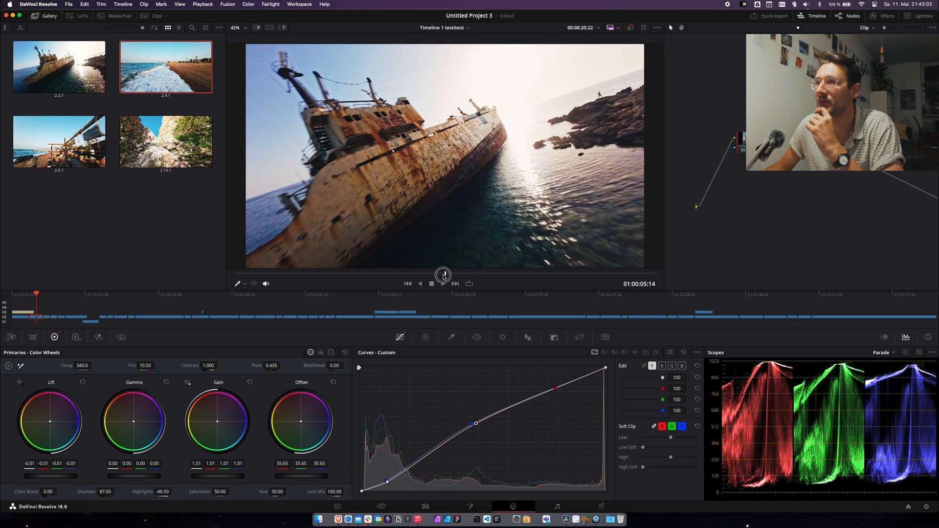
left_click_drag(444, 274, 575, 279)
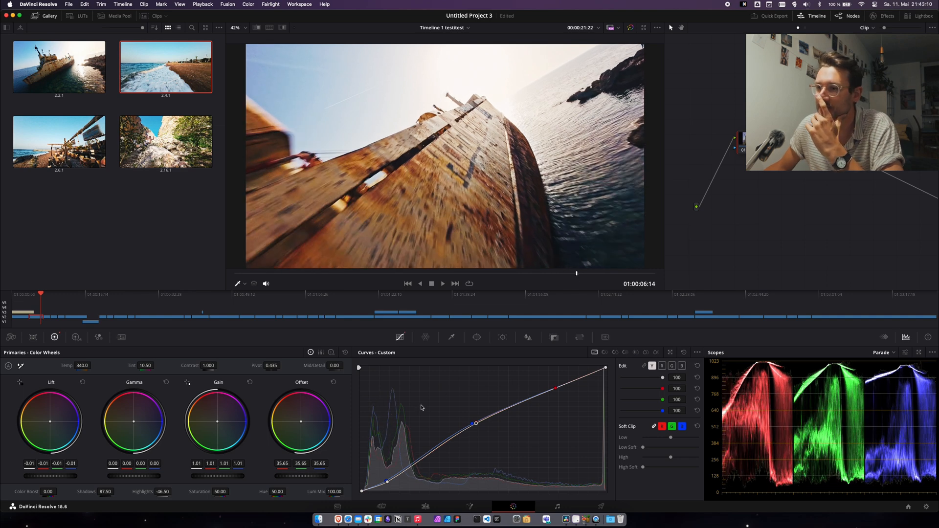
left_click_drag(310, 478, 212, 484)
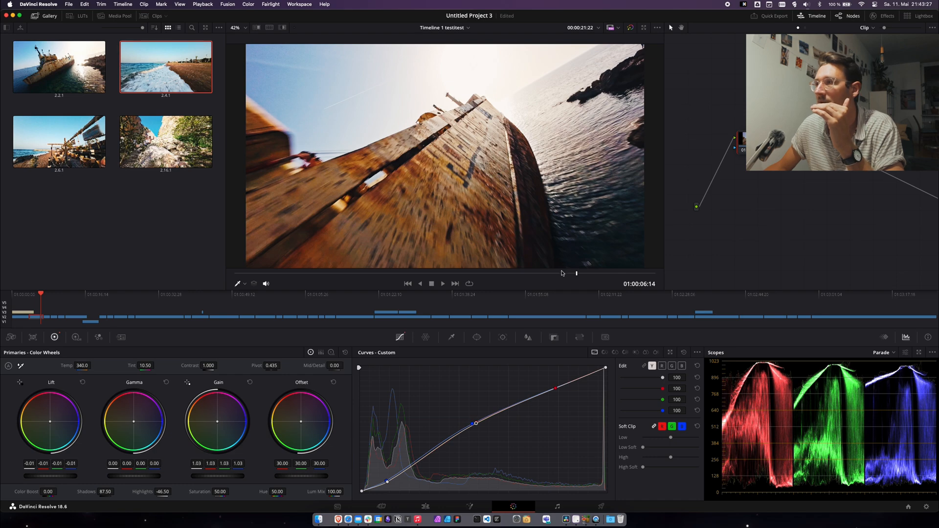
Return the playhead to 01:00:05:00 and set node 01's Shadows to 100.00.
left_click_drag(561, 273, 385, 286)
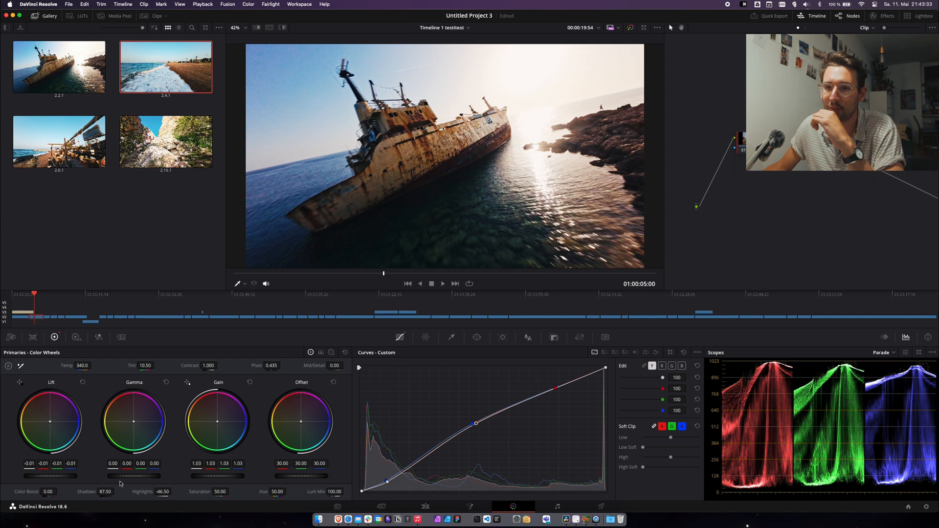
left_click_drag(83, 494, 83, 495)
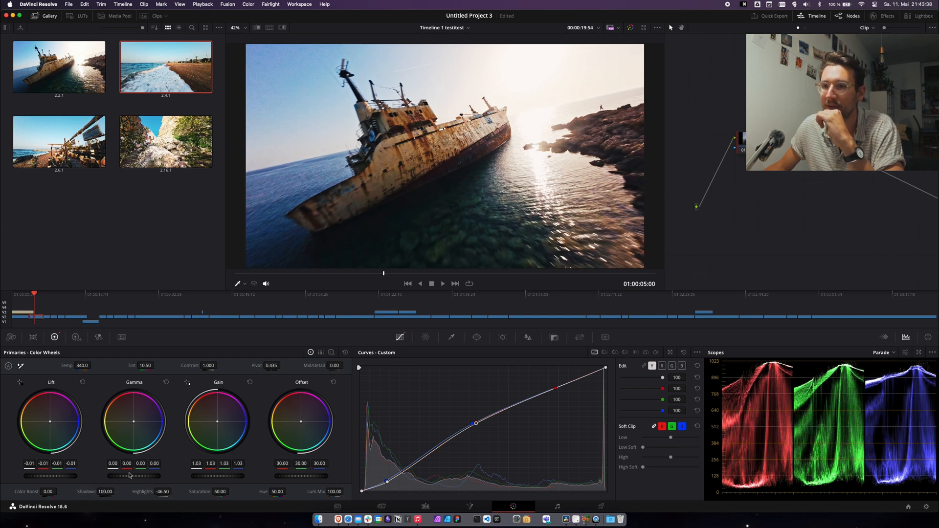
Set node 01's Gamma to 0.01 and Offset to 29.30, and review the shipwreck clip up to 01:00:05:01.
left_click_drag(130, 475, 171, 476)
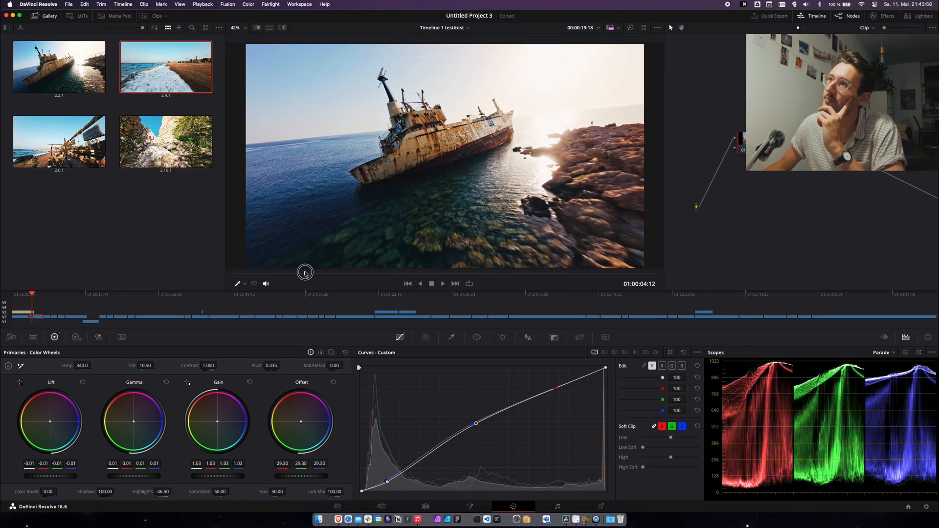
left_click_drag(304, 271, 388, 267)
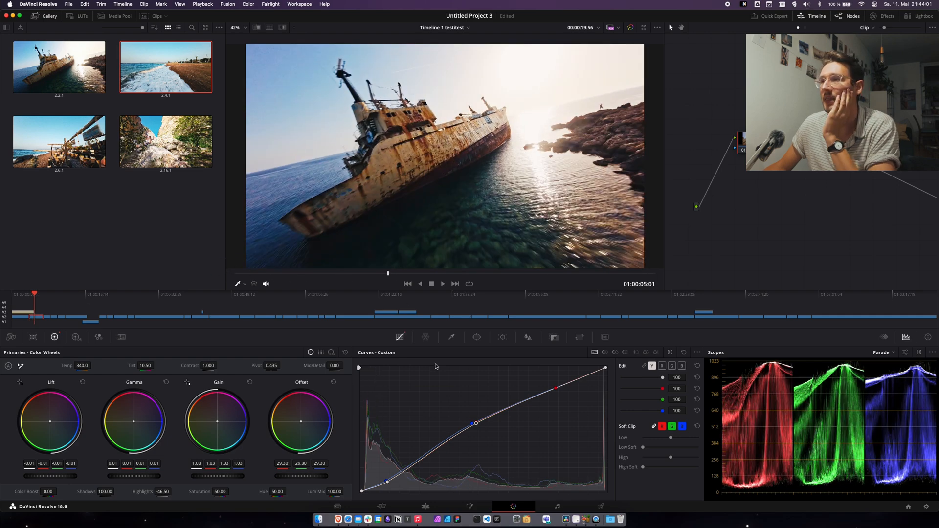
At 01:00:04:22, use the Hue - Saturation Color Warper to set the blue control point's Hue to 0.42, trying 0.50 and 0.19 on the way.
left_click(425, 338)
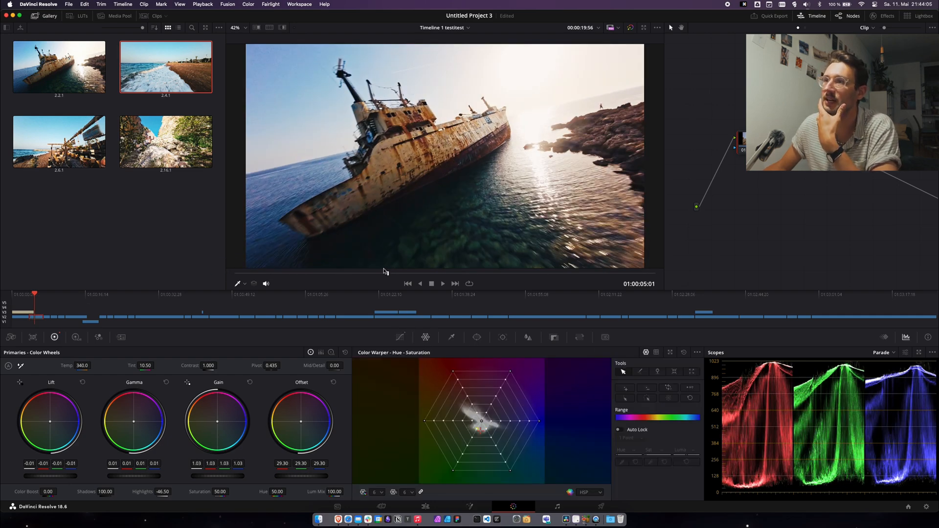
left_click_drag(385, 271, 349, 279)
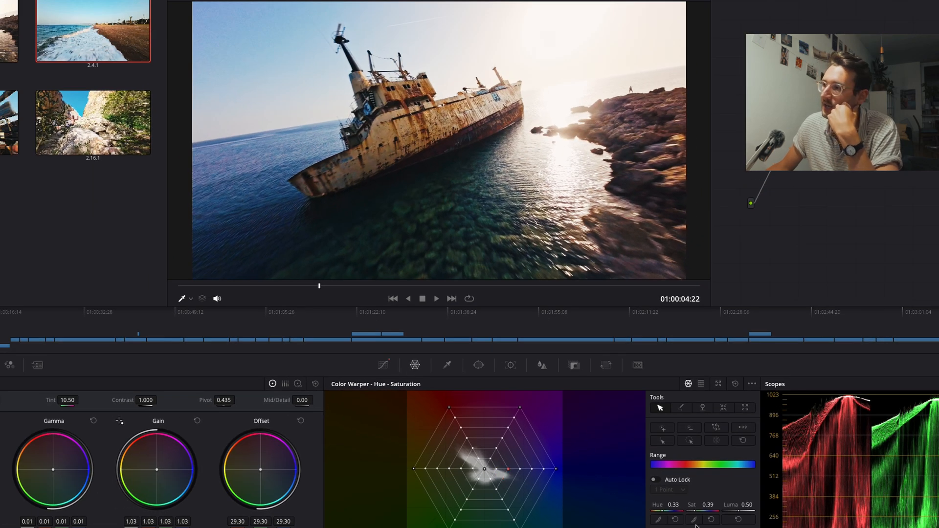
left_click_drag(661, 510, 733, 511)
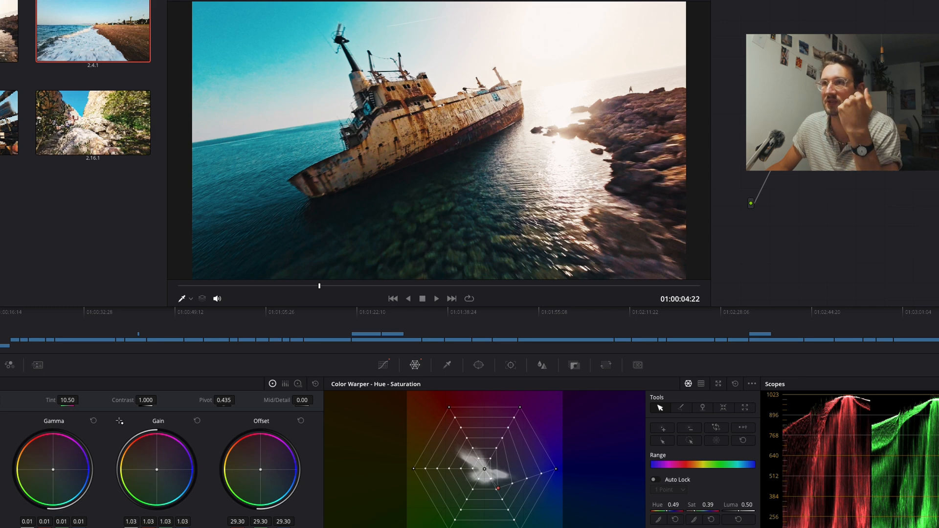
left_click_drag(938, 511, 469, 274)
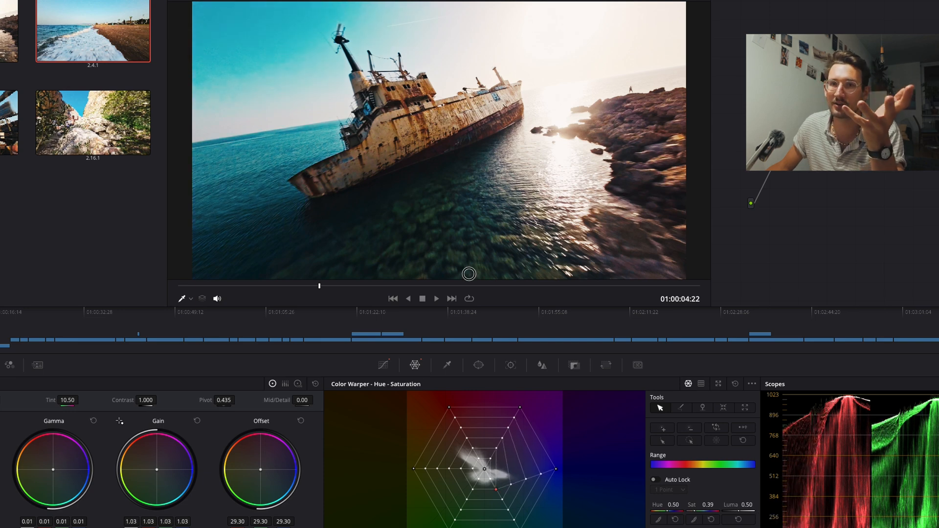
left_click_drag(469, 274, 331, 277)
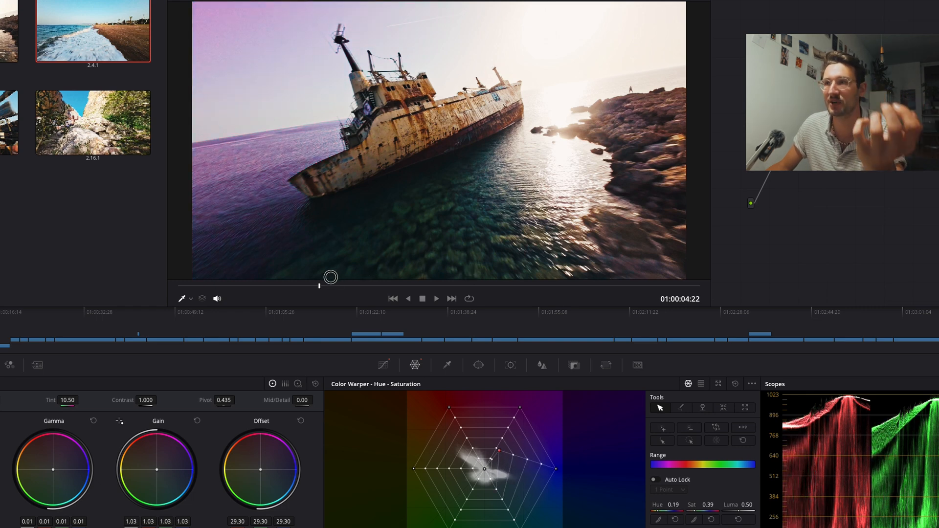
left_click_drag(331, 277, 846, 273)
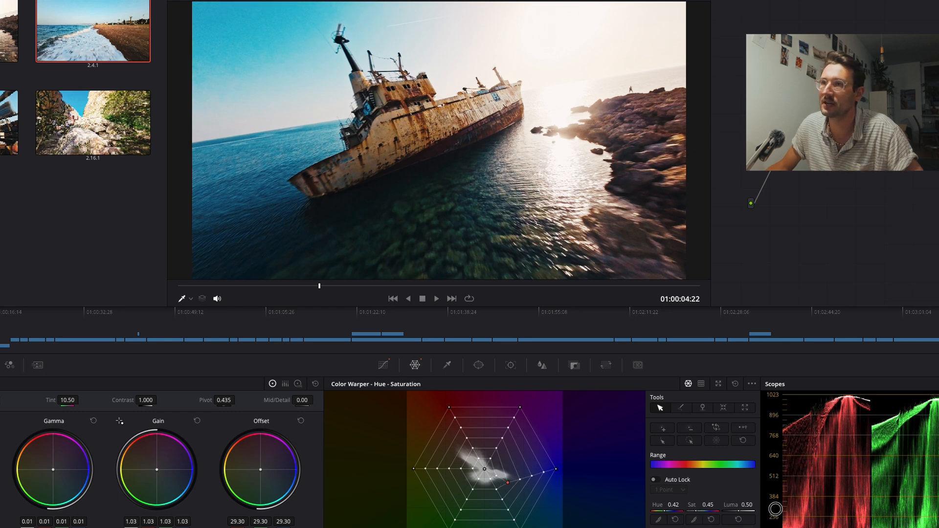
Set the blue Color Warper point's Sat to 0.23, trying 0.76 and 0.00 first for comparison.
left_click_drag(708, 505, 627, 266)
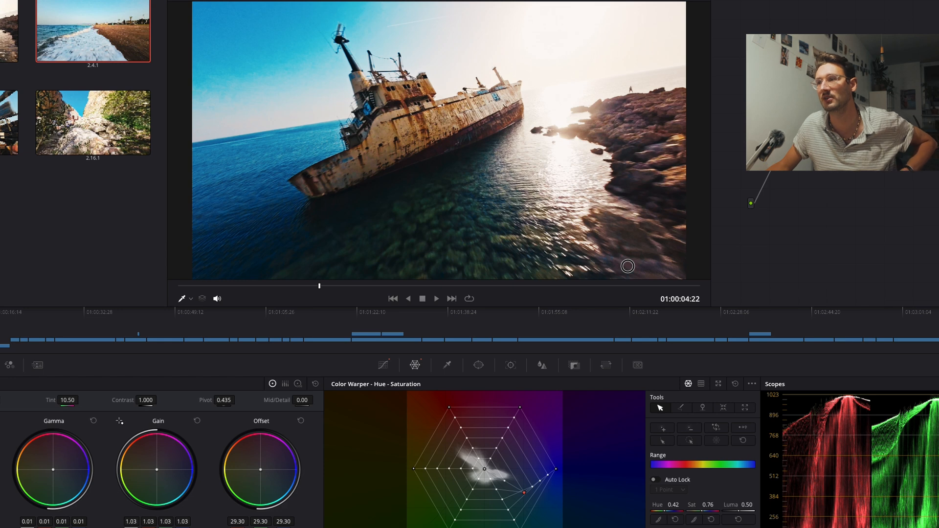
left_click_drag(627, 266, 93, 266)
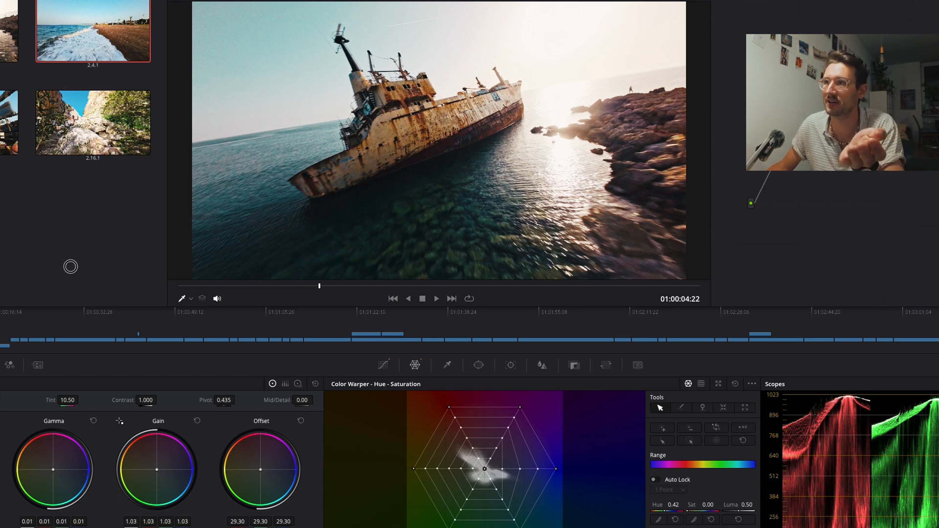
left_click_drag(70, 266, 382, 261)
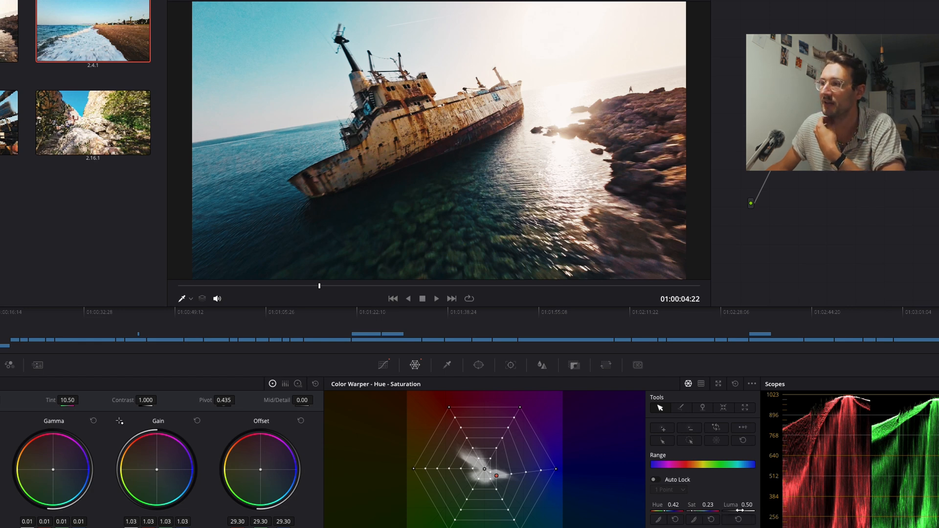
Try raising the blue Color Warper point's Luma to 0.84, and reset the Luma.
left_click_drag(747, 511, 936, 275)
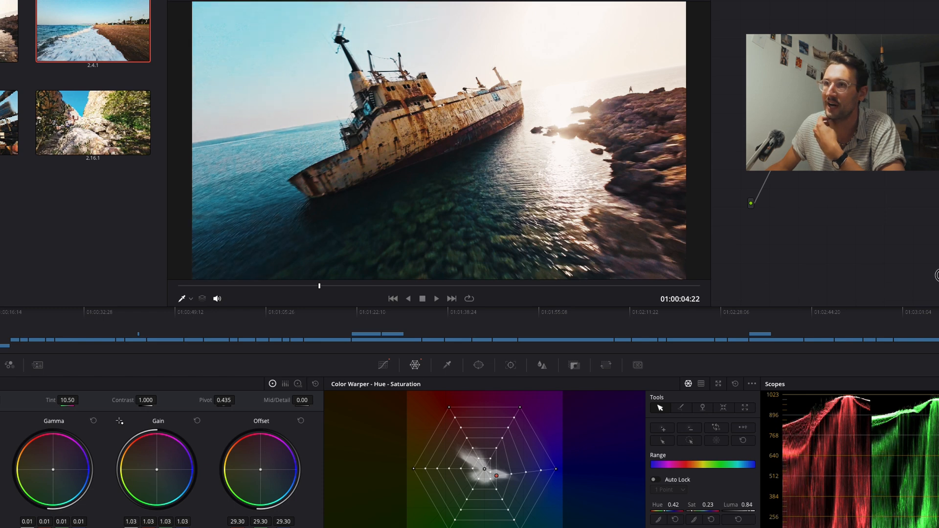
left_click_drag(778, 274, 532, 272)
left_click(738, 520)
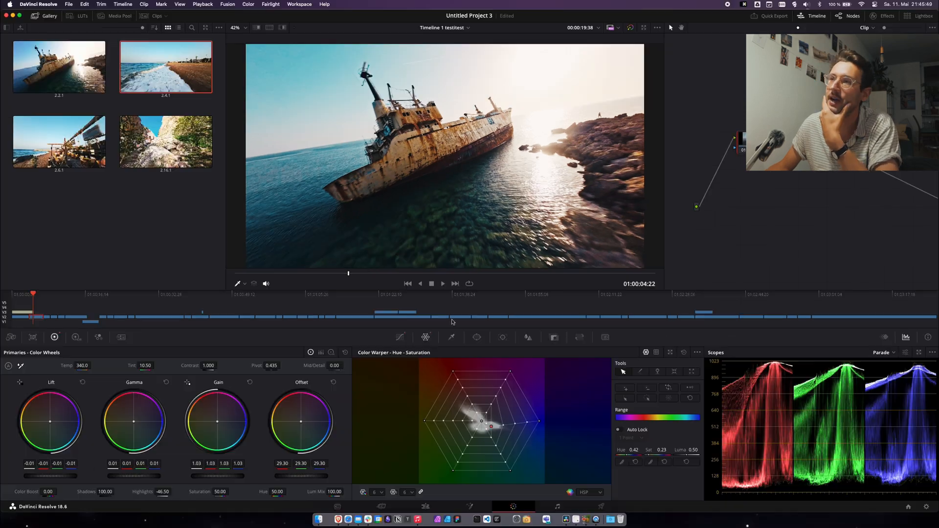
Return to the custom curves and set Color Boost to 5.00 after trying 8.00, checking the clip at 01:00:05:20, 01:00:04:06 and 01:00:06:11.
left_click_drag(343, 275, 471, 277)
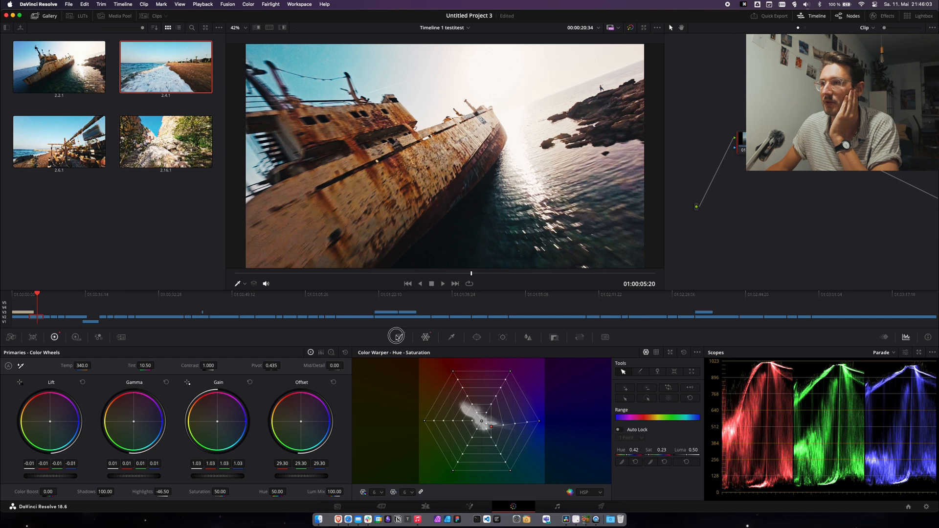
left_click(397, 337)
left_click(425, 337)
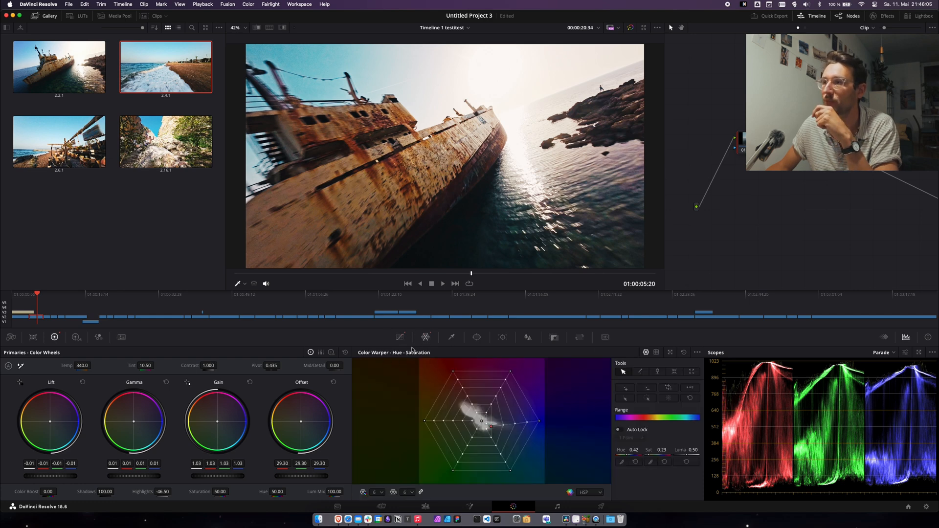
left_click(400, 338)
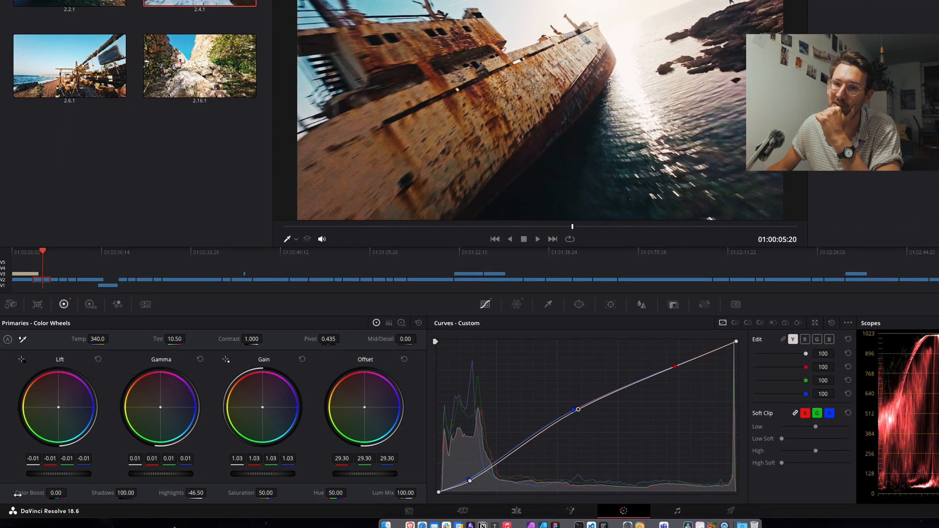
left_click_drag(20, 492, 168, 501)
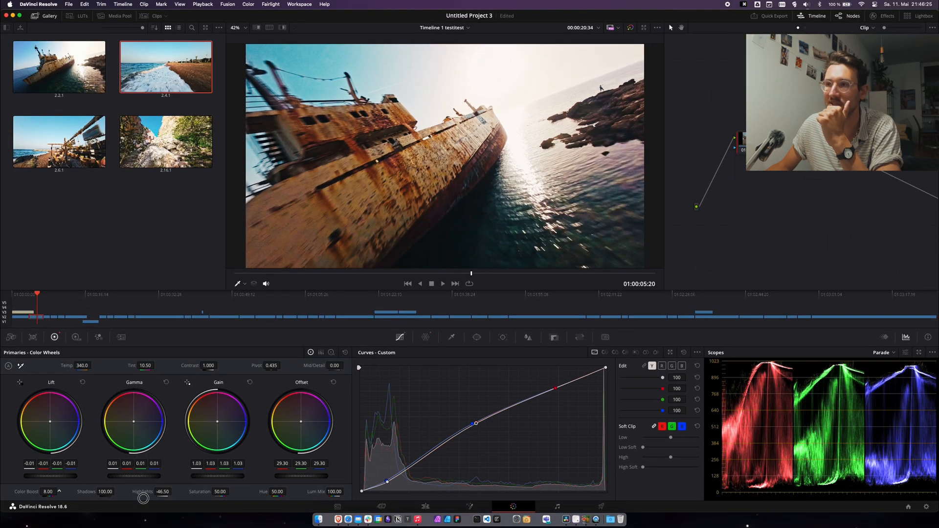
left_click_drag(480, 280, 278, 285)
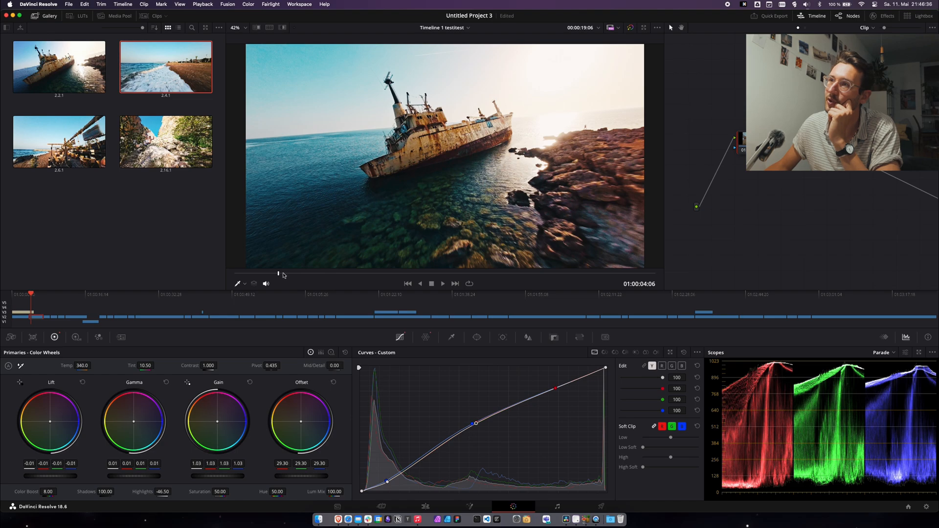
left_click_drag(284, 275, 562, 280)
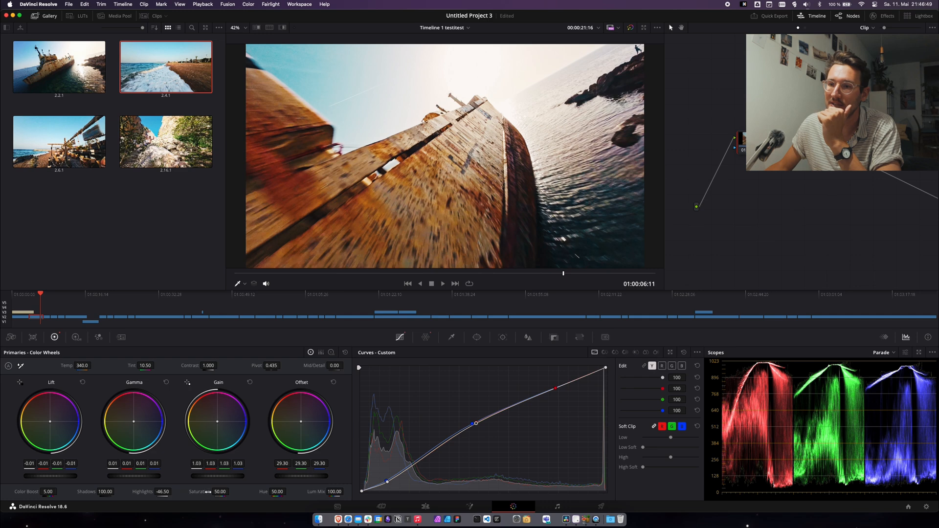
mouse_move(207, 491)
left_mouse_down()
mouse_move(132, 496)
mouse_move(200, 495)
left_mouse_up()
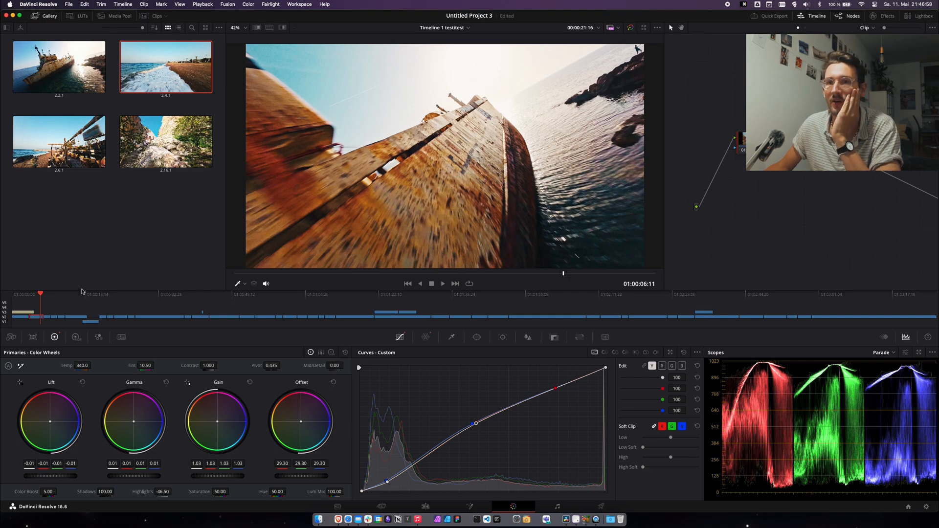
Grab a still of the graded shipwreck clip close to the rusty hull into the gallery.
mouse_move(40, 296)
left_mouse_down()
mouse_move(26, 298)
mouse_move(39, 297)
left_mouse_up()
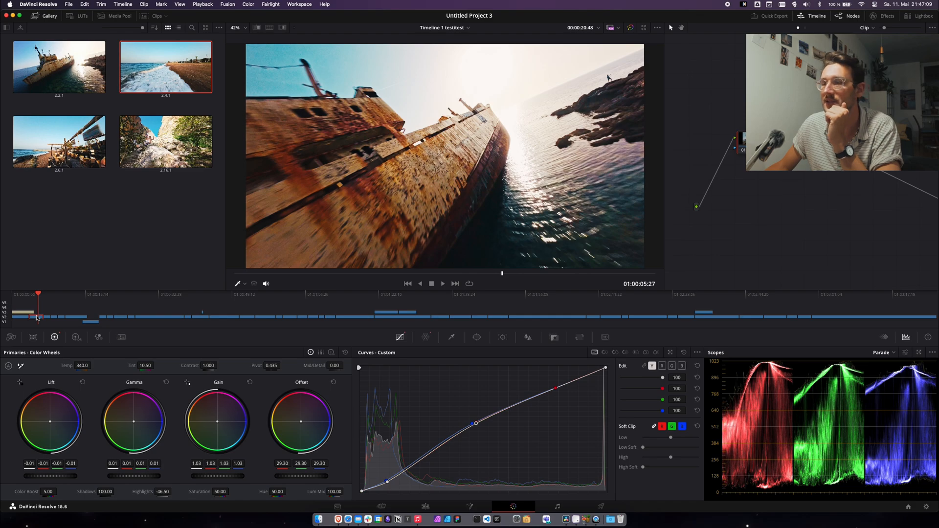
left_click_drag(208, 299, 40, 306)
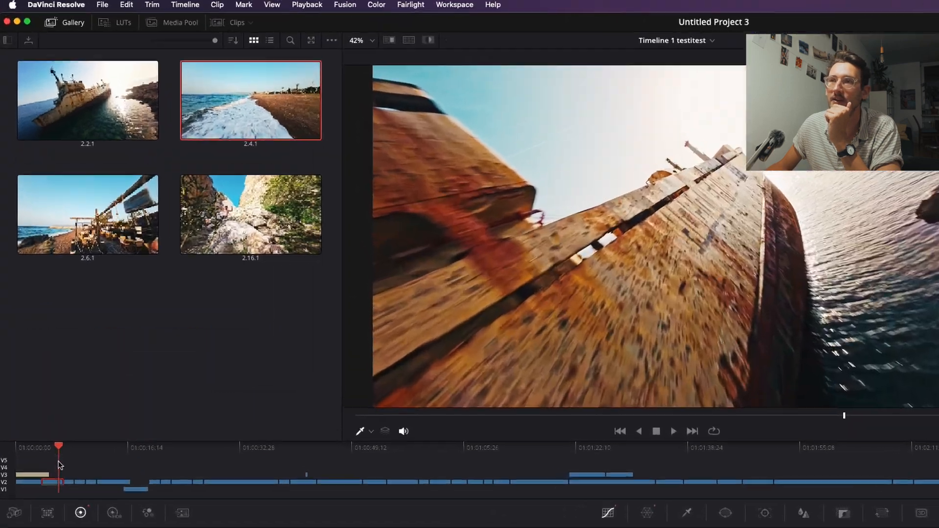
right_click(498, 221)
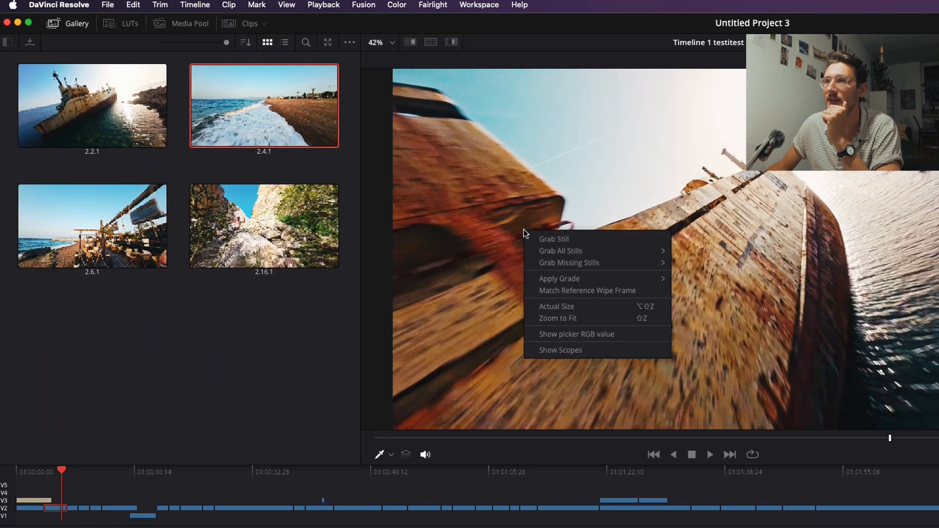
left_click(574, 241)
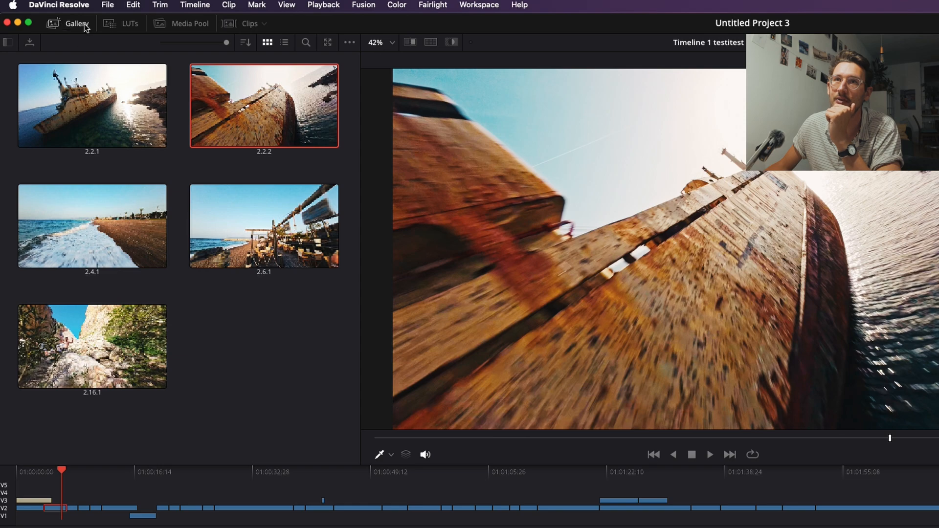
Try applying the grade of still 2.2.2 to the paddleboard shipwreck shot around 01:01:06:26.
mouse_move(511, 478)
left_mouse_down()
mouse_move(523, 477)
mouse_move(485, 487)
mouse_move(496, 483)
left_mouse_up()
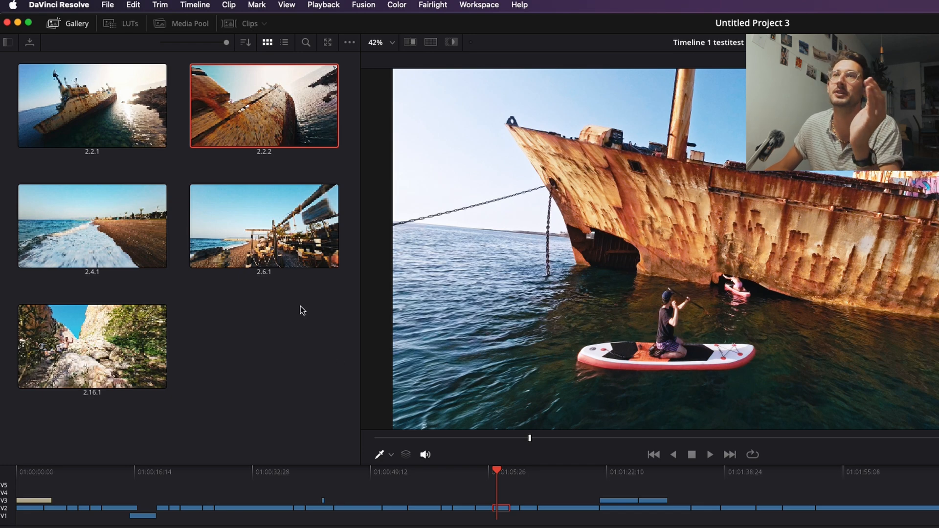
right_click(256, 114)
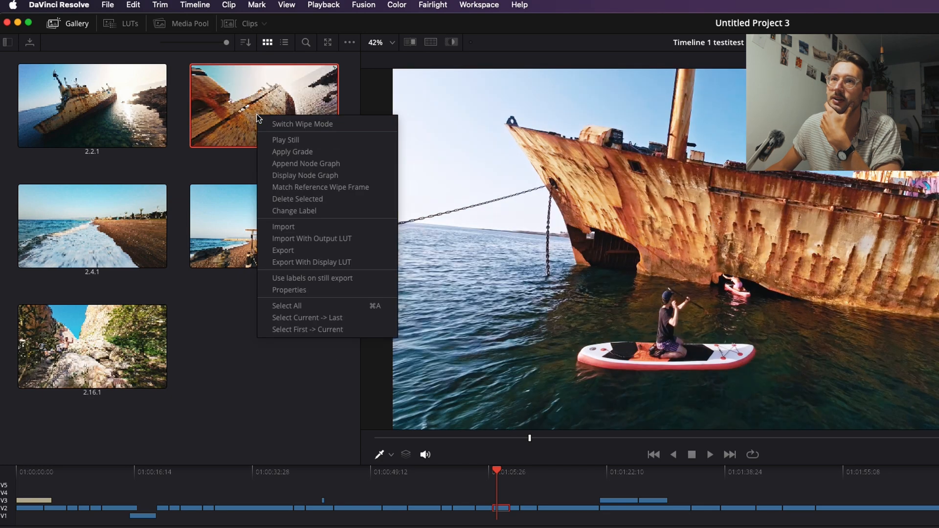
left_click(303, 155)
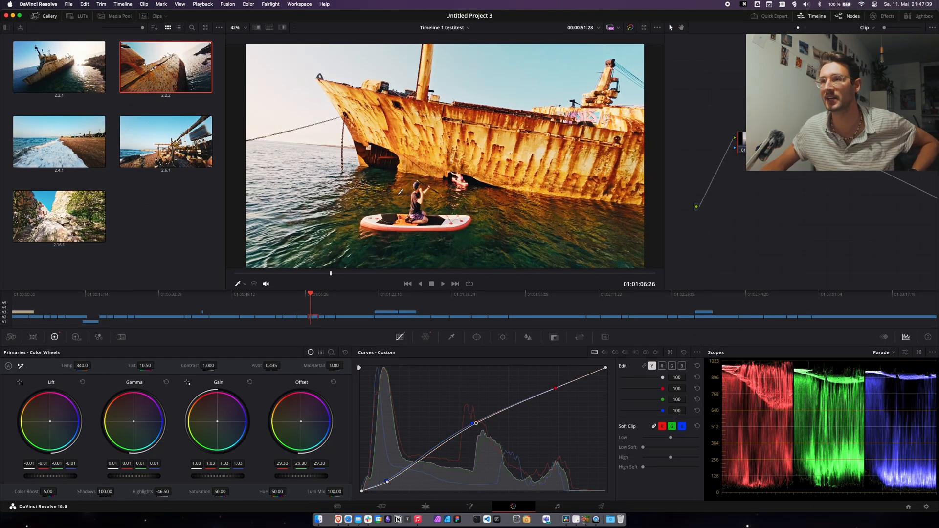
left_click_drag(329, 274, 263, 260)
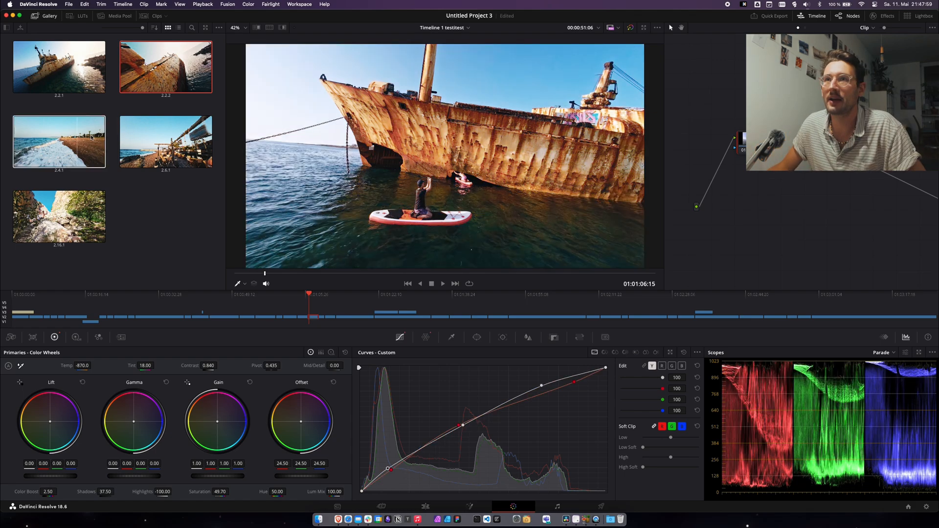
Go to the beach clip at 01:00:33:15 and show its retime controls on the Edit page.
left_click_drag(321, 295, 447, 308)
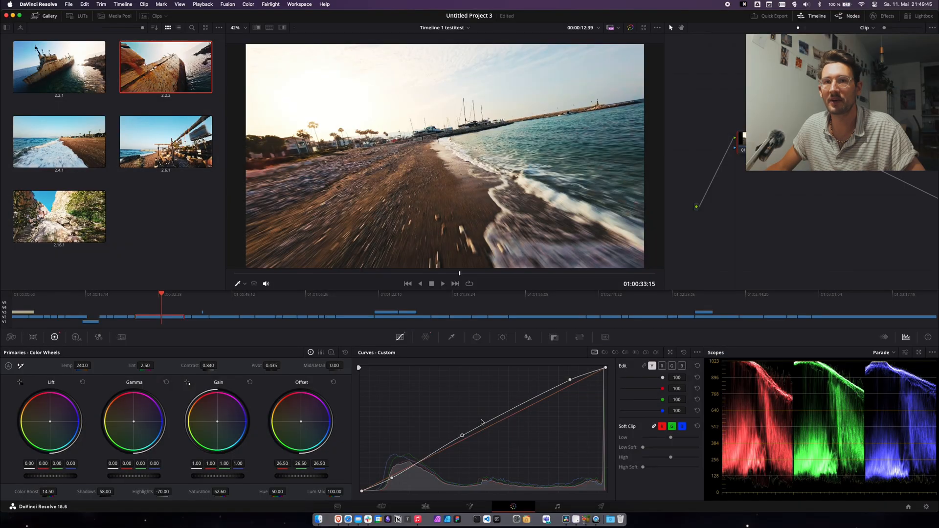
left_click(425, 507)
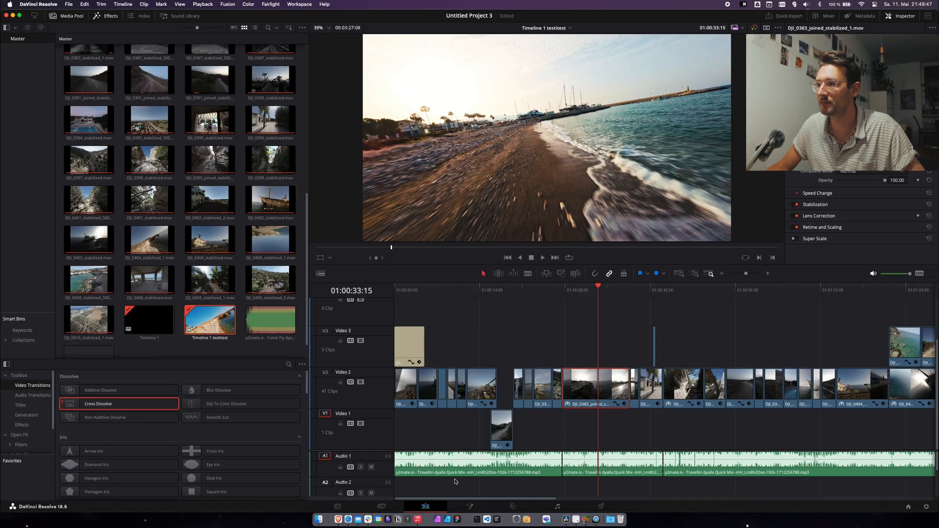
key("super+r")
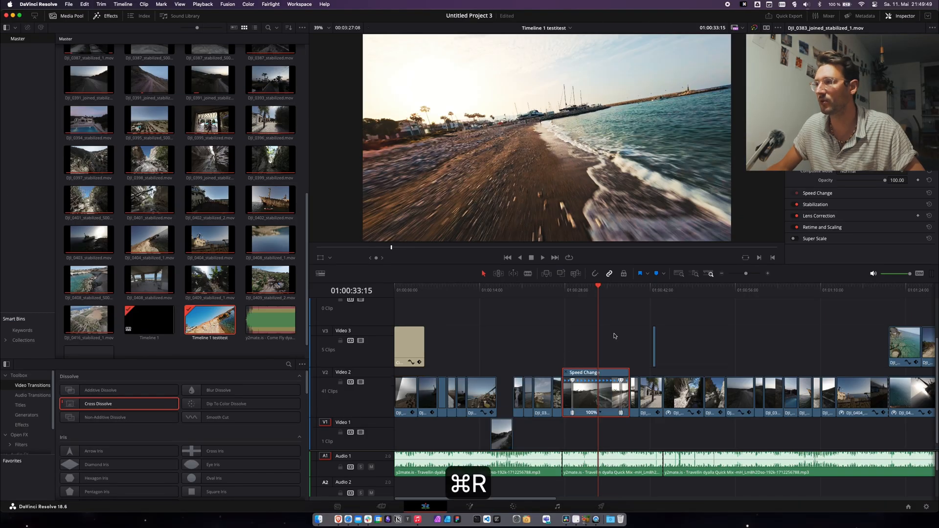
Show the retime controls and retime curve of the DJI_0399 canyon clip at 01:00:08:14, with the timeline enlarged.
left_click(450, 299)
key("super+equal")
key("super+equal")
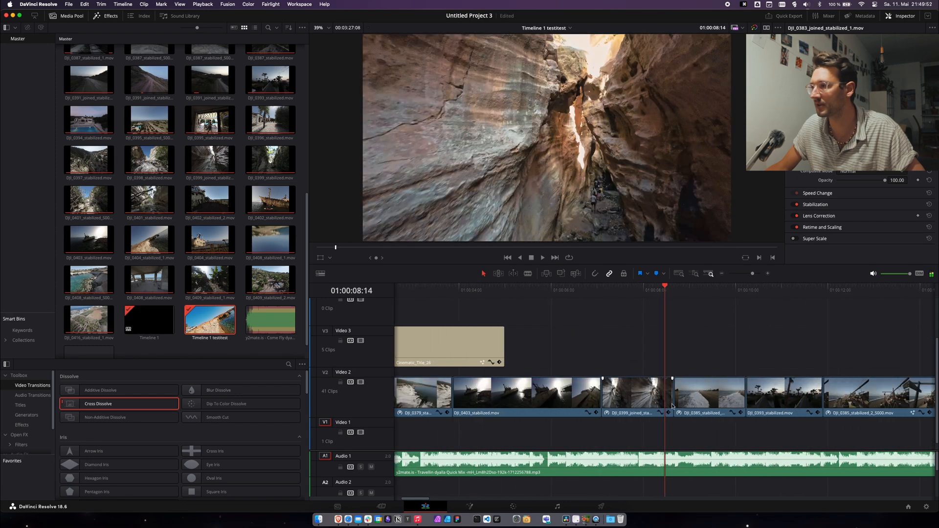
left_click(651, 395)
key("super+r")
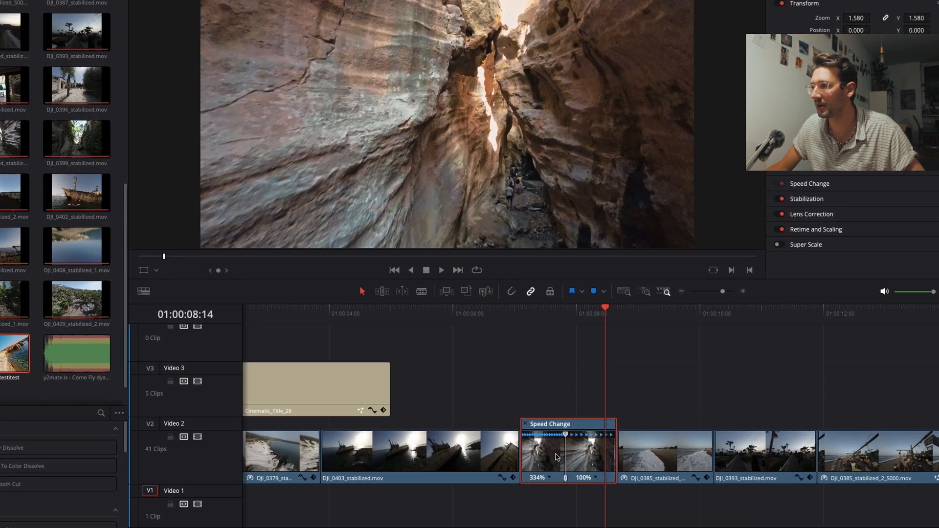
right_click(546, 461)
left_click(587, 346)
key("super+equal")
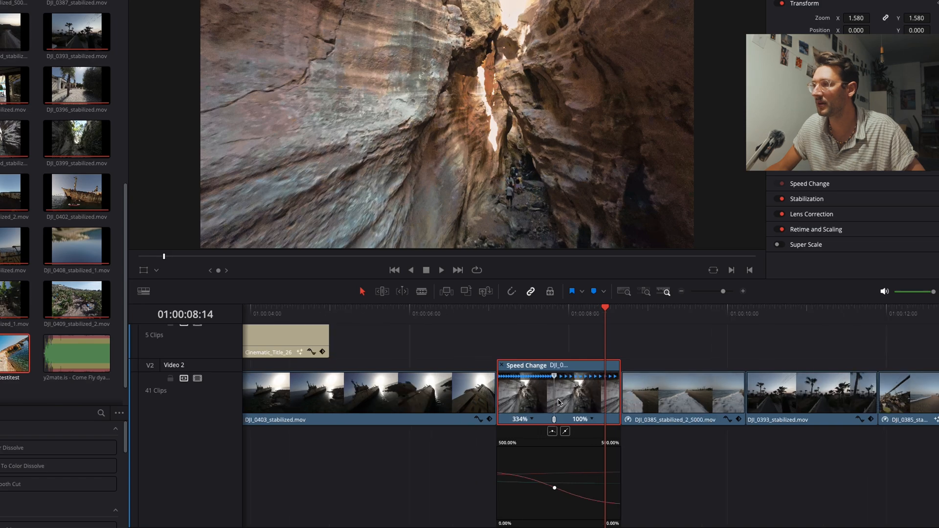
Play the timeline from the end of the shipwreck clip towards the speed-ramped canyon clip.
left_click(455, 318)
left_click_drag(454, 318, 354, 338)
key("space")
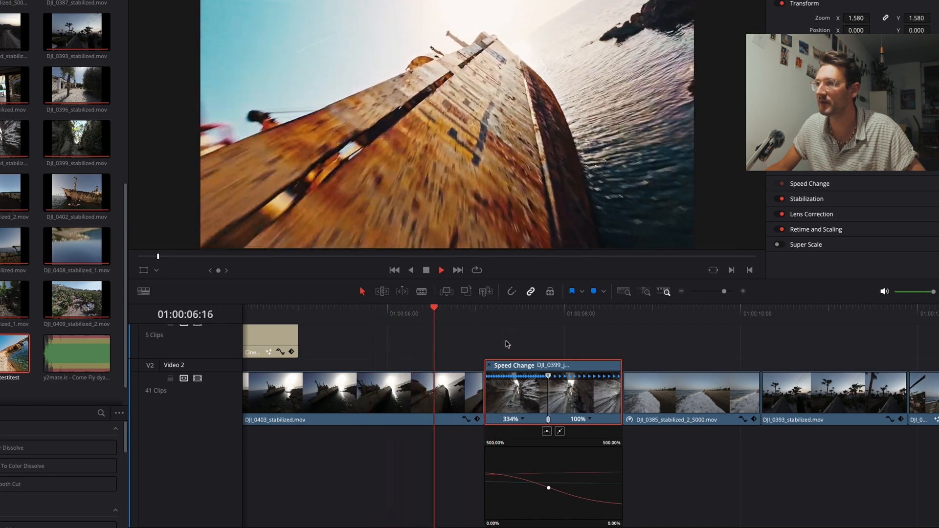
Play the speed-ramped canyon clip into the beach clip repeatedly, and return the playhead to 01:00:07:18.
key("space")
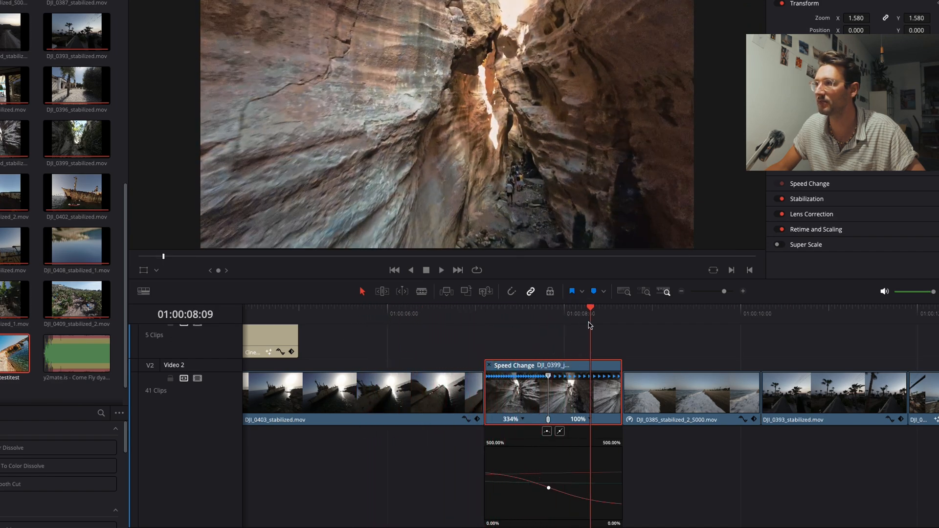
left_click(578, 317)
key("space")
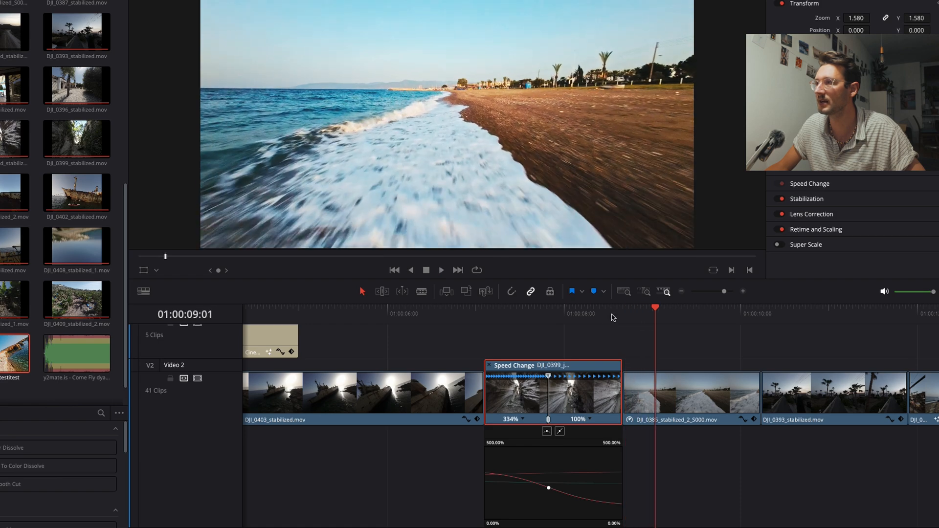
left_click(552, 315)
key("space")
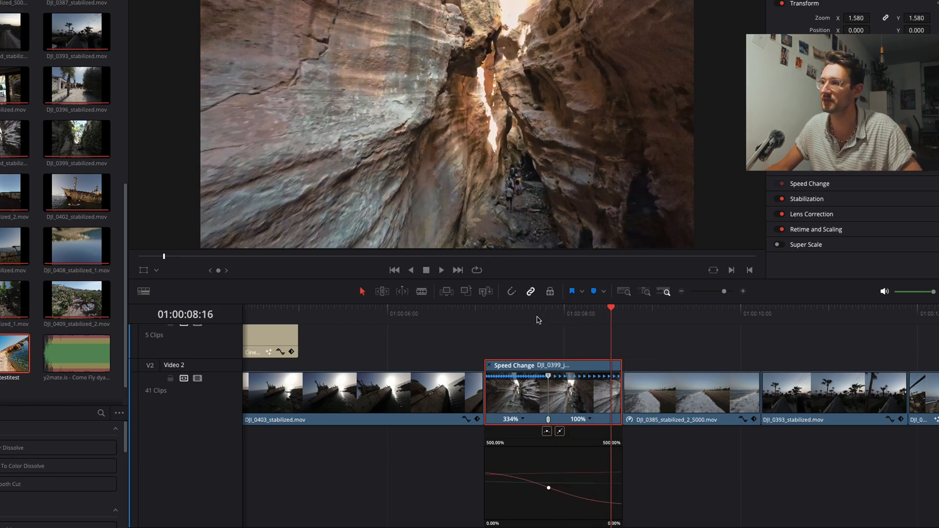
mouse_move(538, 320)
left_mouse_down()
mouse_move(446, 316)
mouse_move(552, 324)
mouse_move(436, 321)
mouse_move(554, 326)
mouse_move(528, 327)
left_mouse_up()
Show the retime curve of the DJI_0383_joined_stabilized_1 clip around 01:00:36:00.
scroll(606, 435, "down", 5)
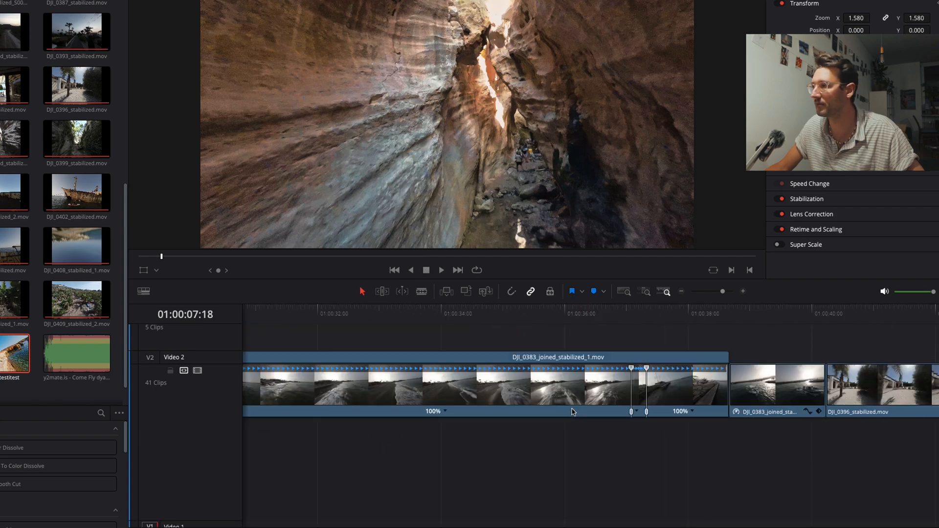
left_click(573, 412)
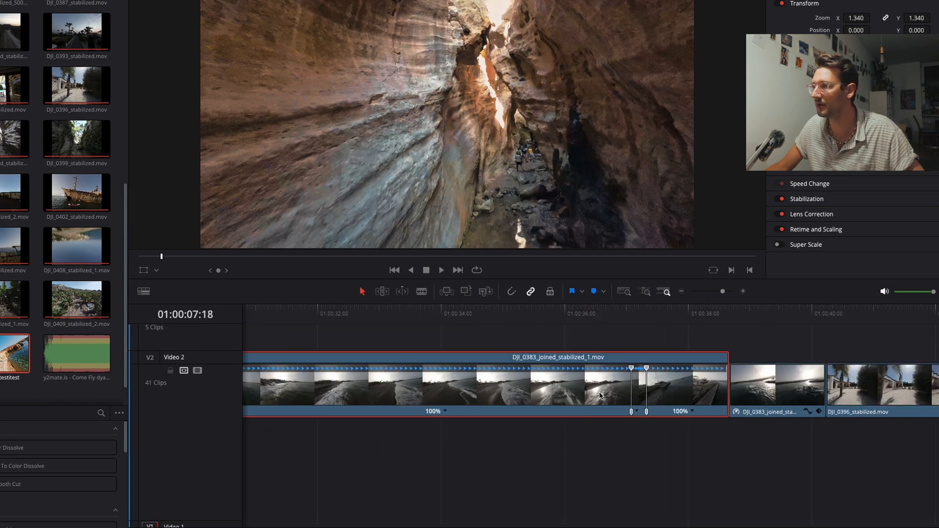
right_click(600, 395)
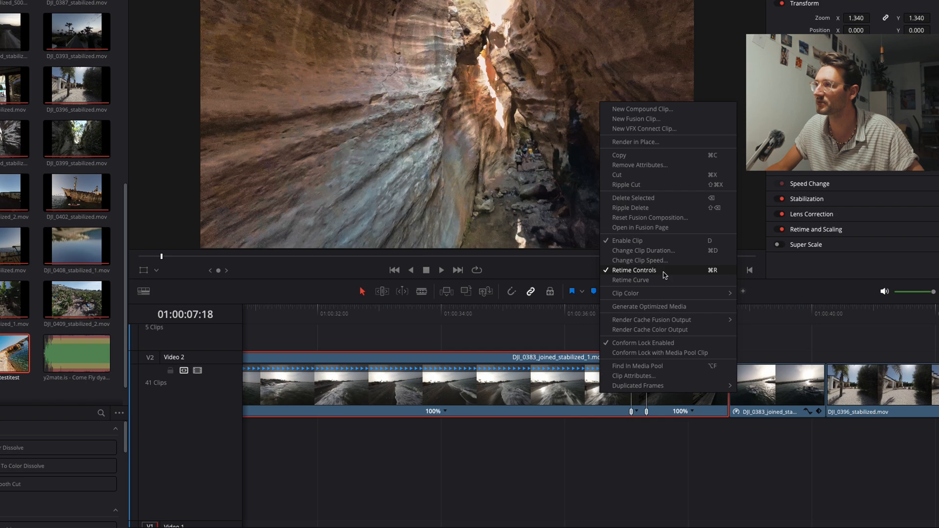
left_click(651, 284)
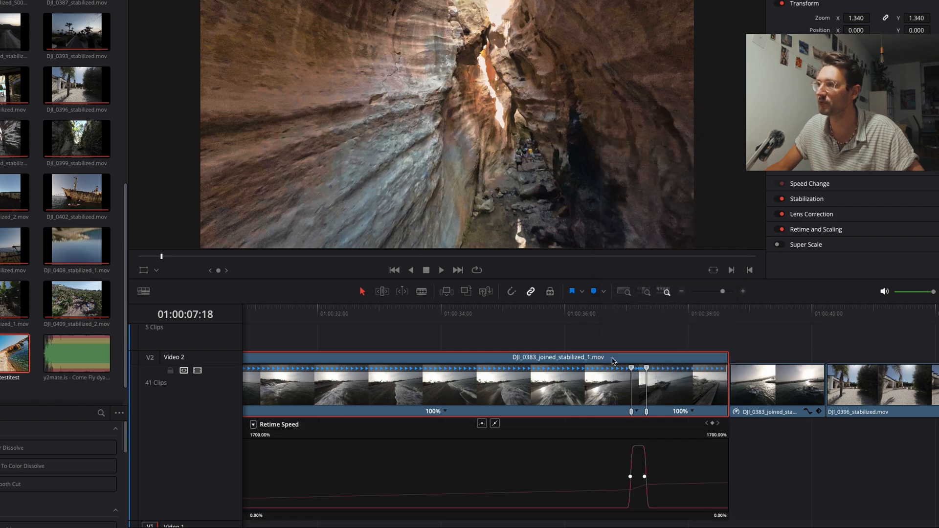
Play the speed ramp of the DJI_0383 clip from 01:00:36:28 to 01:00:38:01, with the timeline enlarged.
left_click_drag(610, 312, 622, 316)
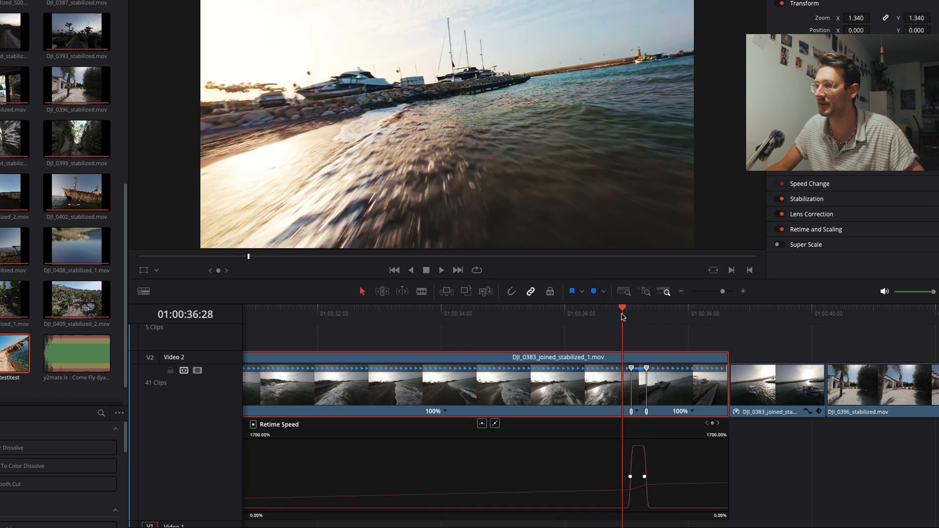
scroll(708, 461, "up", 3)
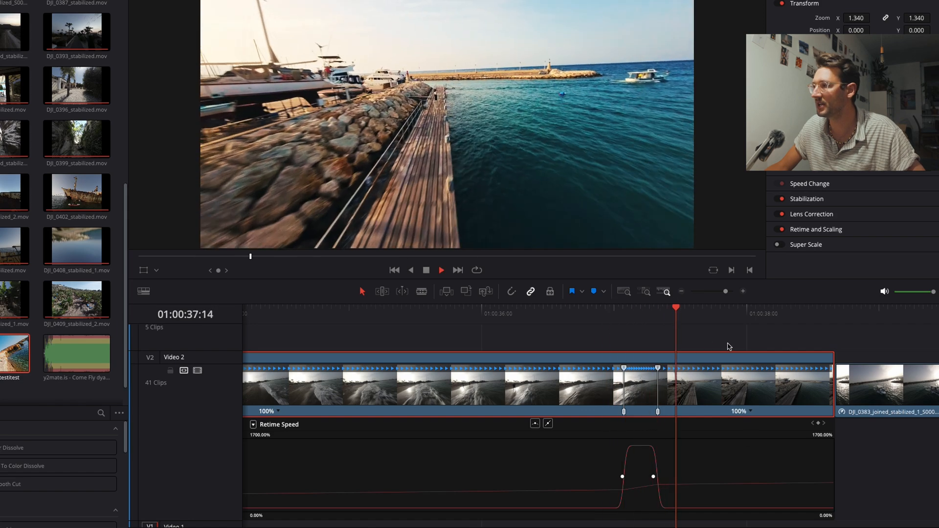
key("space")
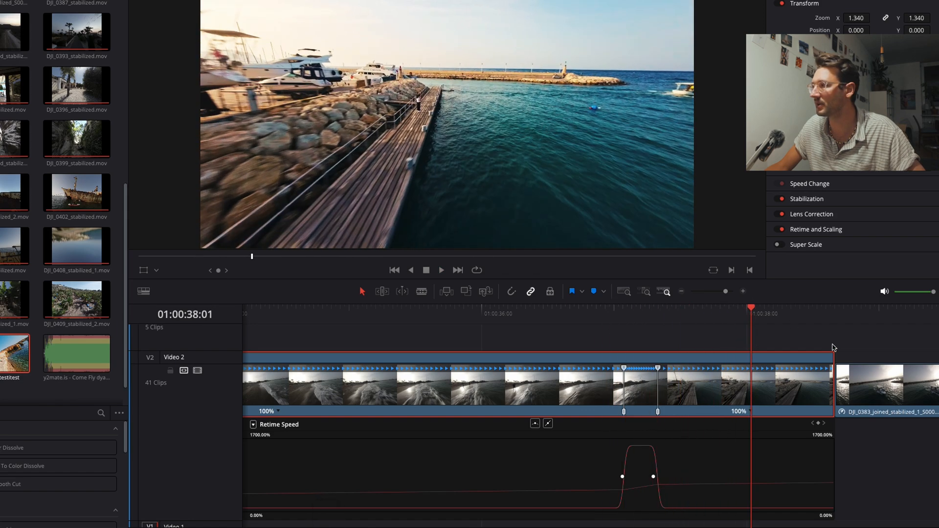
Add a speed point to the DJI_0383 clip at 01:00:38:01 and move it close behind the end of the fast section.
left_click(818, 423)
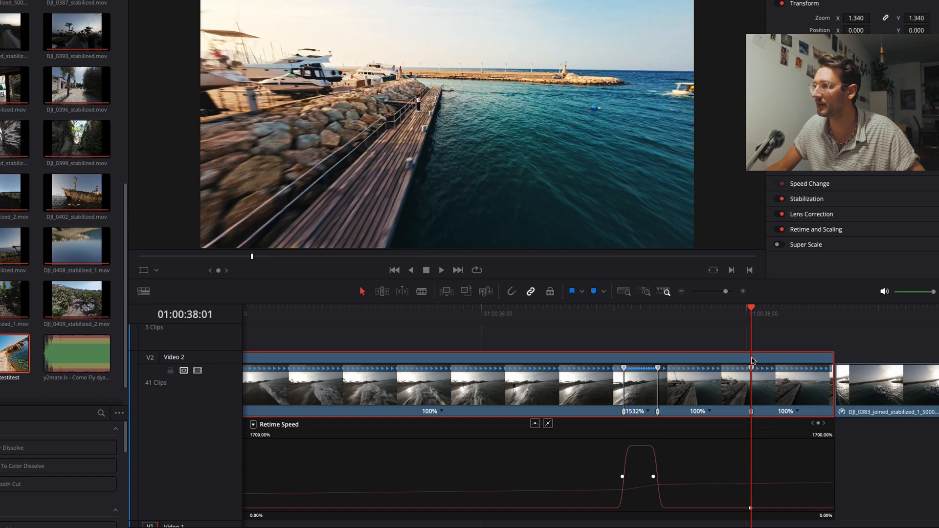
left_click_drag(751, 370, 671, 374)
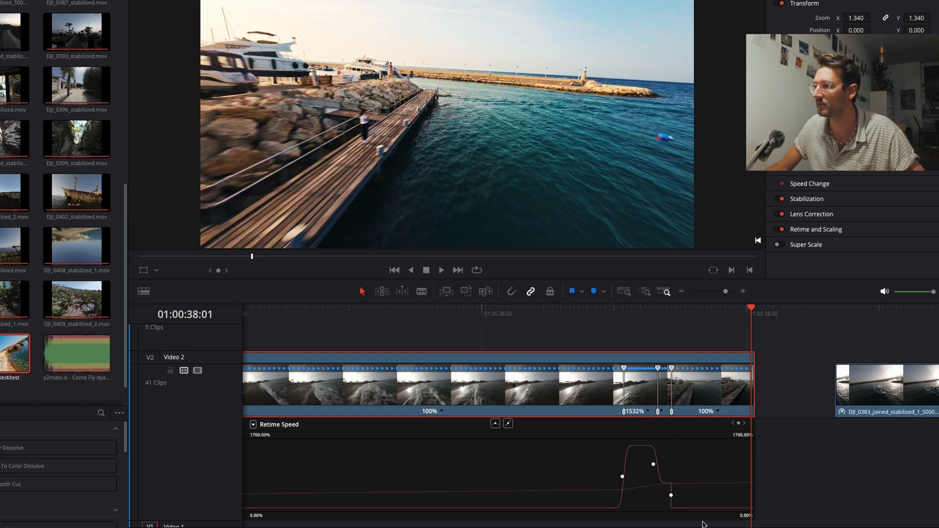
key("super+equal")
key("super+equal")
key("super+equal")
scroll(491, 478, "up", 1)
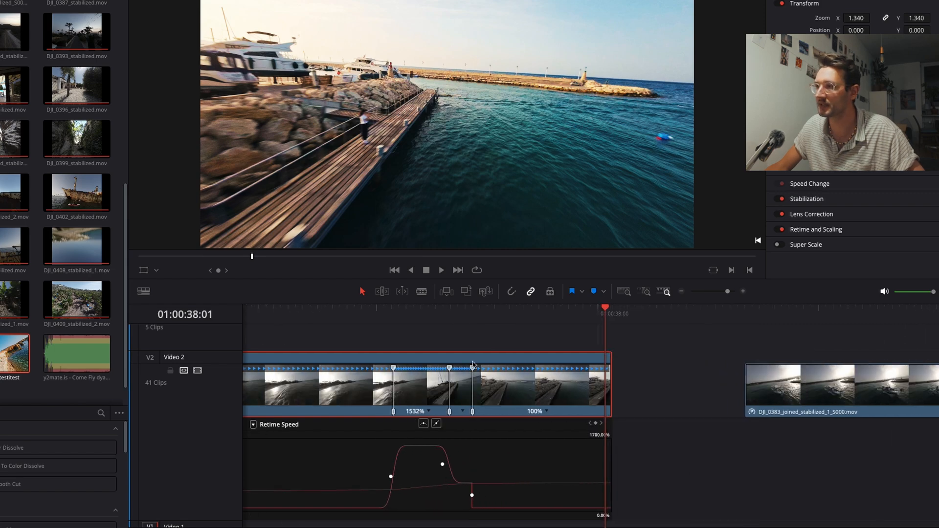
left_click_drag(457, 312, 340, 322)
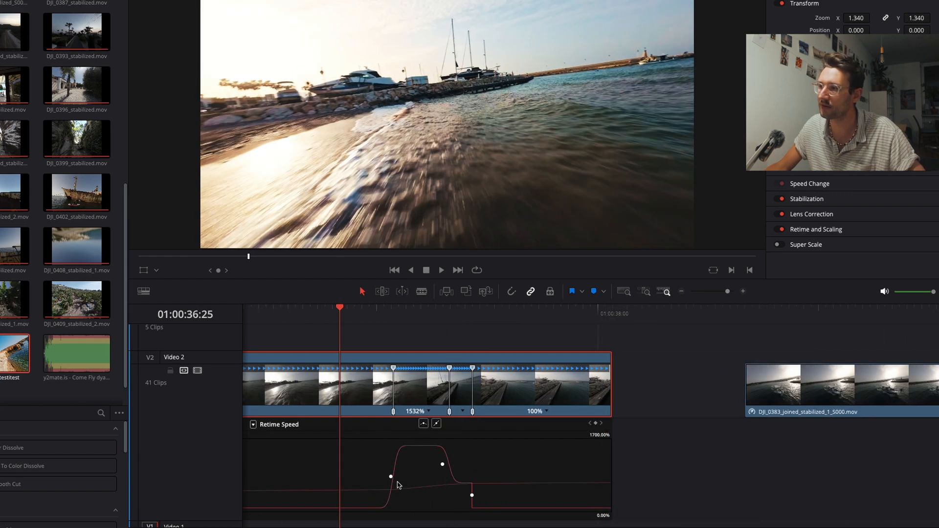
Try a smooth curve and then a linear one on the new speed keyframe, and undo the added speed point.
mouse_move(418, 447)
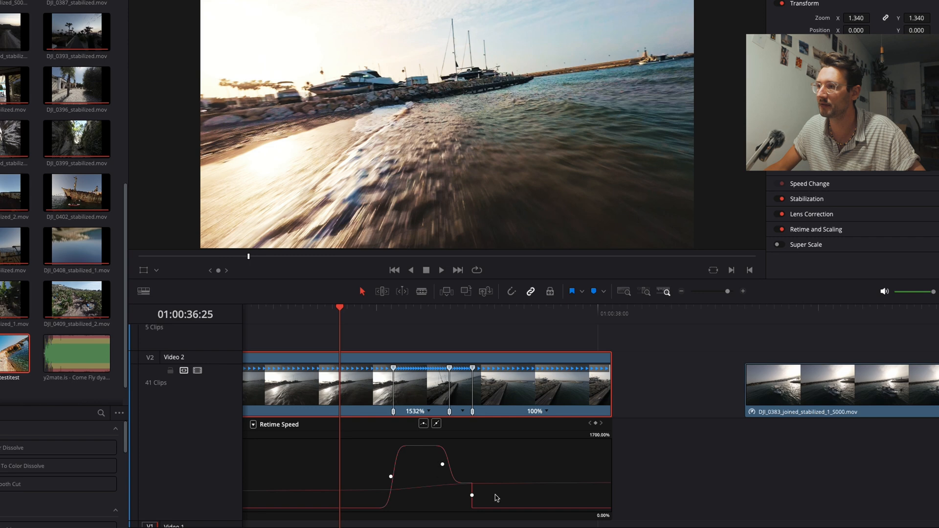
left_click(471, 496)
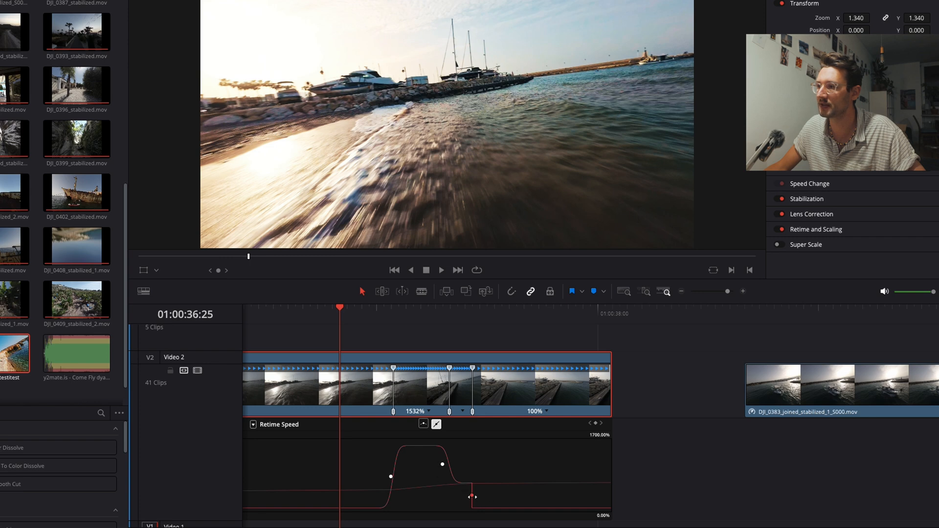
left_click(423, 424)
mouse_move(464, 496)
left_mouse_down()
mouse_move(446, 495)
mouse_move(465, 496)
mouse_move(457, 495)
left_mouse_up()
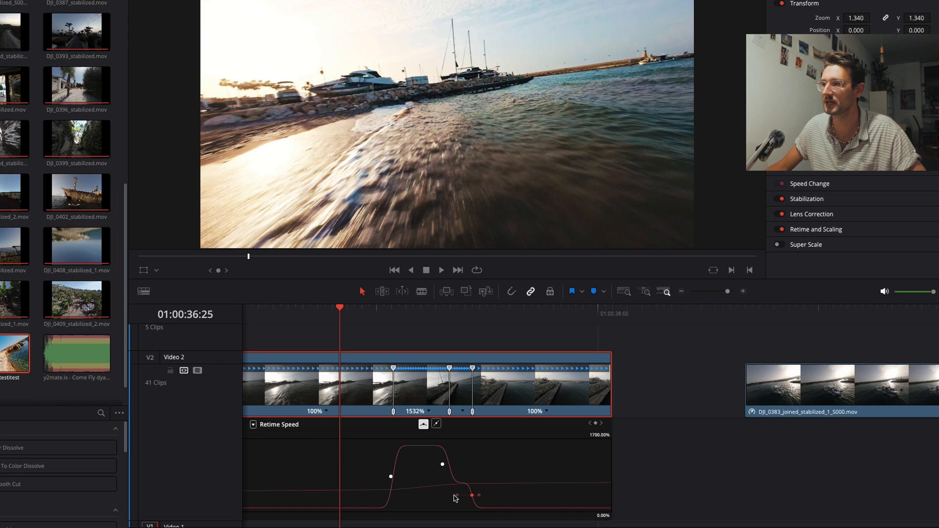
left_click(436, 424)
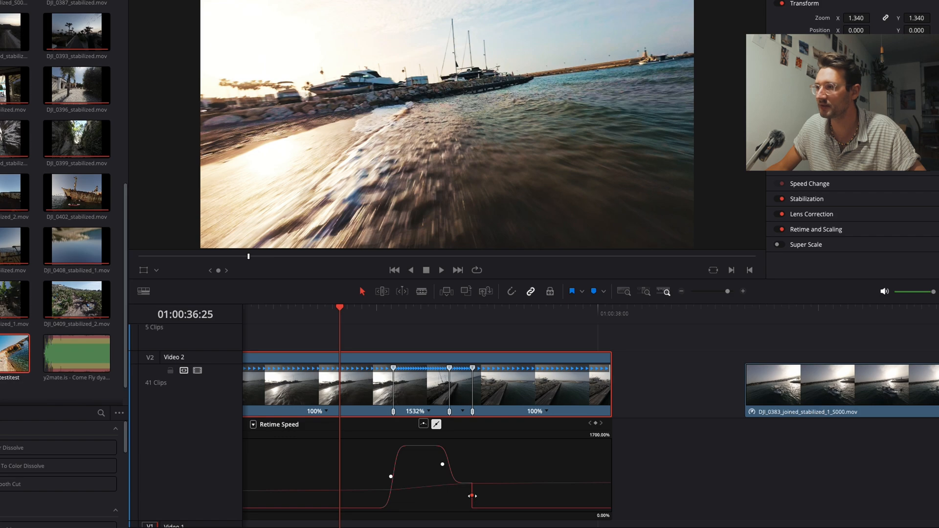
key("super+z")
key("super+z")
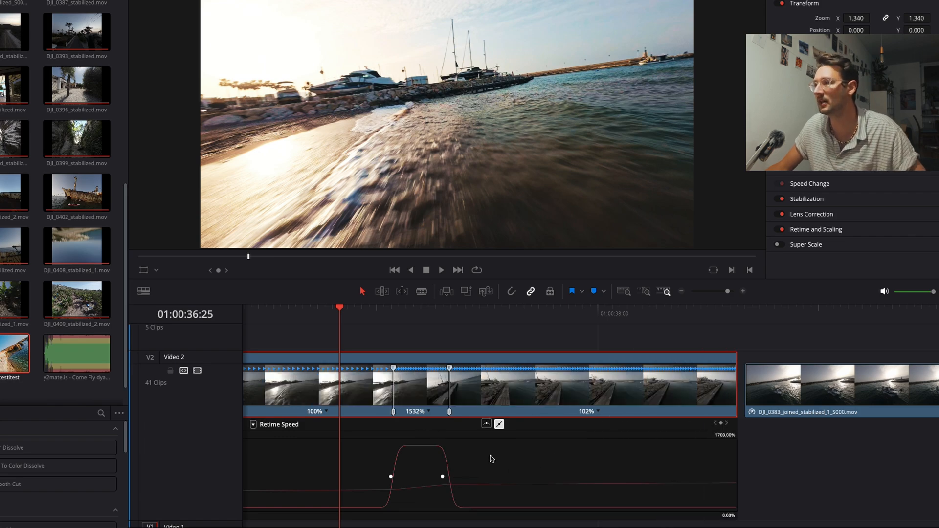
Zoom the timeline out and play the DJI_0383 clip's speed ramp over the jetty twice, stopping at 01:00:38:13.
scroll(580, 442, "down", 2)
scroll(578, 441, "down", 2)
scroll(481, 442, "down", 3)
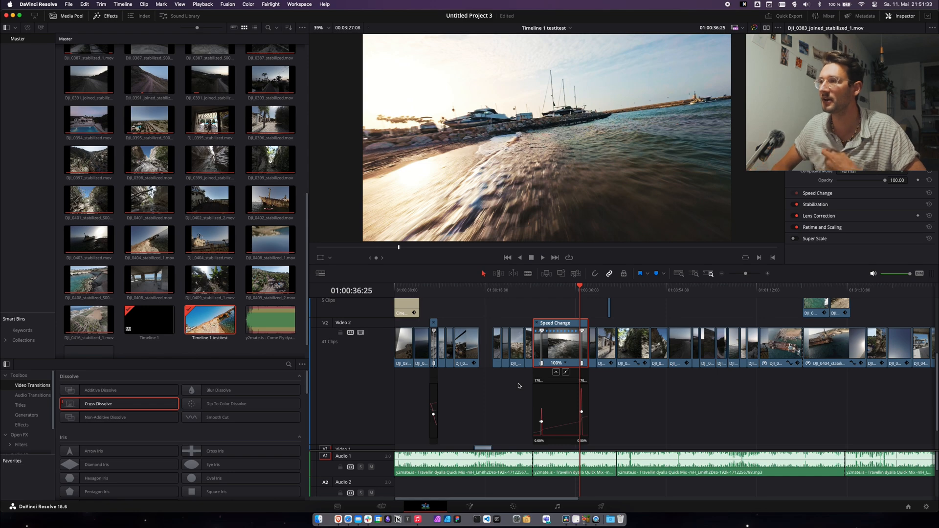
key("space")
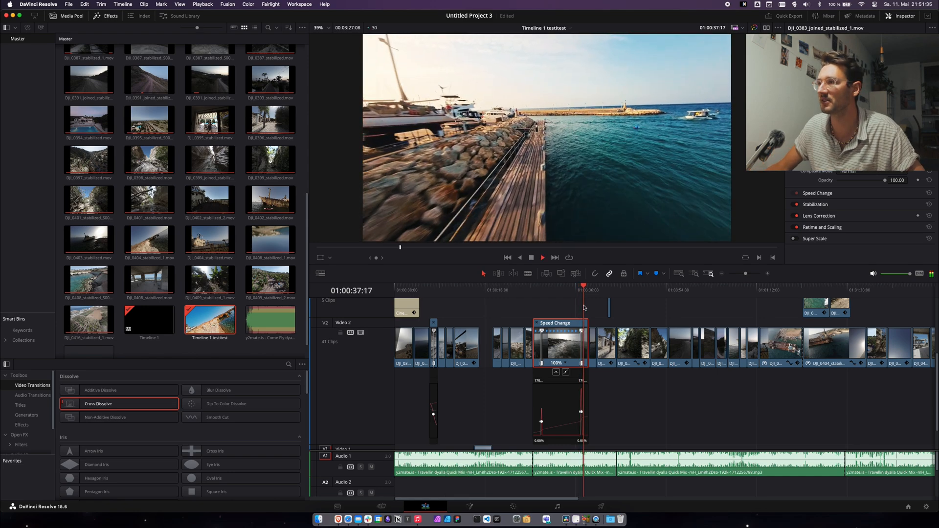
key("space")
left_click_drag(579, 292, 573, 291)
key("space")
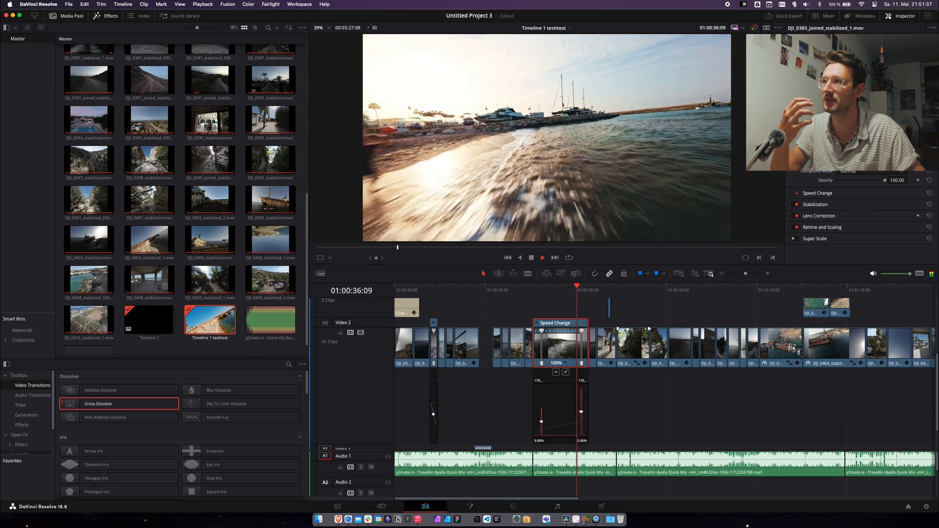
key("space")
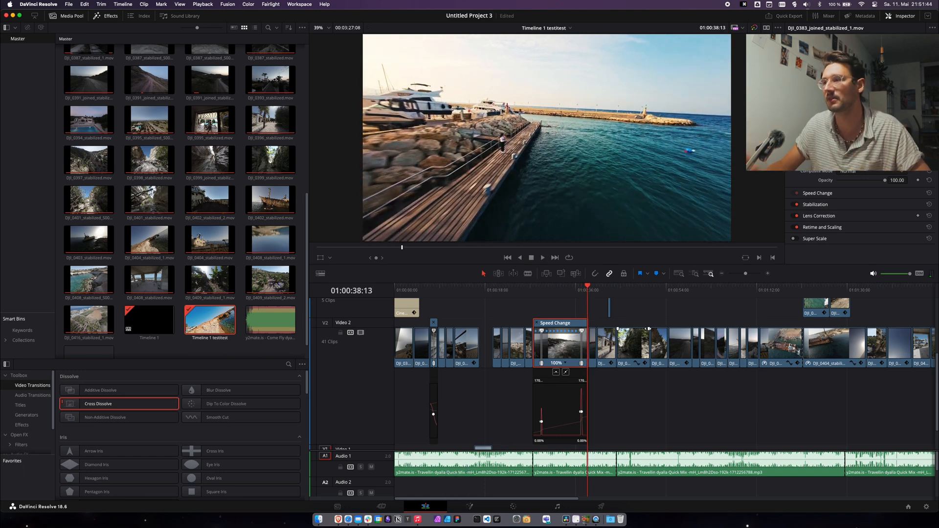
Skim through the edit from the palm tree shot at 01:00:40:23 to the marina shot at 01:02:21:27.
left_click_drag(592, 292, 599, 297)
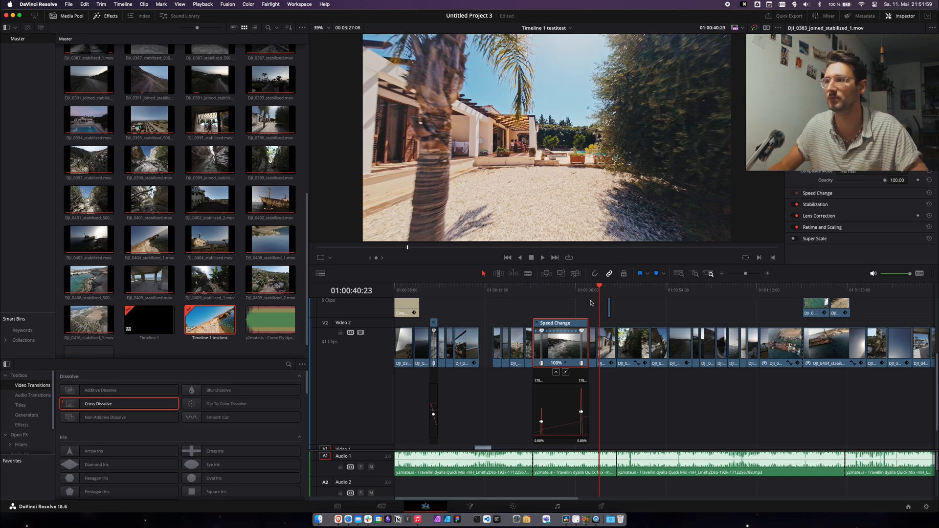
scroll(680, 317, "down", 5)
scroll(492, 323, "up", 3)
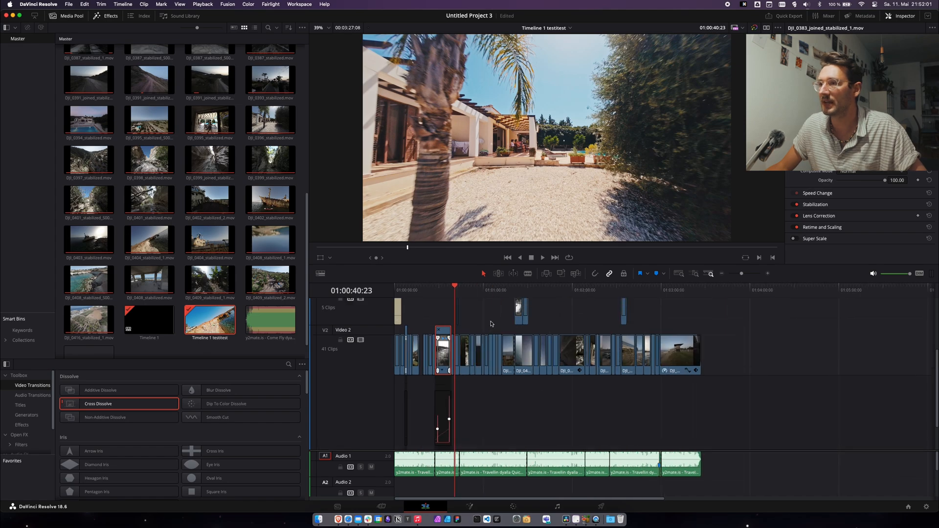
scroll(490, 323, "down", 2)
scroll(481, 320, "down", 5)
left_click_drag(455, 290, 604, 309)
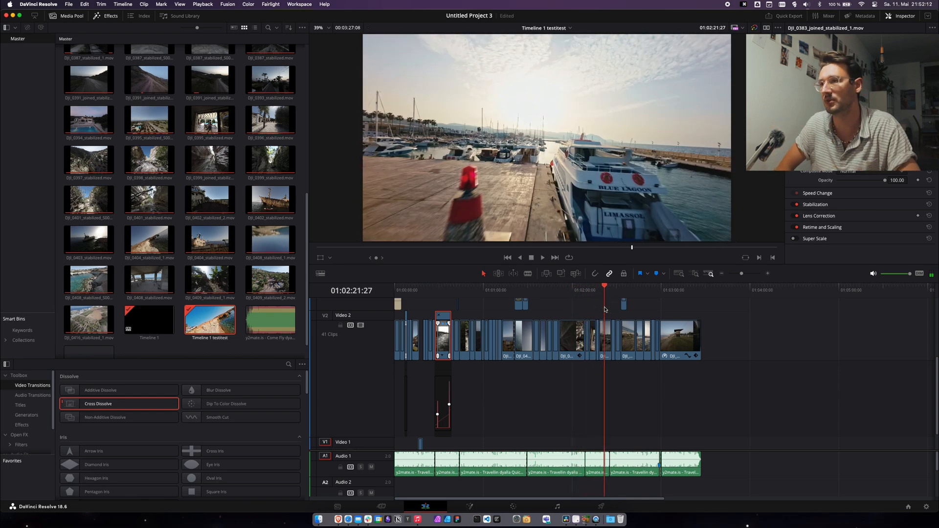
Duplicate the timeline "Timeline 1 testitest" in the media pool.
scroll(212, 334, "down", 2)
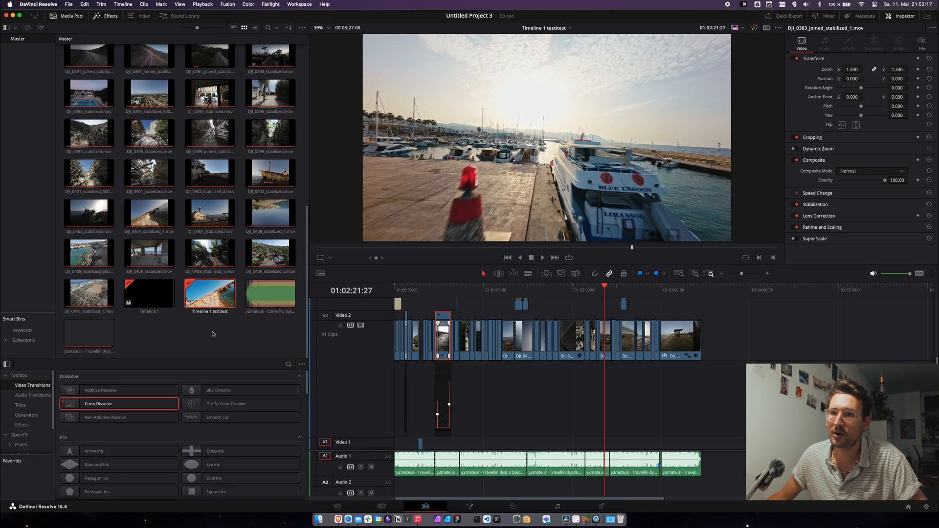
scroll(475, 325, "up", 3)
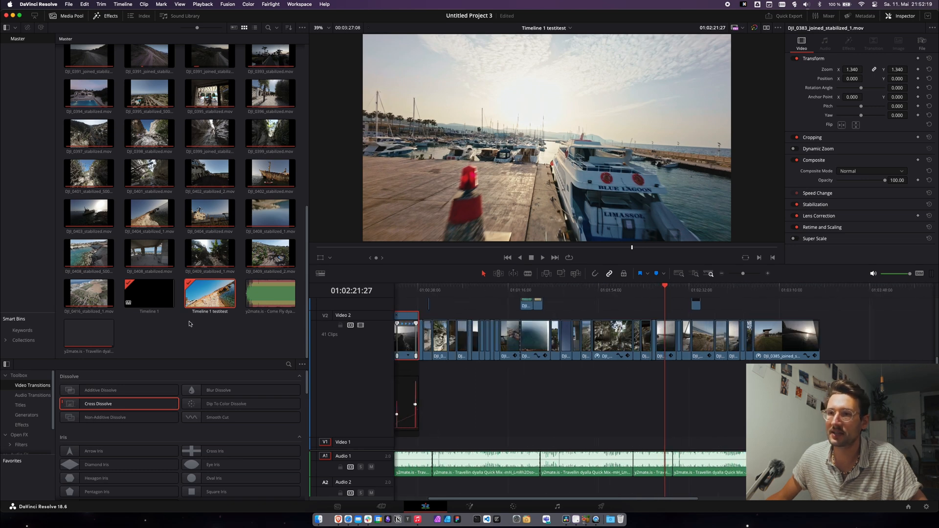
left_click(209, 293)
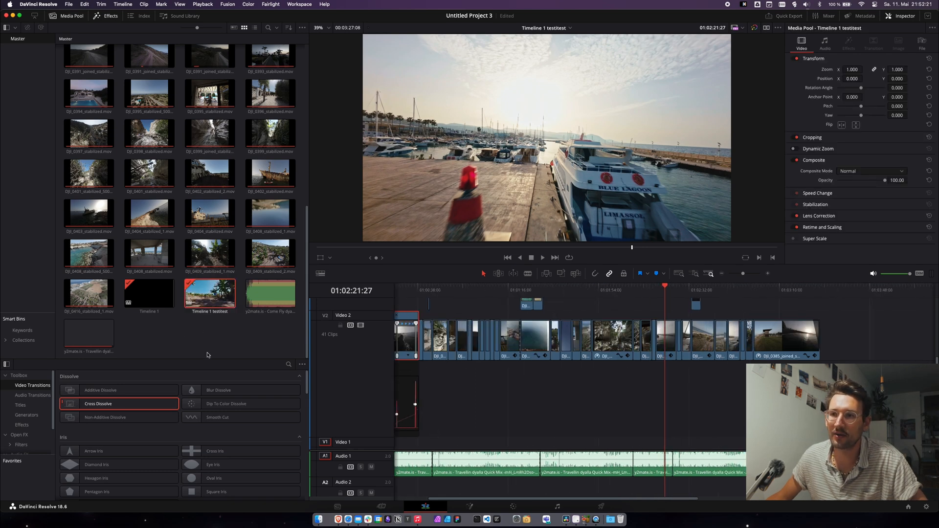
right_click(204, 299)
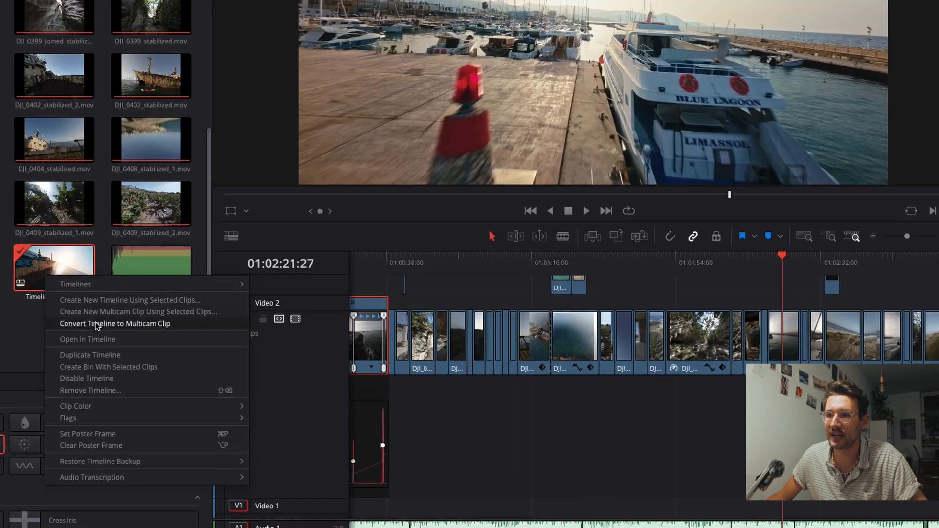
left_click(102, 356)
Set the resolution of "Timeline 1 testitest copy" to 1080 x 1920 in its timeline settings.
left_click(153, 266)
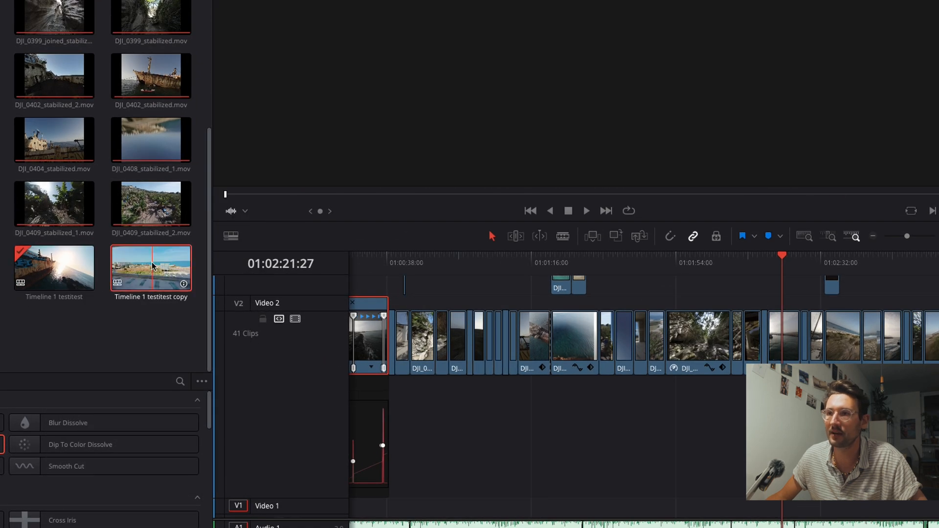
right_click(152, 265)
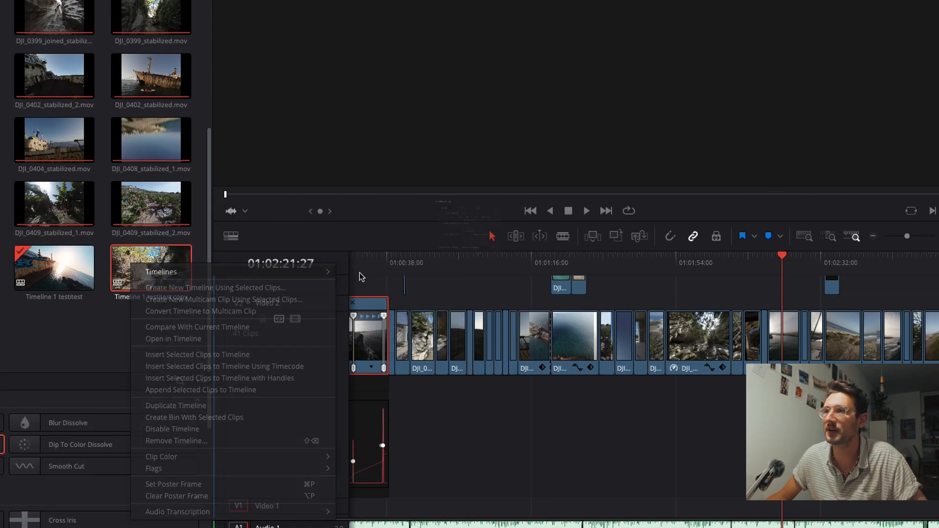
left_click(360, 277)
left_click_drag(478, 127, 434, 118)
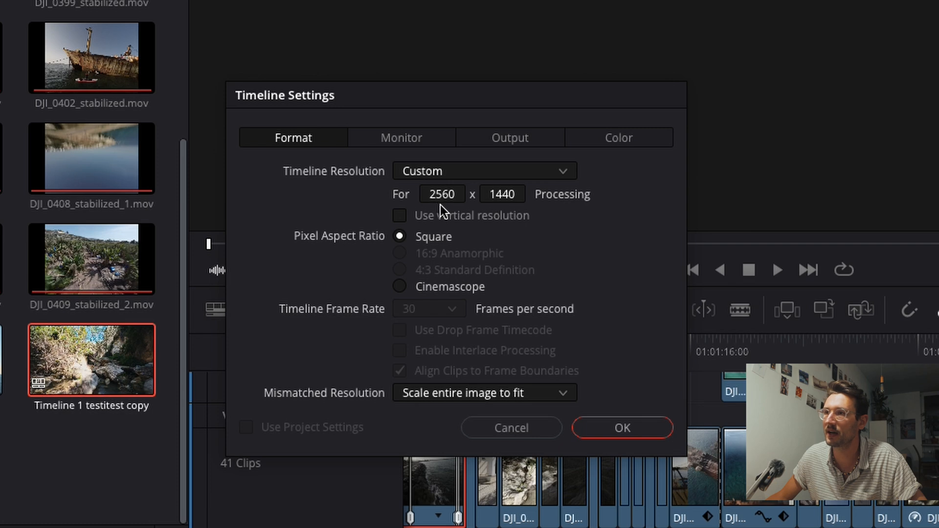
left_click(436, 193)
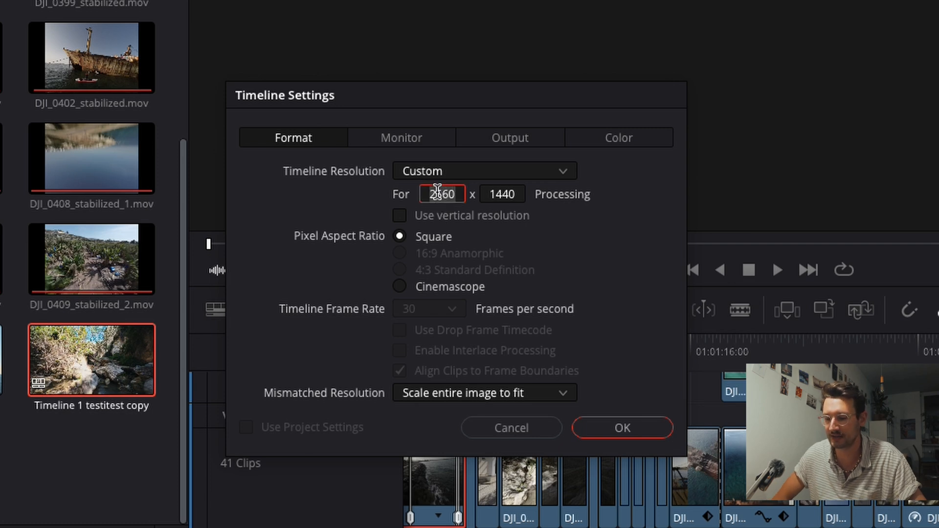
key("BackSpace")
type("1080")
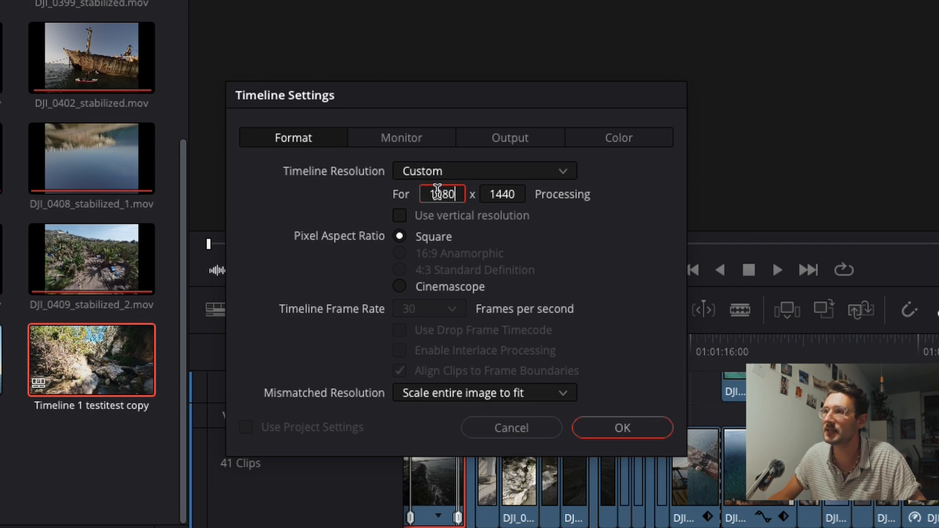
left_click(498, 193)
type("1920")
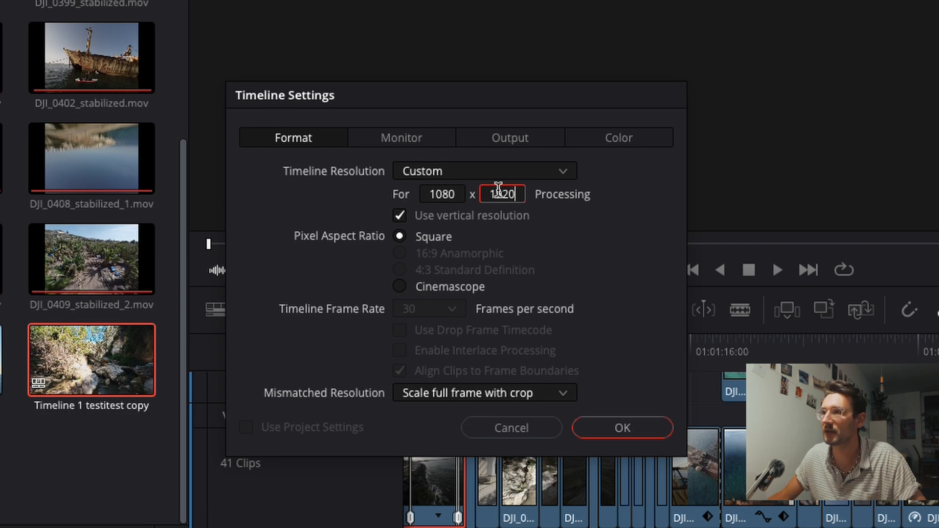
left_click(567, 234)
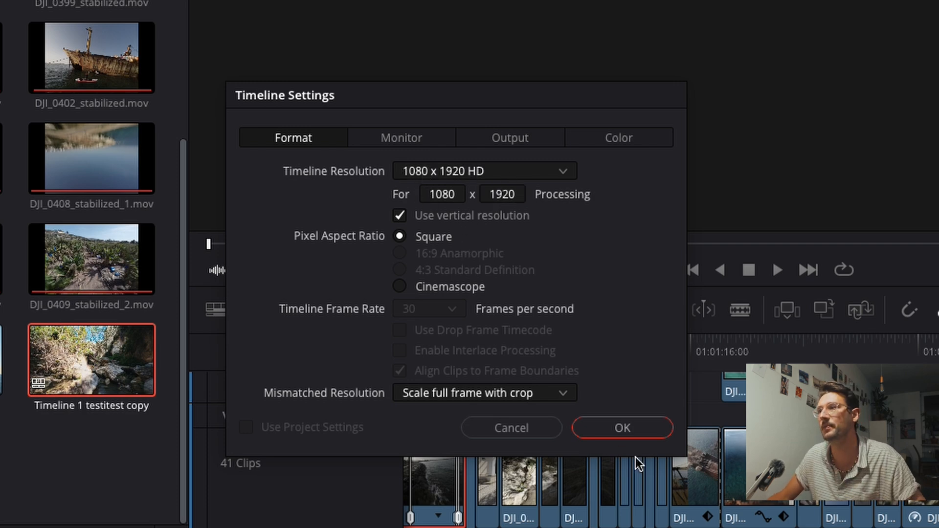
left_click(622, 427)
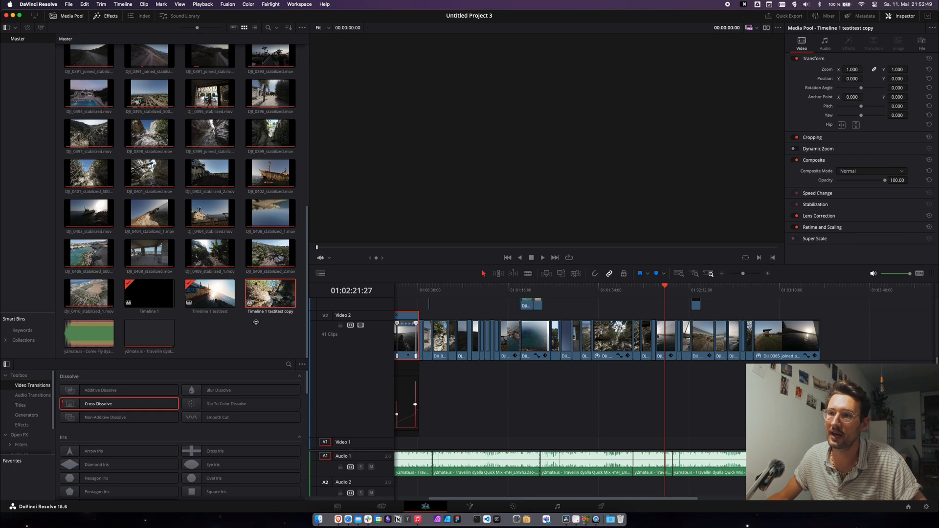
Open "Timeline 1 testitest copy" and find the DJI_0383_joined_stabilized_1 clip at 01:00:29:09.
double_click(274, 303)
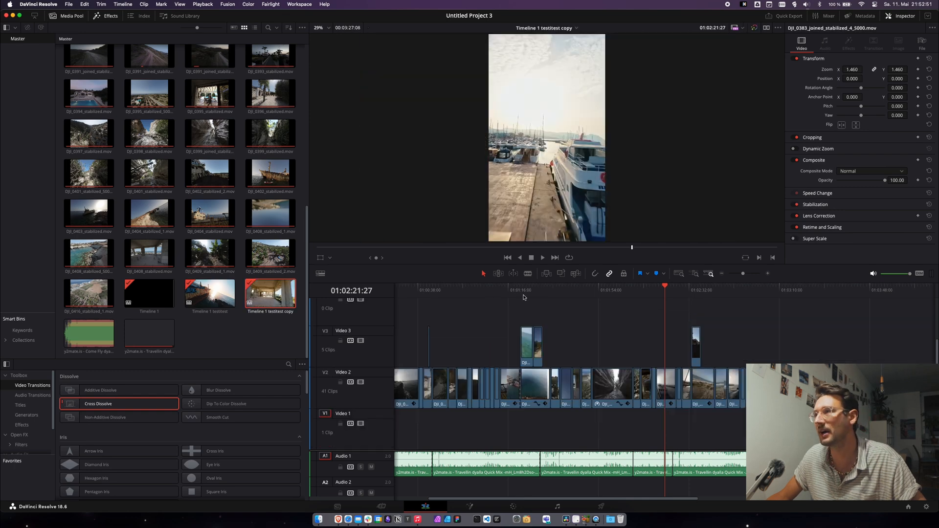
left_click_drag(523, 296, 437, 294)
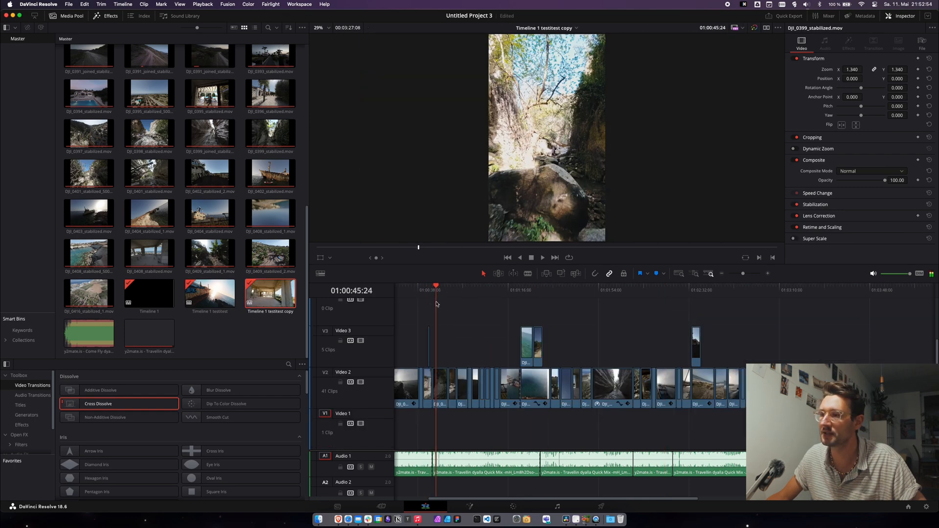
left_click_drag(465, 498, 436, 484)
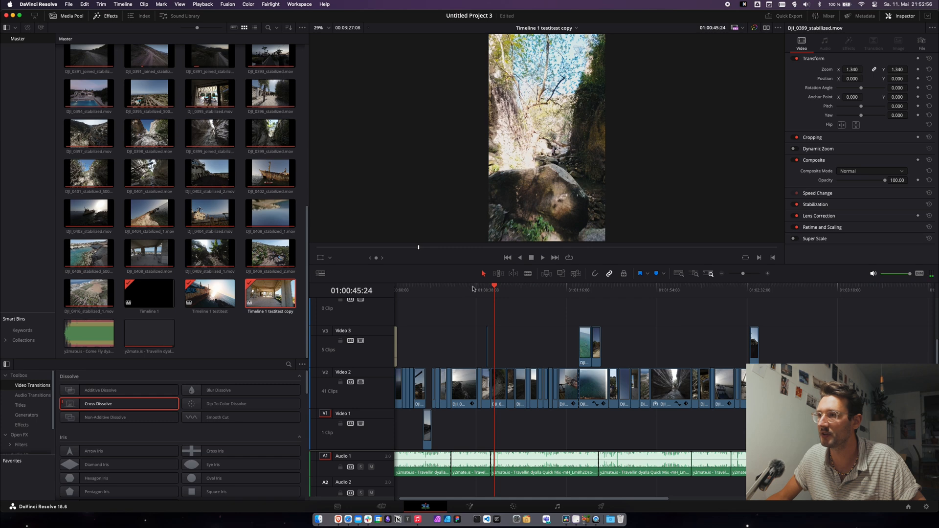
left_click_drag(472, 289, 455, 290)
left_click(461, 391)
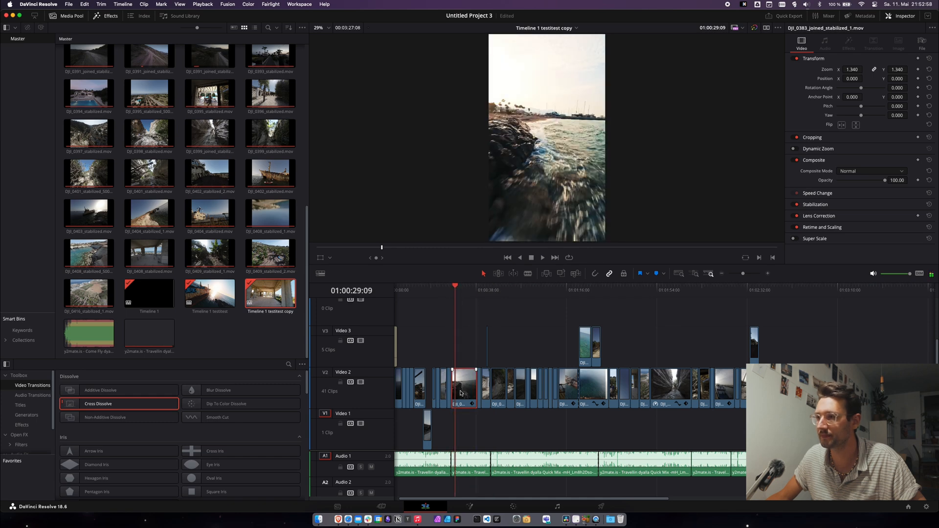
Delete all video clips ahead of the DJI_0383_joined_stabilized_1 clip and move that clip to the start of the timeline.
left_click_drag(397, 322, 455, 449)
key("BackSpace")
left_click_drag(426, 346, 394, 419)
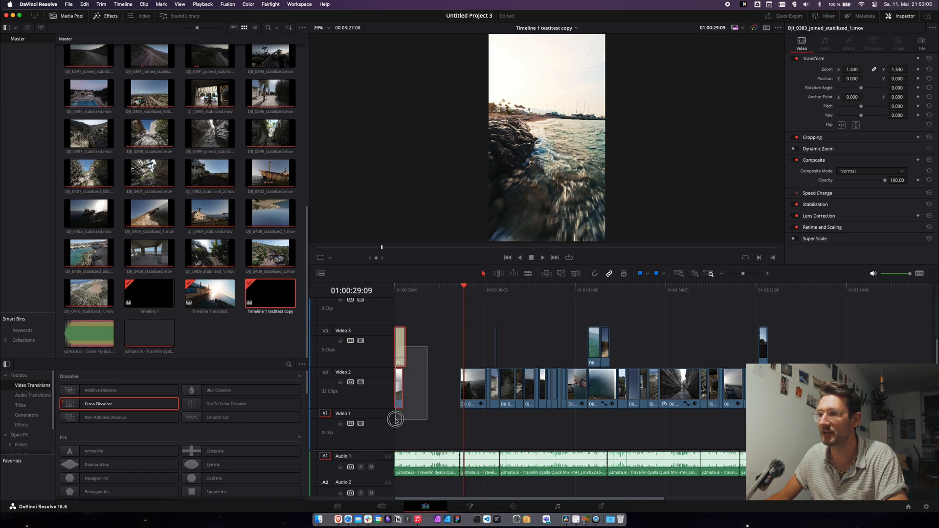
key("BackSpace")
left_click_drag(462, 386, 396, 387)
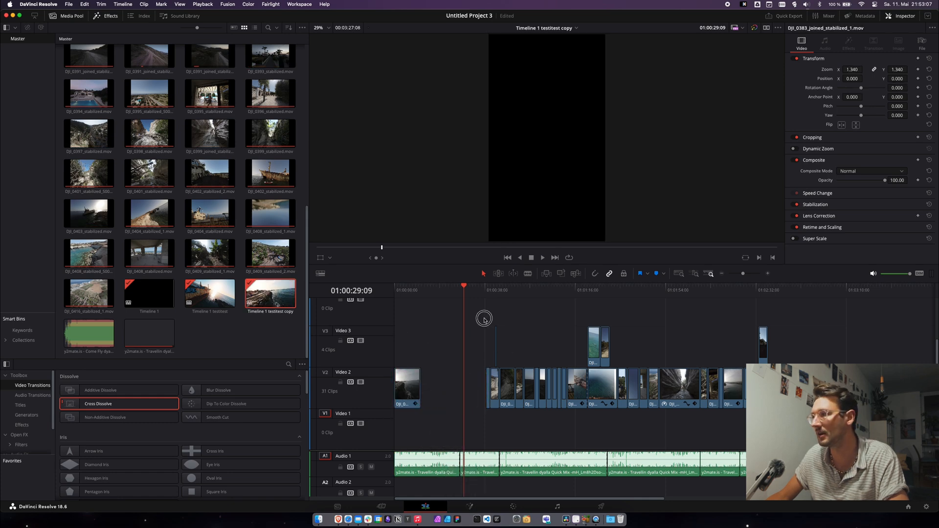
Delete all video clips after the DJI_0383 clip and cut the music at 01:00:11:07, removing everything beyond the cut.
left_click_drag(482, 318, 901, 421)
key("BackSpace")
left_click_drag(462, 311, 420, 329)
left_click(432, 462)
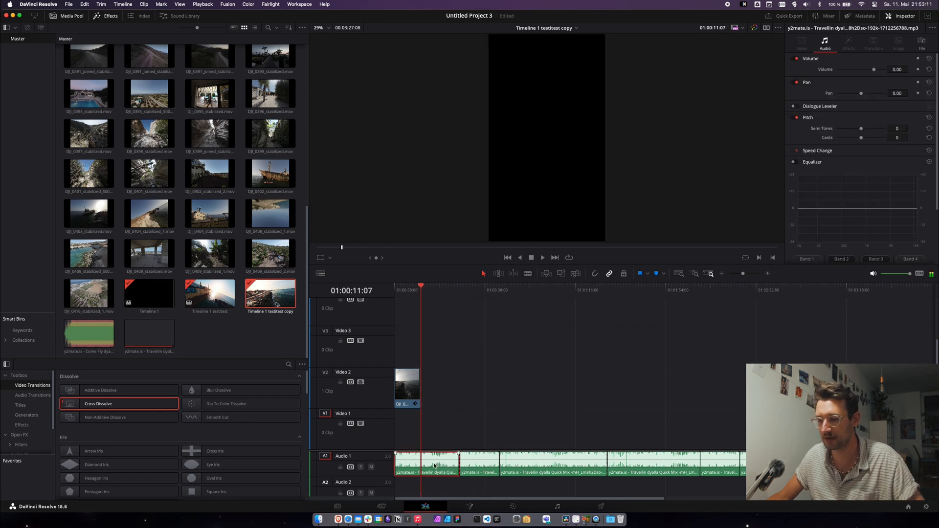
key("cmd+b")
left_click_drag(450, 384, 753, 477)
key("BackSpace")
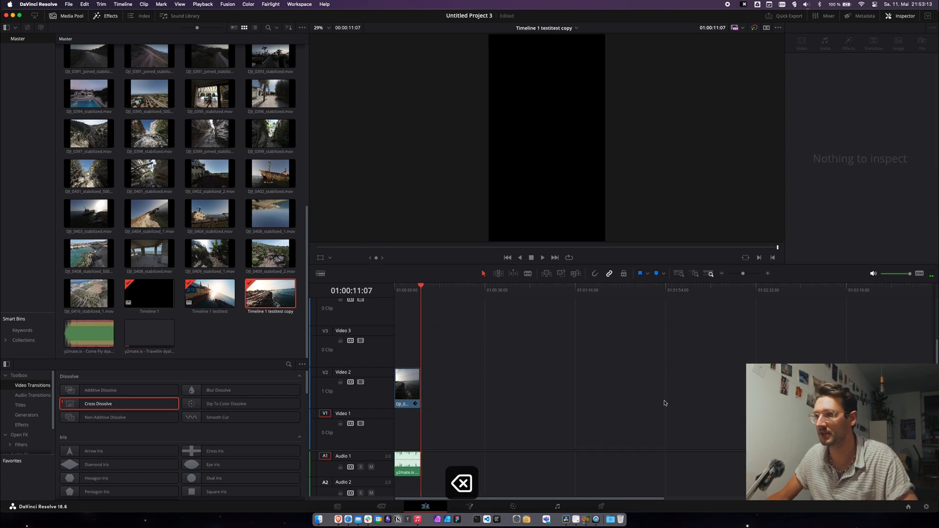
Set the DJI_0383 clip's zoom to 1.010 and play the vertical edit from the start to 01:00:06:24.
scroll(410, 386, "up", 3)
scroll(410, 386, "up", 2)
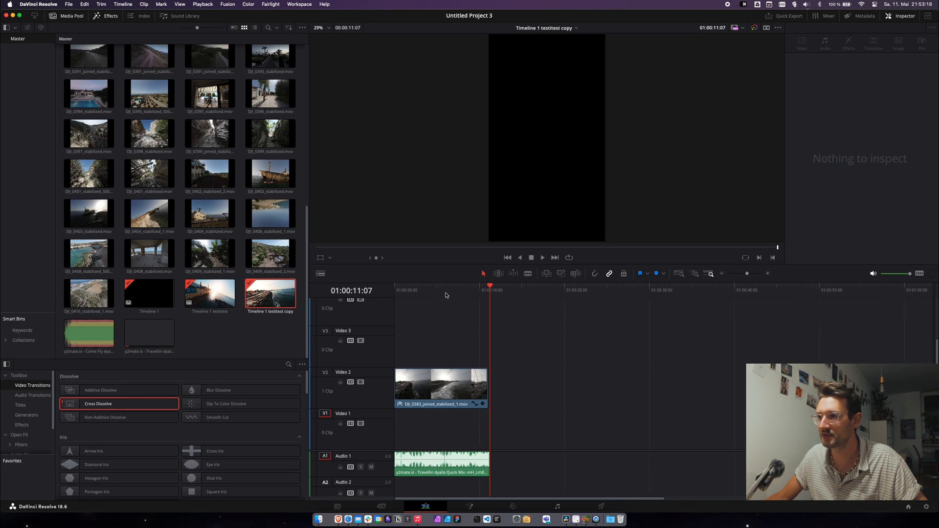
key("Home")
left_click(430, 388)
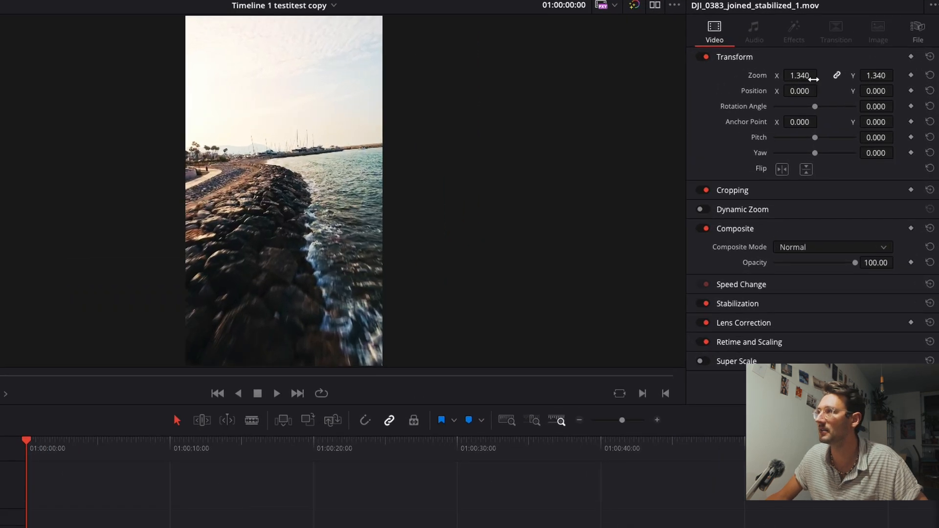
left_click_drag(808, 78, 787, 81)
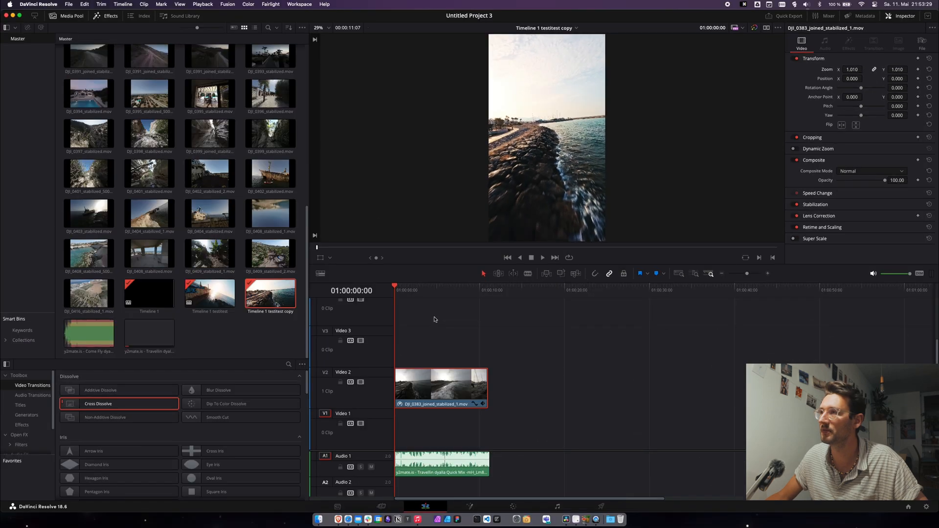
key("space")
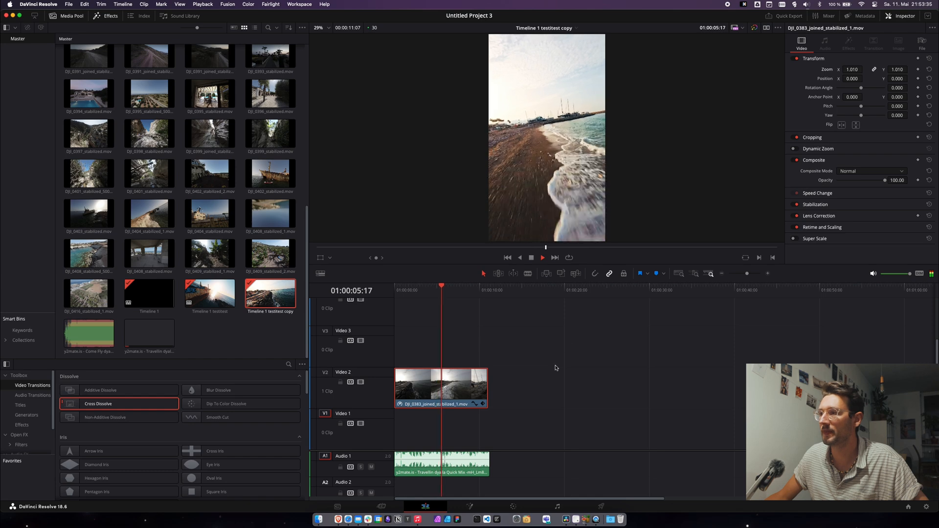
key("space")
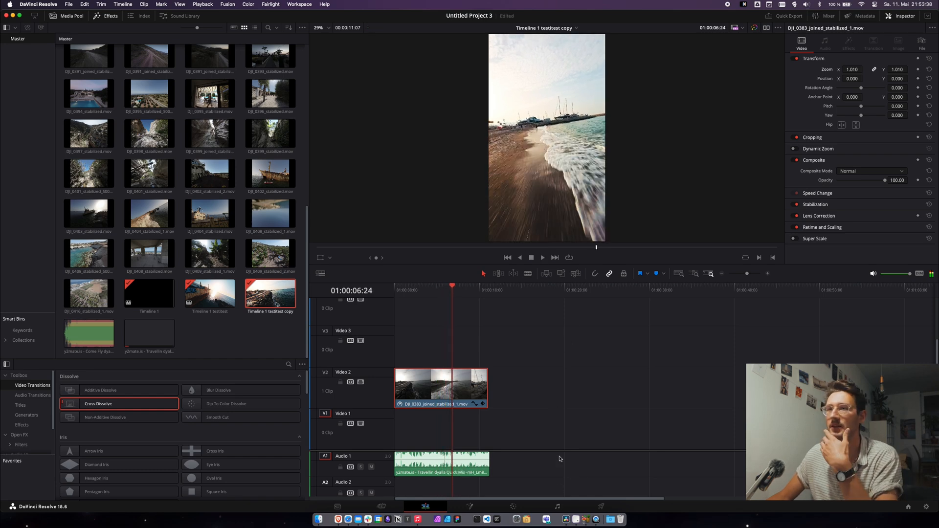
Open "Timeline 1 testitest" for delivery, load the "std" render preset and check its resolution.
double_click(208, 296)
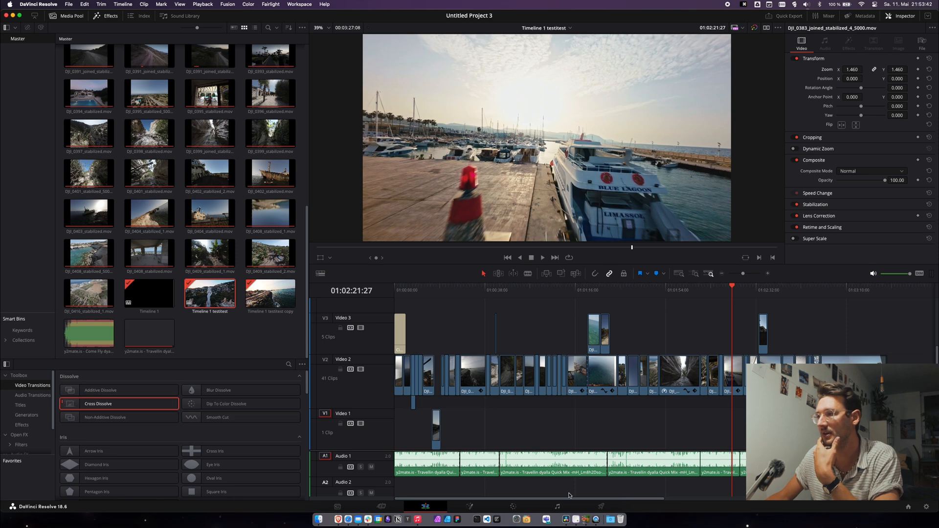
left_click(601, 507)
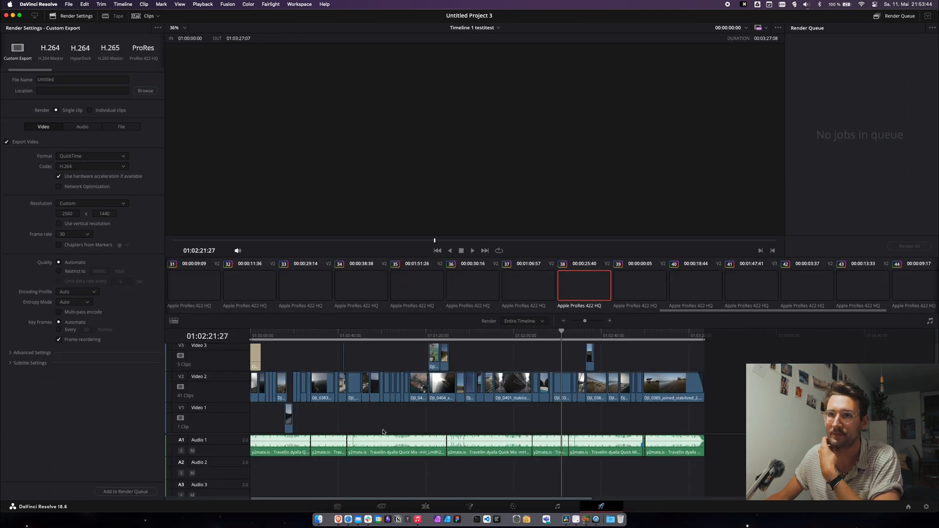
left_click_drag(43, 70, 26, 81)
left_click(17, 50)
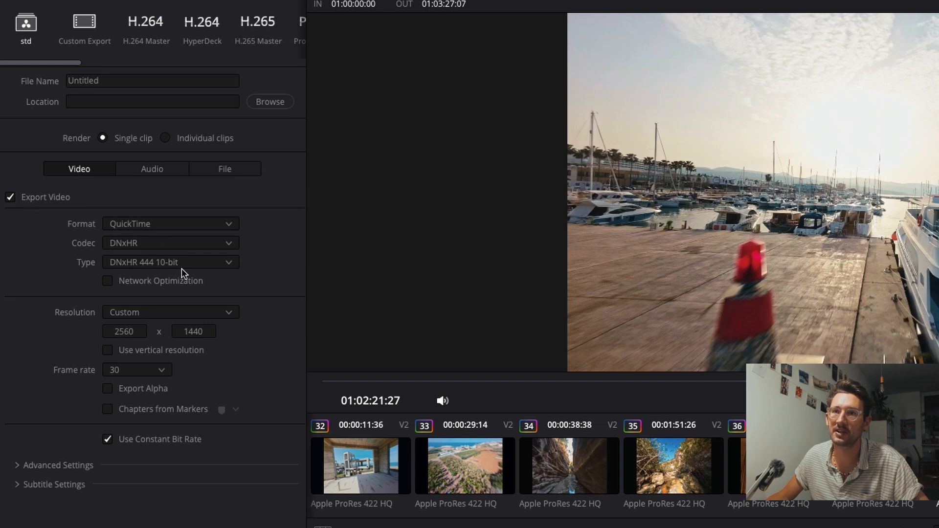
left_click(114, 331)
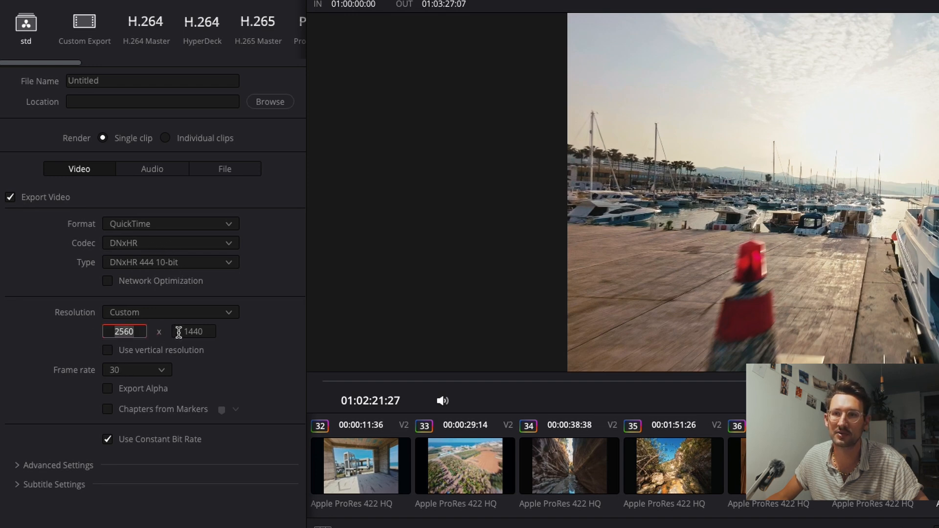
left_click(178, 332)
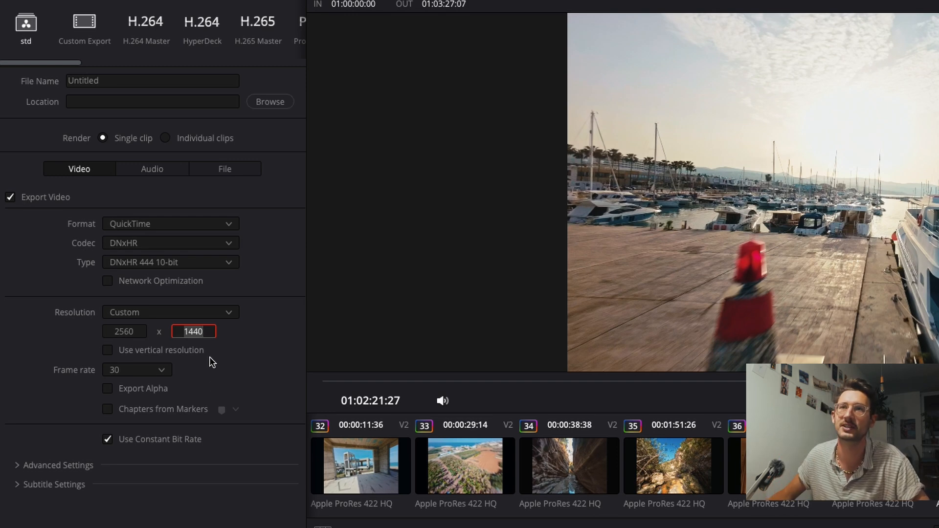
Set the render's output file to "test" on the Desktop.
left_click(259, 101)
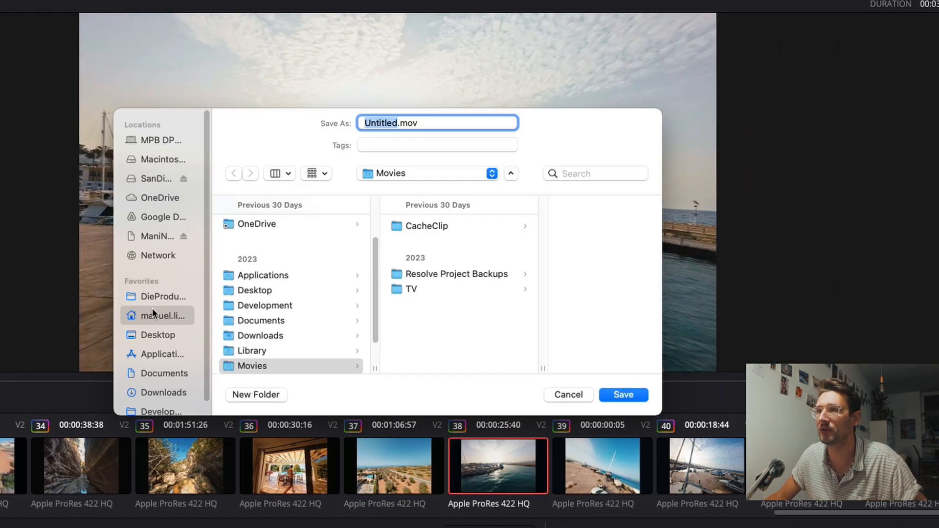
left_click(157, 335)
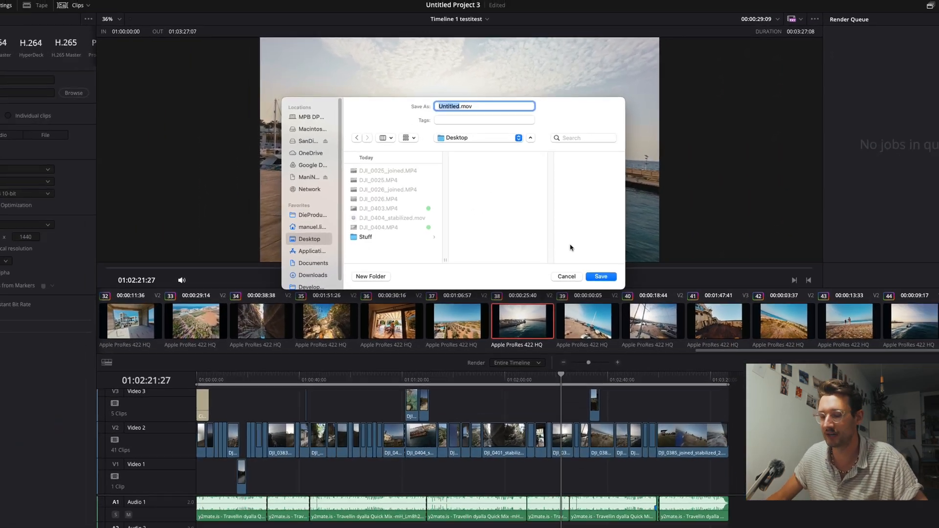
type("test")
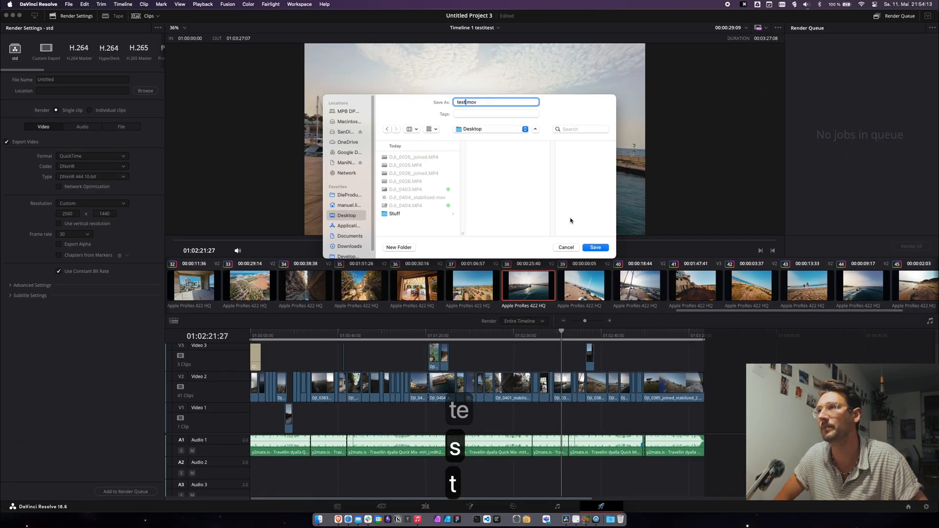
key("Return")
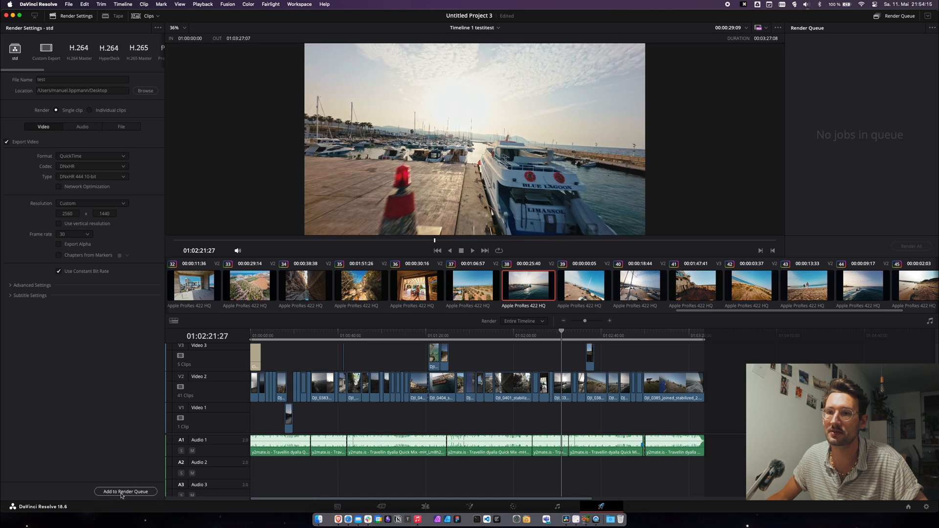
Add the export of "Timeline 1 testitest" to the render queue, start rendering it and stop the render early.
left_click(125, 491)
left_click(860, 160)
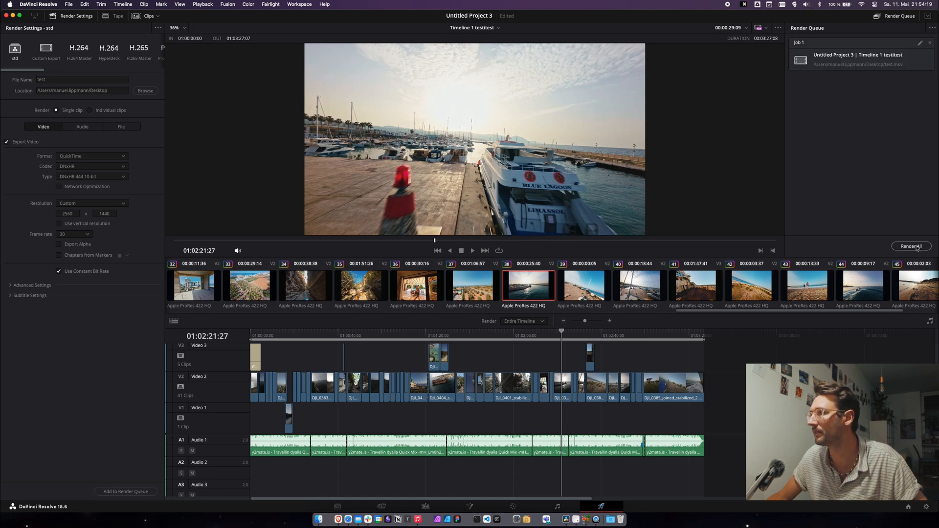
left_click(911, 247)
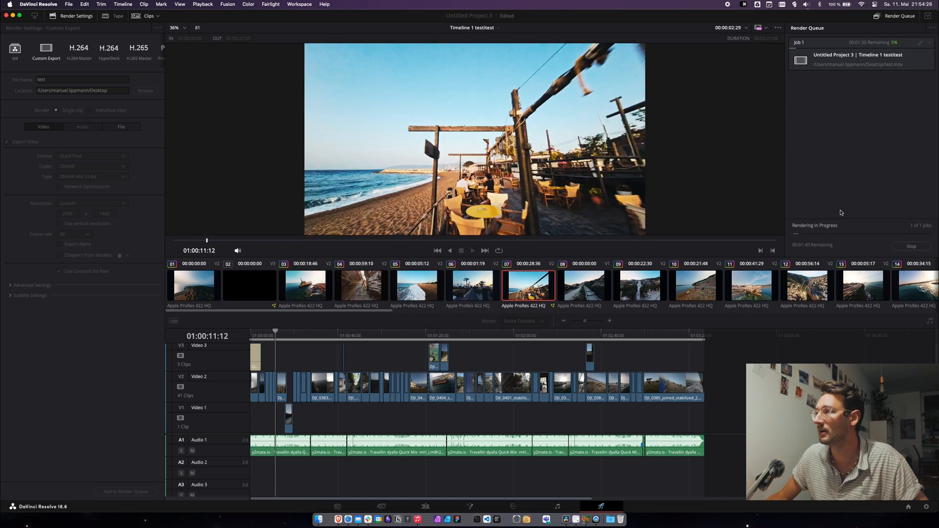
left_click(908, 246)
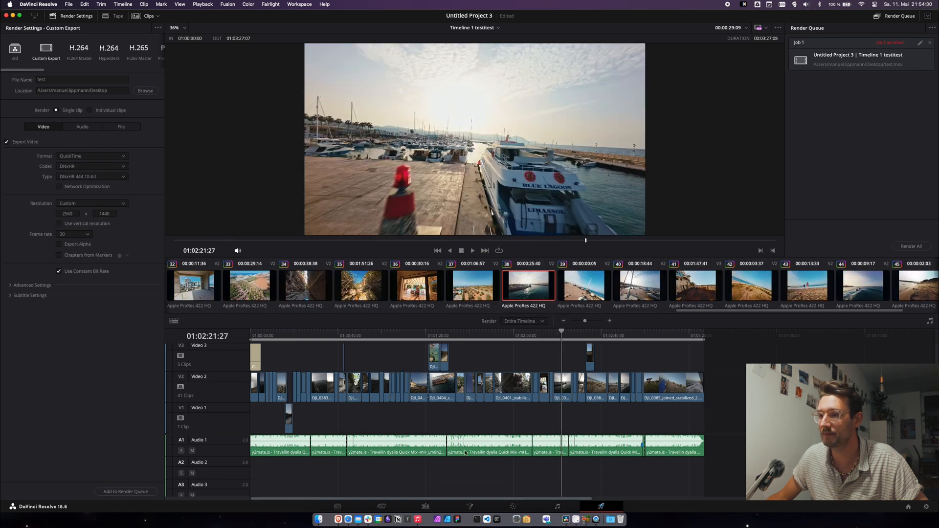
Switch to Finder and select the rendered test.mov on the Desktop in a new window.
left_click(318, 520)
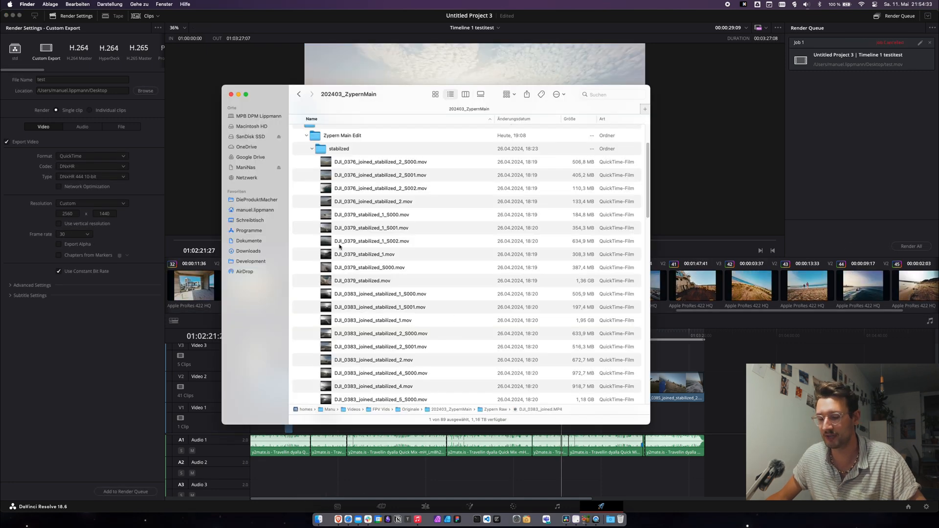
key("super+n")
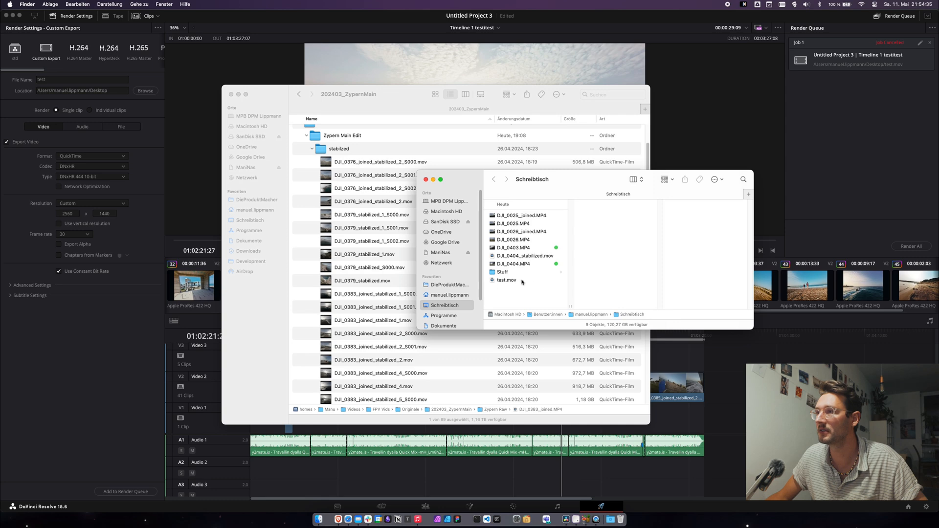
left_click(522, 282)
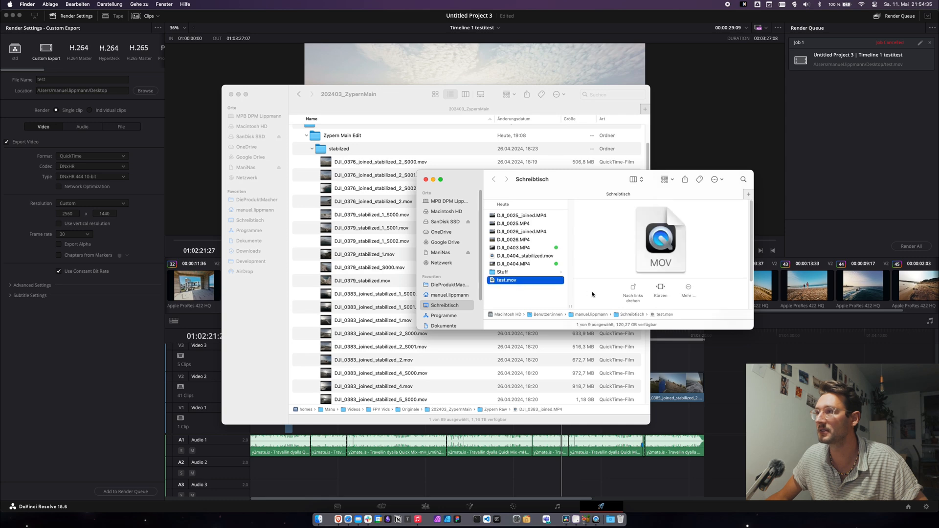
Switch to HandBrake and open test.mov from the Desktop as the source video.
left_click(585, 519)
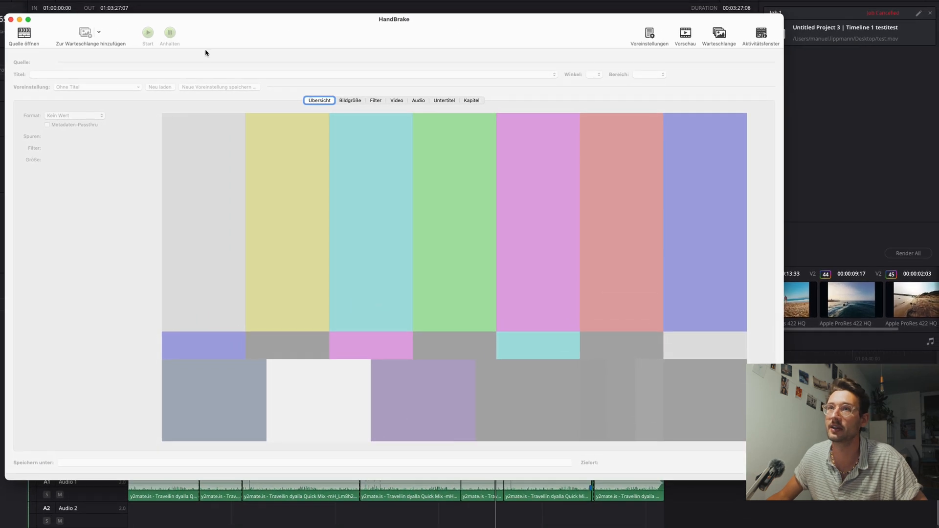
left_click(22, 36)
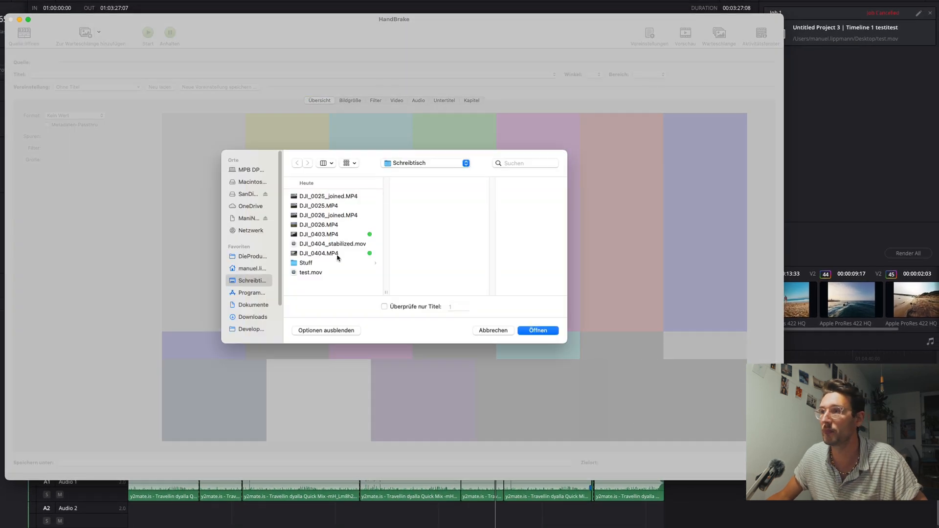
left_click(311, 272)
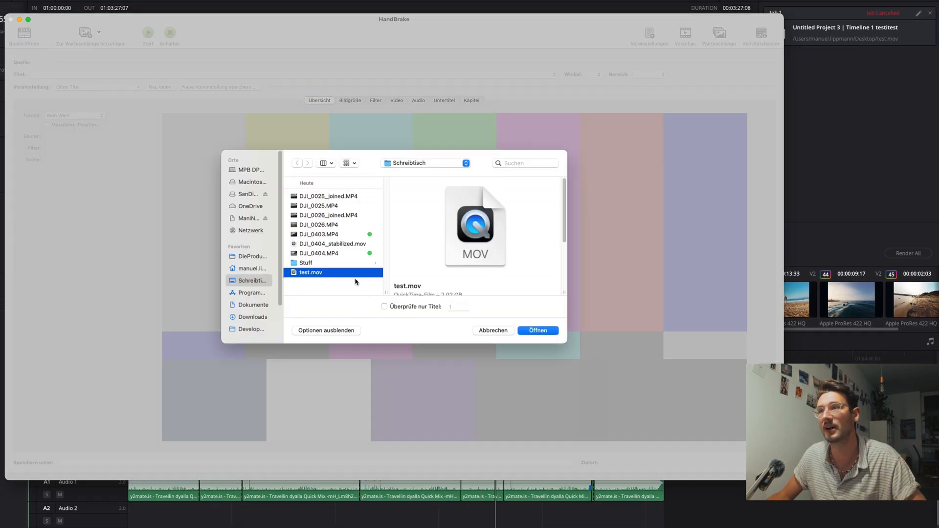
left_click(538, 331)
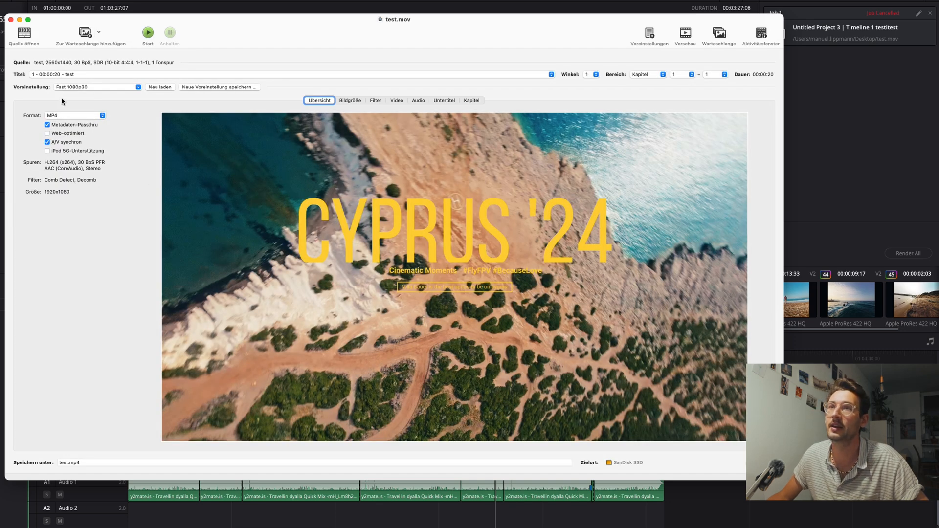
Apply the custom "Utube stuff filter" preset to test.mov.
left_click(80, 88)
mouse_move(84, 157)
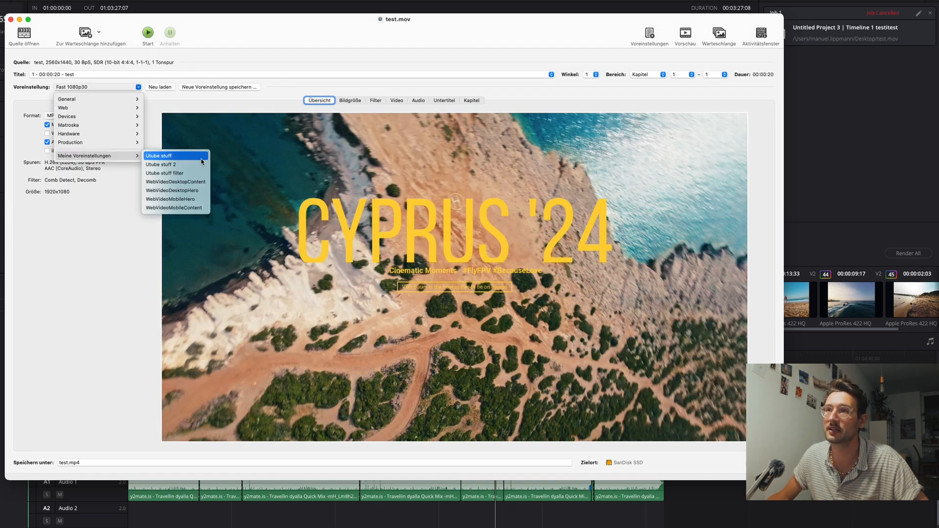
left_click(181, 173)
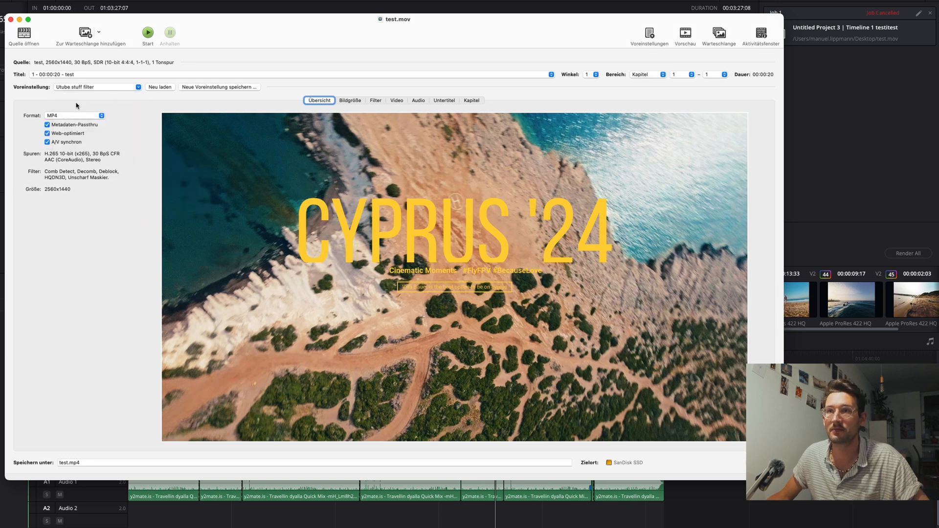
Review the preset's picture size, filter and video encoder settings, and start encoding test.mp4.
left_click(350, 101)
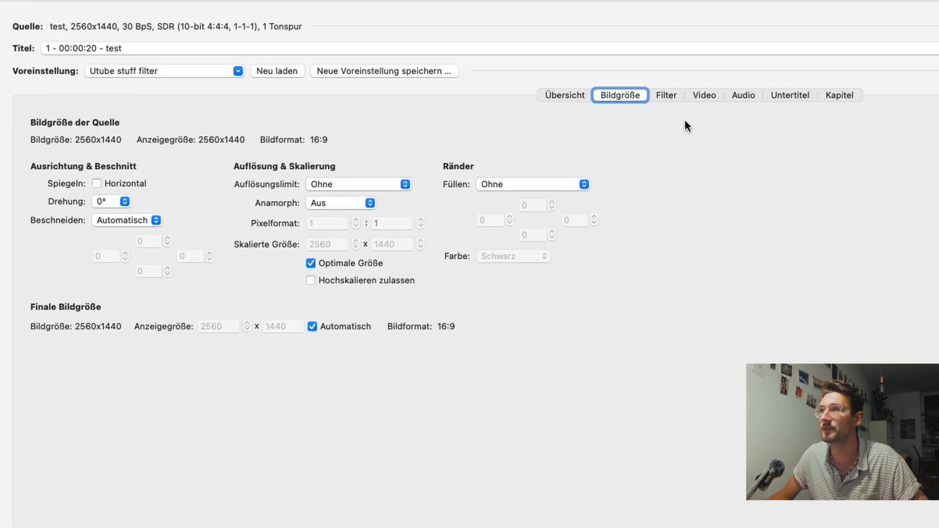
left_click(667, 96)
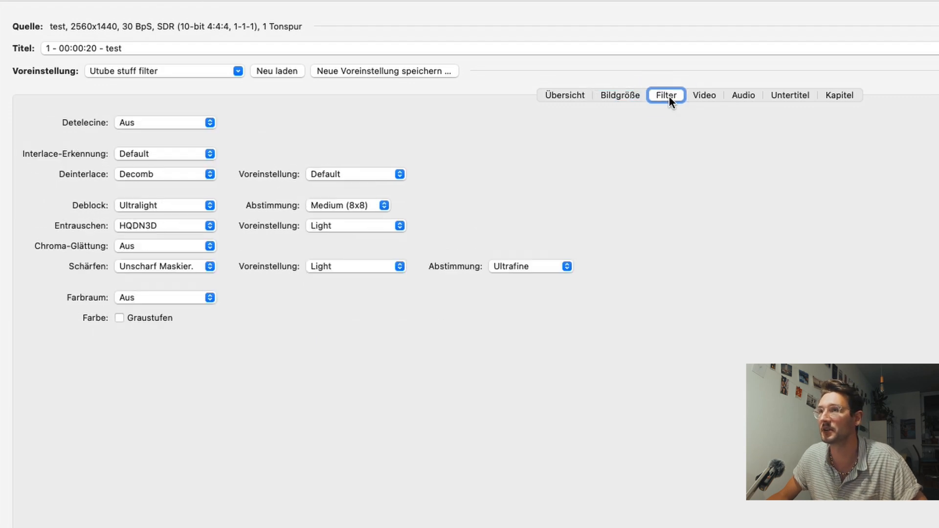
left_click(697, 95)
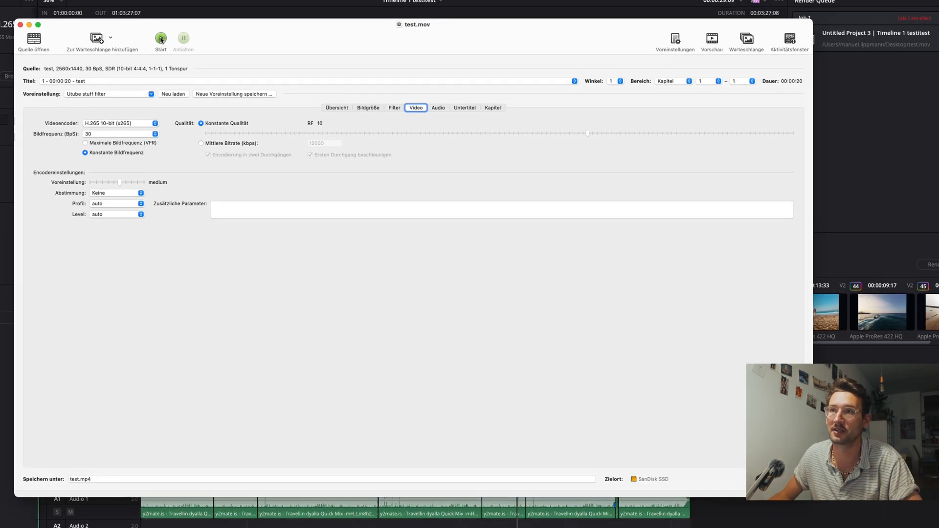
left_click(161, 39)
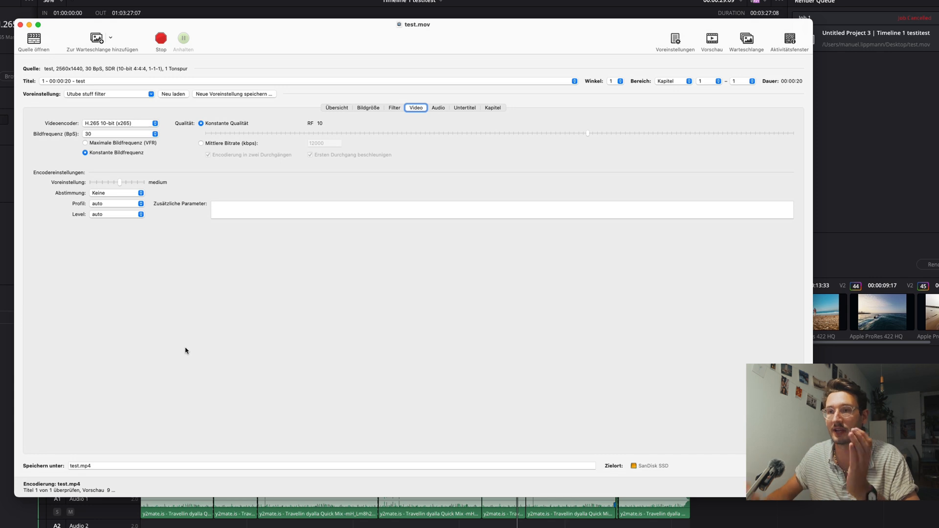